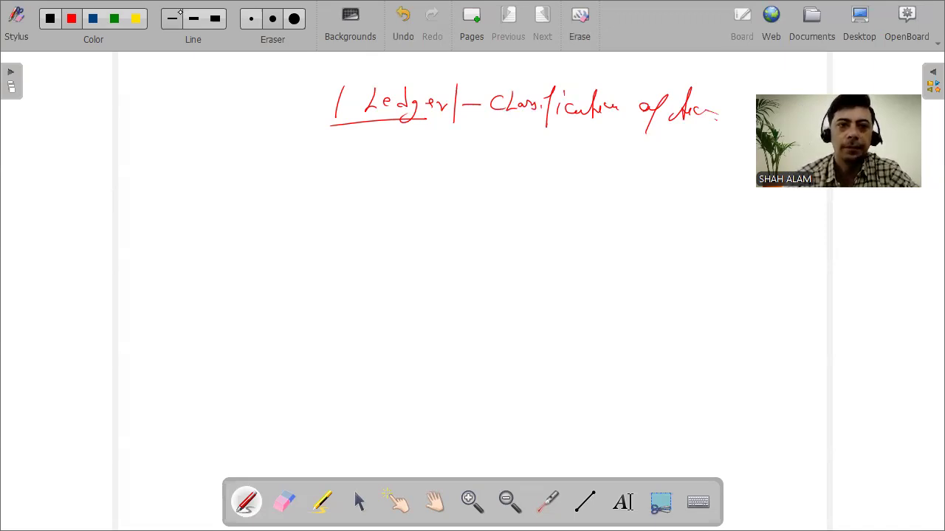
Erase the old handwritten heading with the large eraser and write "Ledger" with the medium pen, adding a short line at each end
{"action": "left_click", "coordinate": [293, 19]}
{"action": "mouse_move", "coordinate": [720, 110]}
{"action": "left_mouse_down"}
{"action": "mouse_move", "coordinate": [713, 133]}
{"action": "mouse_move", "coordinate": [358, 84]}
{"action": "mouse_move", "coordinate": [332, 103]}
{"action": "left_mouse_up"}
{"action": "left_click", "coordinate": [196, 20]}
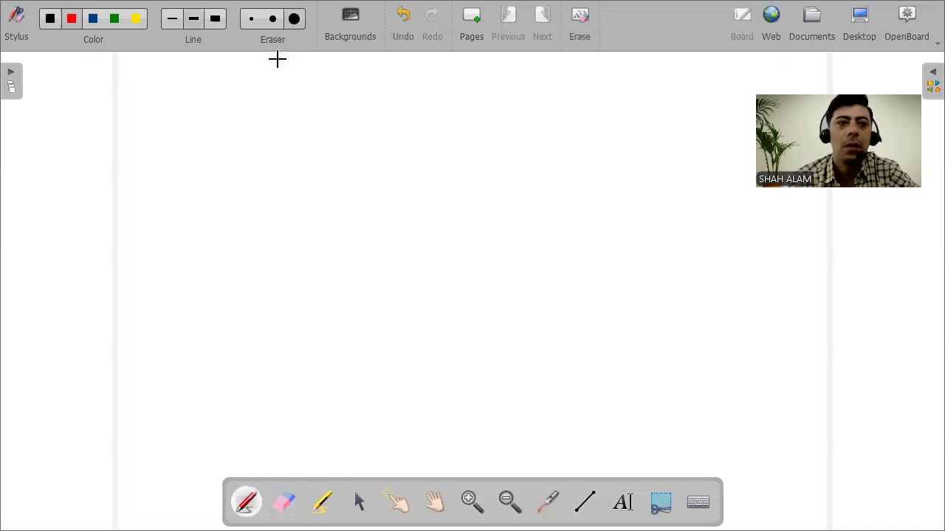
{"action": "mouse_move", "coordinate": [341, 62]}
{"action": "left_mouse_down"}
{"action": "mouse_move", "coordinate": [341, 82]}
{"action": "mouse_move", "coordinate": [390, 83]}
{"action": "left_mouse_up"}
{"action": "left_click_drag", "start_coordinate": [293, 102], "coordinate": [323, 97]}
{"action": "left_click_drag", "start_coordinate": [386, 95], "coordinate": [413, 94]}
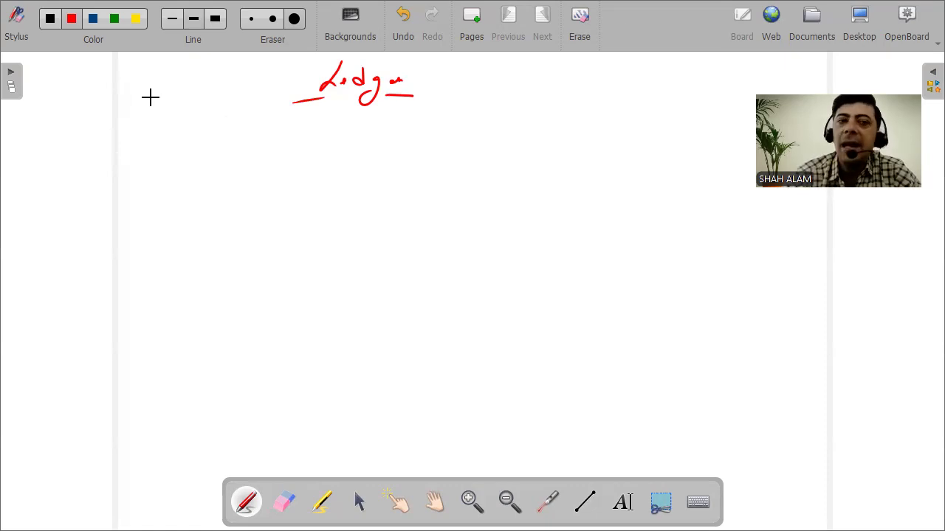
Draw a small page with short list lines beside the heading and write "→ Journal Entries" beneath the heading
{"action": "left_click_drag", "start_coordinate": [154, 96], "coordinate": [152, 147]}
{"action": "mouse_move", "coordinate": [156, 97]}
{"action": "left_mouse_down"}
{"action": "mouse_move", "coordinate": [196, 132]}
{"action": "mouse_move", "coordinate": [153, 147]}
{"action": "left_mouse_up"}
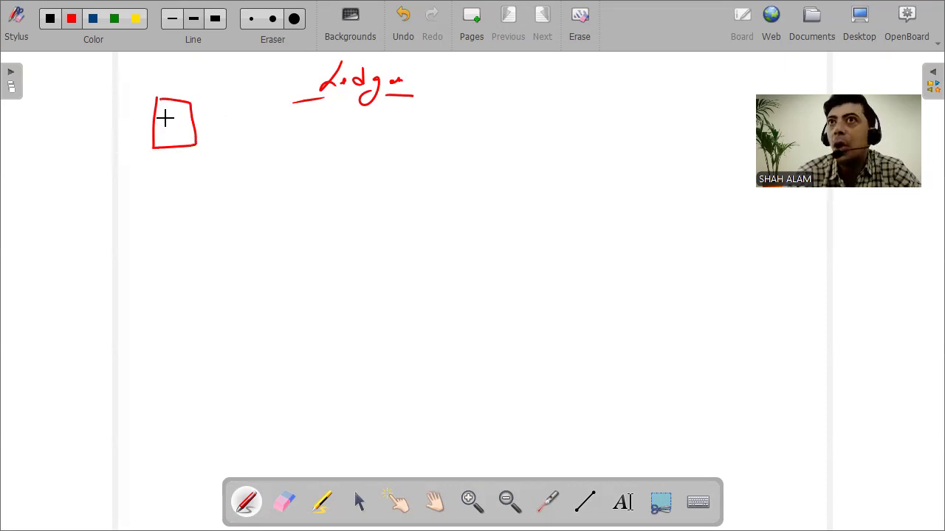
{"action": "left_click_drag", "start_coordinate": [164, 115], "coordinate": [167, 123]}
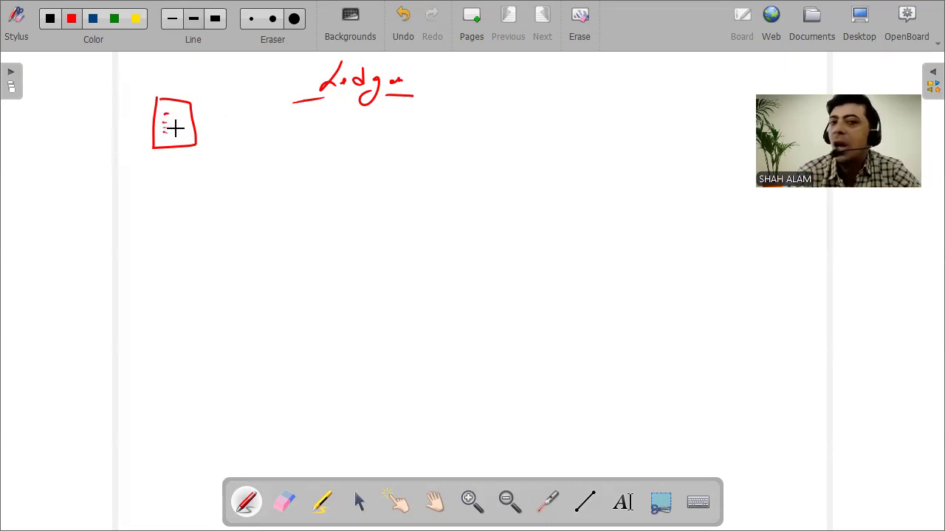
{"action": "mouse_move", "coordinate": [281, 127]}
{"action": "left_mouse_down"}
{"action": "mouse_move", "coordinate": [278, 145]}
{"action": "mouse_move", "coordinate": [327, 126]}
{"action": "mouse_move", "coordinate": [433, 126]}
{"action": "left_mouse_up"}
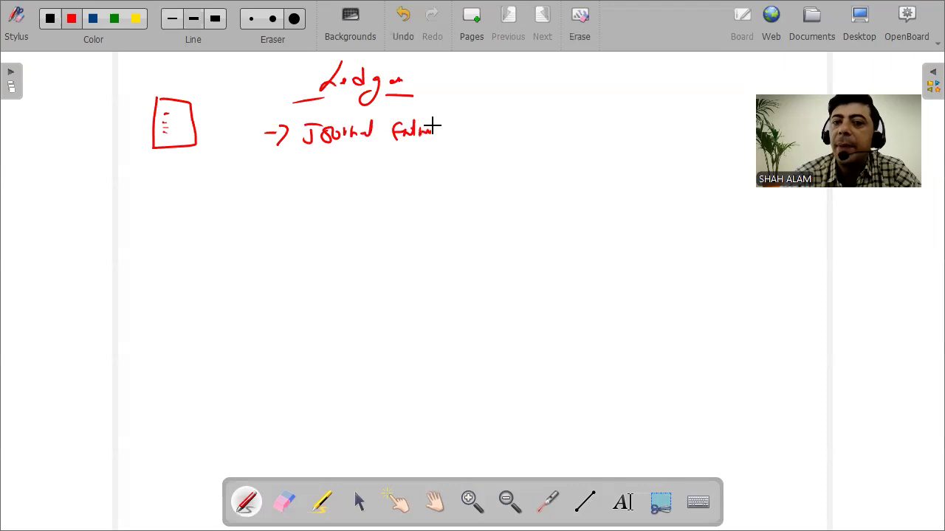
{"action": "left_click", "coordinate": [454, 133]}
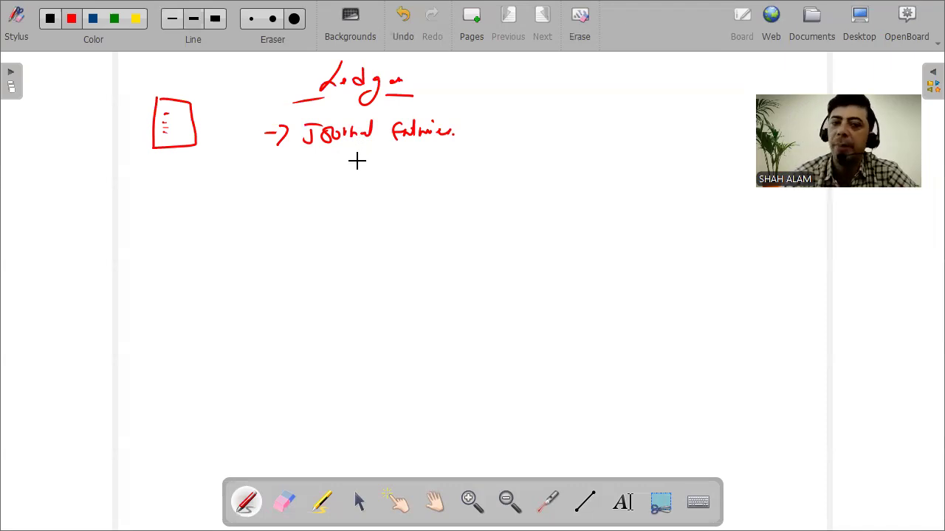
Write the journal entry "Cash A/c Dr 100000, To Capital 100000" and tick both of its lines
{"action": "left_click_drag", "start_coordinate": [373, 171], "coordinate": [458, 174]}
{"action": "mouse_move", "coordinate": [522, 157]}
{"action": "left_mouse_down"}
{"action": "mouse_move", "coordinate": [527, 177]}
{"action": "mouse_move", "coordinate": [549, 173]}
{"action": "left_mouse_up"}
{"action": "mouse_move", "coordinate": [420, 195]}
{"action": "left_mouse_down"}
{"action": "mouse_move", "coordinate": [419, 210]}
{"action": "mouse_move", "coordinate": [436, 202]}
{"action": "mouse_move", "coordinate": [520, 209]}
{"action": "left_mouse_up"}
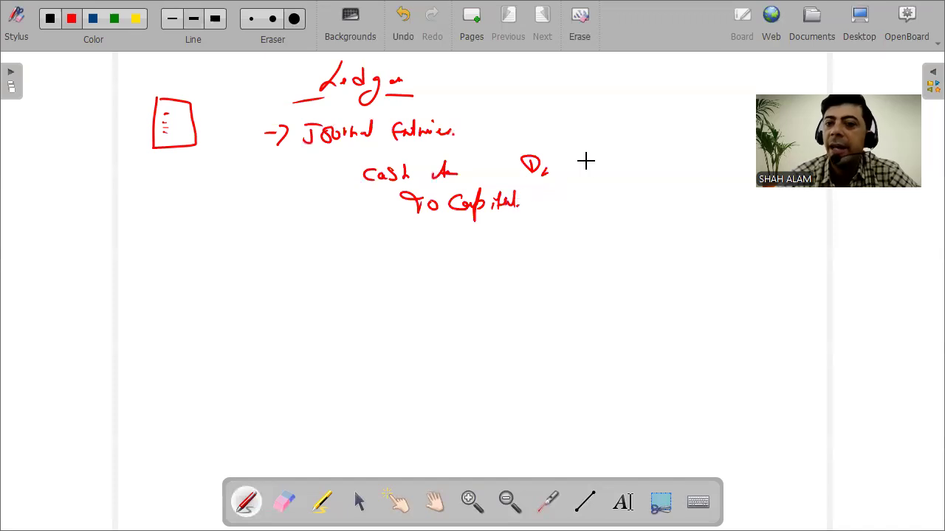
{"action": "mouse_move", "coordinate": [589, 157]}
{"action": "left_mouse_down"}
{"action": "mouse_move", "coordinate": [588, 174]}
{"action": "mouse_move", "coordinate": [648, 168]}
{"action": "mouse_move", "coordinate": [666, 208]}
{"action": "mouse_move", "coordinate": [683, 204]}
{"action": "left_mouse_up"}
{"action": "left_click_drag", "start_coordinate": [686, 194], "coordinate": [723, 201]}
{"action": "left_click_drag", "start_coordinate": [722, 195], "coordinate": [732, 201]}
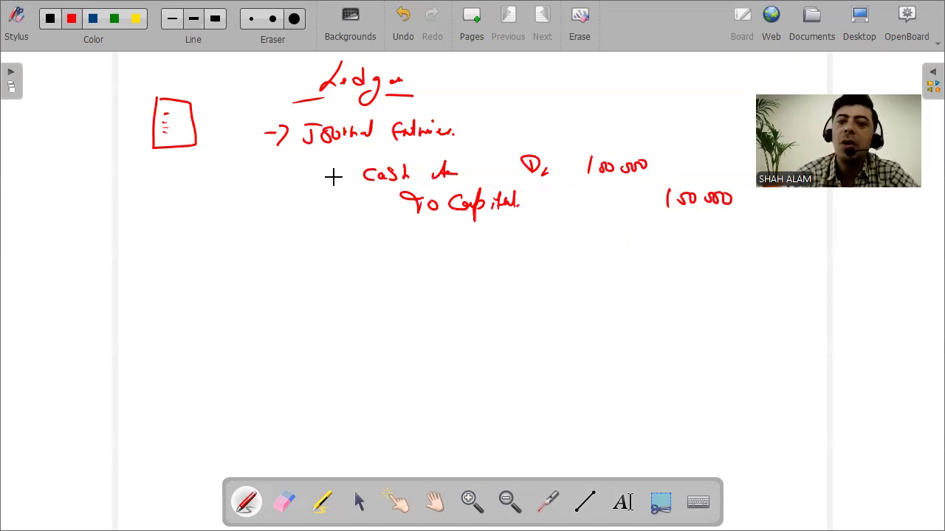
{"action": "left_click_drag", "start_coordinate": [376, 208], "coordinate": [390, 206]}
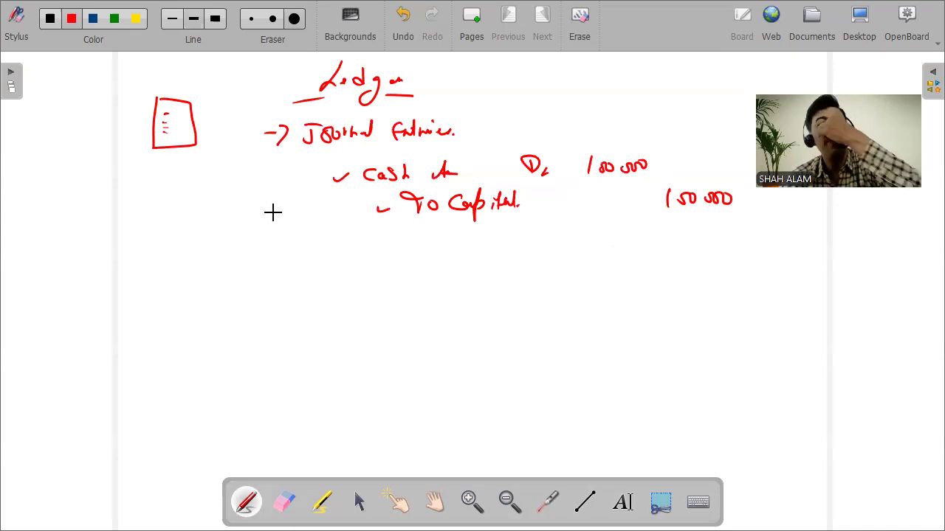
Sketch two page boxes beside the journal entry and write "10 x 365" with a circled "3650" below it
{"action": "left_click_drag", "start_coordinate": [257, 164], "coordinate": [251, 201]}
{"action": "mouse_move", "coordinate": [257, 163]}
{"action": "left_mouse_down"}
{"action": "mouse_move", "coordinate": [282, 163]}
{"action": "mouse_move", "coordinate": [239, 200]}
{"action": "left_mouse_up"}
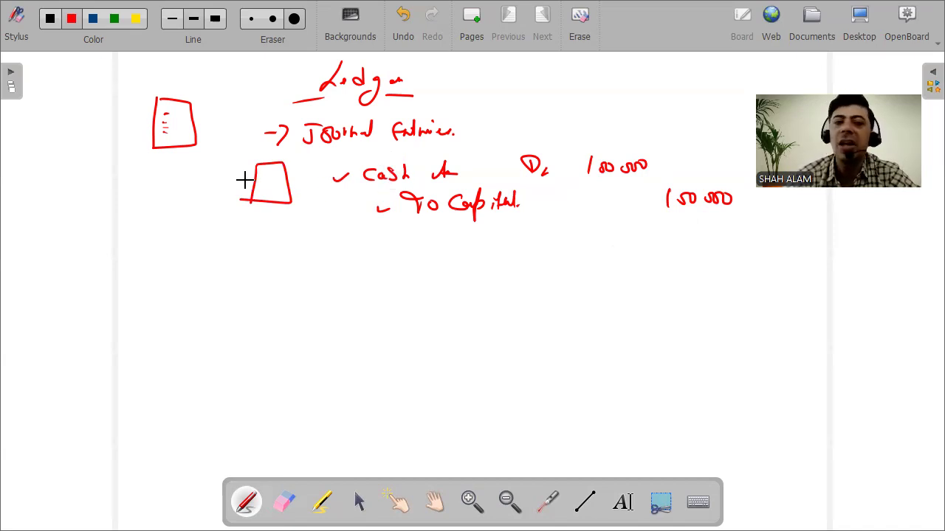
{"action": "mouse_move", "coordinate": [167, 179]}
{"action": "left_mouse_down"}
{"action": "mouse_move", "coordinate": [167, 190]}
{"action": "mouse_move", "coordinate": [217, 180]}
{"action": "mouse_move", "coordinate": [230, 189]}
{"action": "left_mouse_up"}
{"action": "mouse_move", "coordinate": [171, 205]}
{"action": "left_mouse_down"}
{"action": "mouse_move", "coordinate": [174, 216]}
{"action": "mouse_move", "coordinate": [204, 216]}
{"action": "left_mouse_up"}
{"action": "mouse_move", "coordinate": [210, 206]}
{"action": "left_mouse_down"}
{"action": "mouse_move", "coordinate": [160, 215]}
{"action": "mouse_move", "coordinate": [186, 200]}
{"action": "left_mouse_up"}
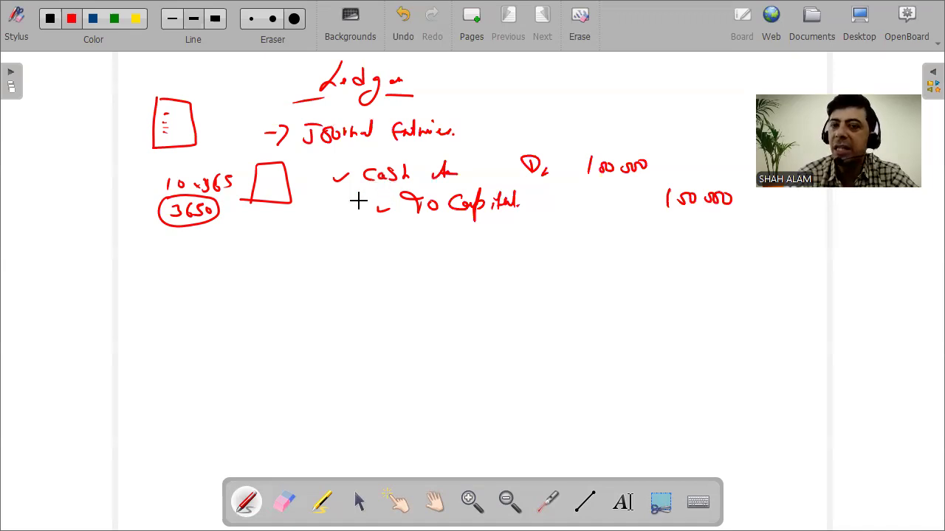
{"action": "mouse_move", "coordinate": [252, 225]}
{"action": "left_mouse_down"}
{"action": "mouse_move", "coordinate": [288, 224]}
{"action": "mouse_move", "coordinate": [257, 260]}
{"action": "left_mouse_up"}
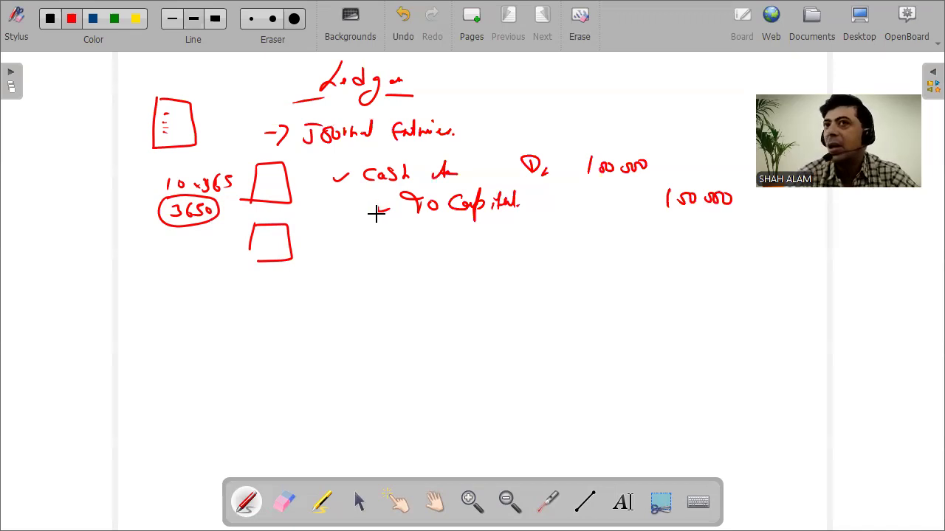
Draw a book labelled "Ledger" and write the title "PAGE 1" with the account name "CASH" beneath it
{"action": "mouse_move", "coordinate": [226, 303]}
{"action": "left_mouse_down"}
{"action": "mouse_move", "coordinate": [222, 336]}
{"action": "mouse_move", "coordinate": [270, 302]}
{"action": "mouse_move", "coordinate": [275, 361]}
{"action": "mouse_move", "coordinate": [205, 356]}
{"action": "mouse_move", "coordinate": [218, 332]}
{"action": "mouse_move", "coordinate": [255, 332]}
{"action": "mouse_move", "coordinate": [257, 341]}
{"action": "mouse_move", "coordinate": [262, 333]}
{"action": "mouse_move", "coordinate": [252, 346]}
{"action": "left_mouse_up"}
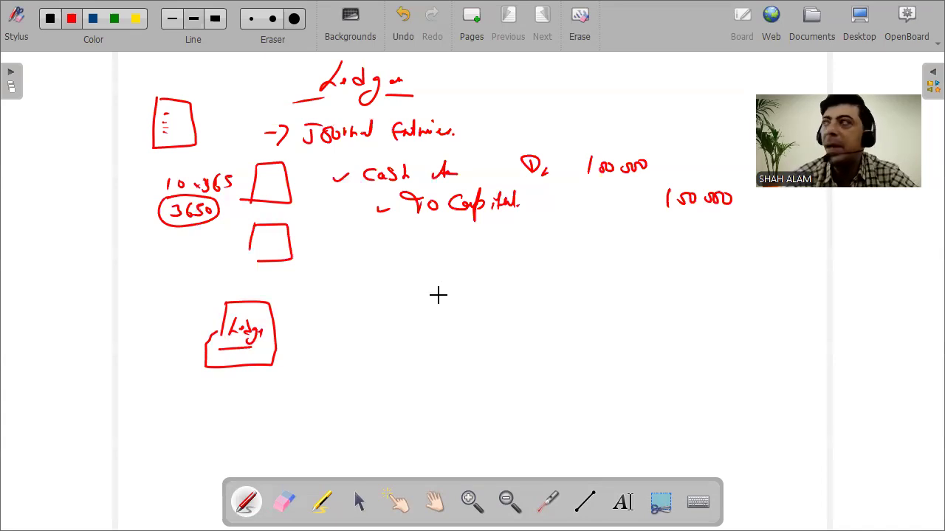
{"action": "left_click_drag", "start_coordinate": [446, 280], "coordinate": [447, 299]}
{"action": "mouse_move", "coordinate": [447, 282]}
{"action": "left_mouse_down"}
{"action": "mouse_move", "coordinate": [496, 293]}
{"action": "mouse_move", "coordinate": [448, 301]}
{"action": "left_mouse_up"}
{"action": "mouse_move", "coordinate": [508, 284]}
{"action": "left_mouse_down"}
{"action": "mouse_move", "coordinate": [508, 300]}
{"action": "mouse_move", "coordinate": [529, 301]}
{"action": "left_mouse_up"}
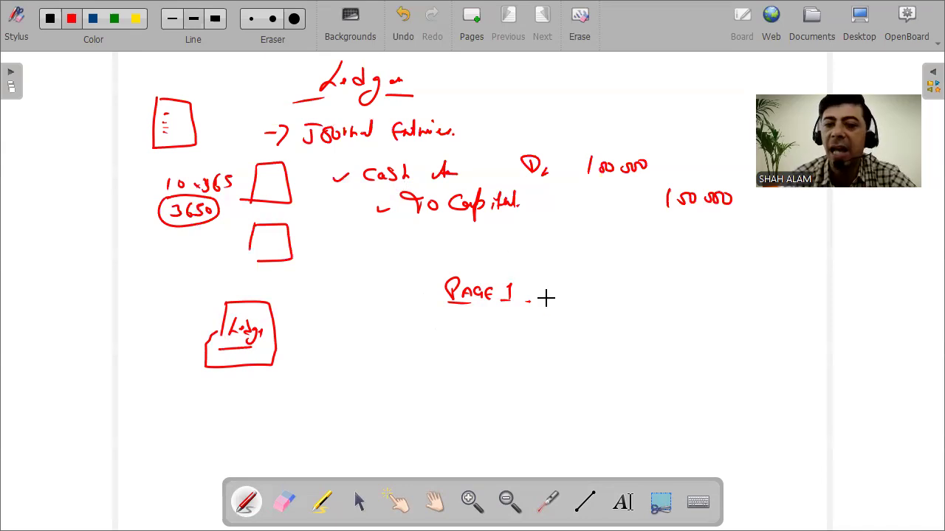
{"action": "mouse_move", "coordinate": [553, 291]}
{"action": "left_mouse_down"}
{"action": "mouse_move", "coordinate": [552, 302]}
{"action": "mouse_move", "coordinate": [578, 299]}
{"action": "left_mouse_up"}
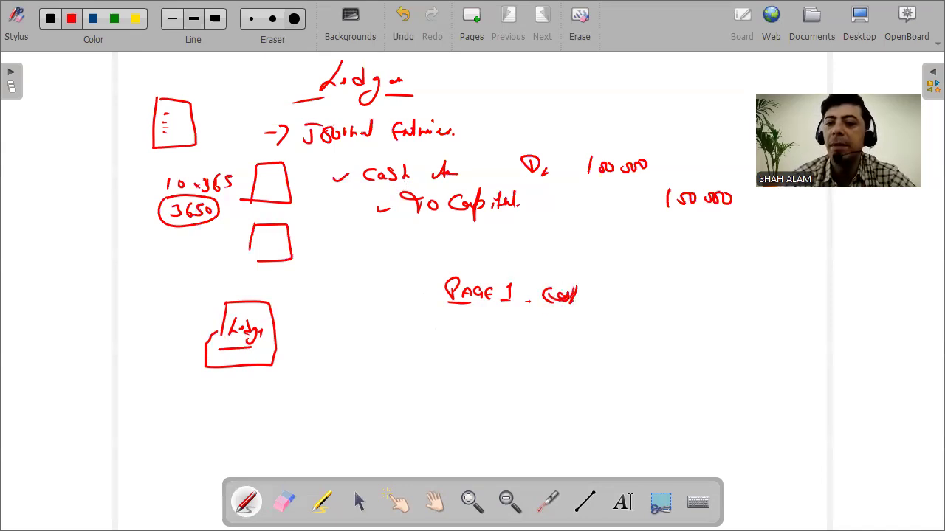
{"action": "left_click_drag", "start_coordinate": [475, 315], "coordinate": [484, 327]}
{"action": "mouse_move", "coordinate": [505, 316]}
{"action": "left_mouse_down"}
{"action": "mouse_move", "coordinate": [499, 328]}
{"action": "mouse_move", "coordinate": [521, 327]}
{"action": "left_mouse_up"}
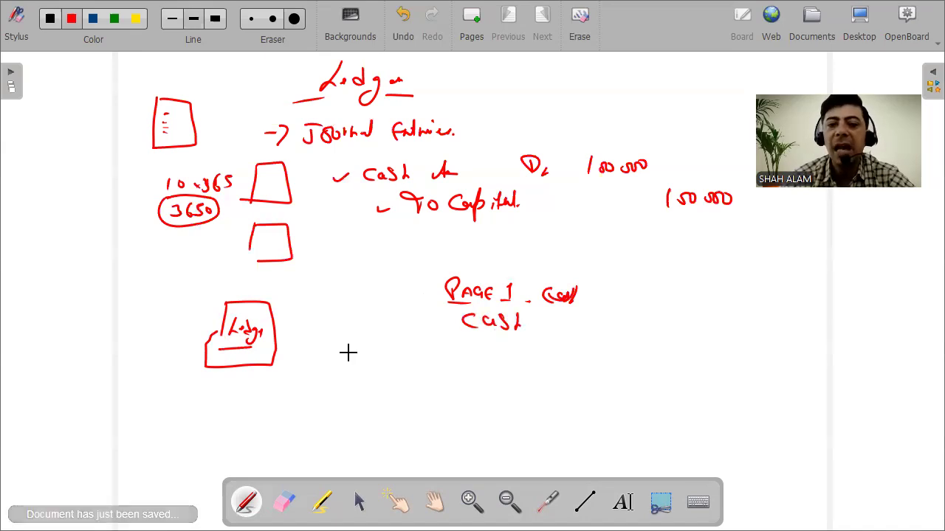
Rule the top line of the cash account table and its debit-side columns, headed Date, Particular and Amt
{"action": "mouse_move", "coordinate": [340, 347]}
{"action": "left_mouse_down"}
{"action": "mouse_move", "coordinate": [546, 328]}
{"action": "mouse_move", "coordinate": [820, 334]}
{"action": "left_mouse_up"}
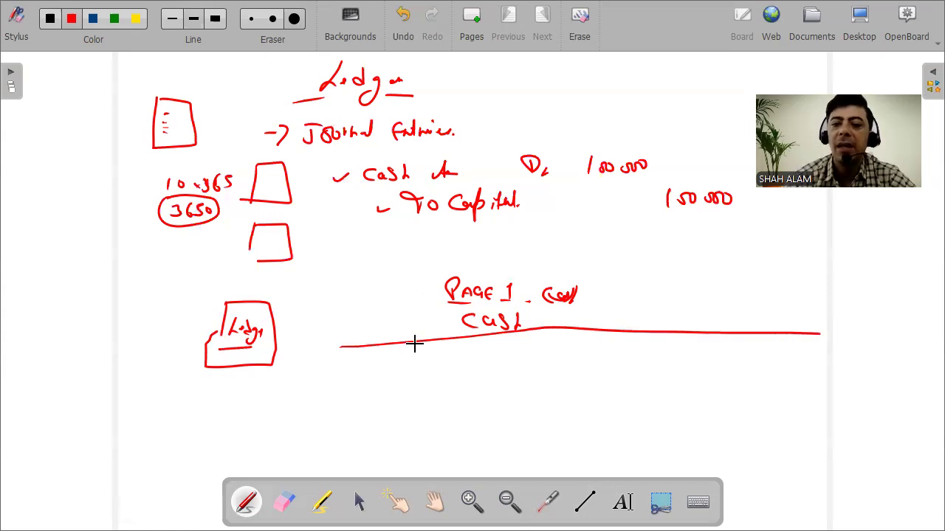
{"action": "left_click_drag", "start_coordinate": [377, 349], "coordinate": [377, 433]}
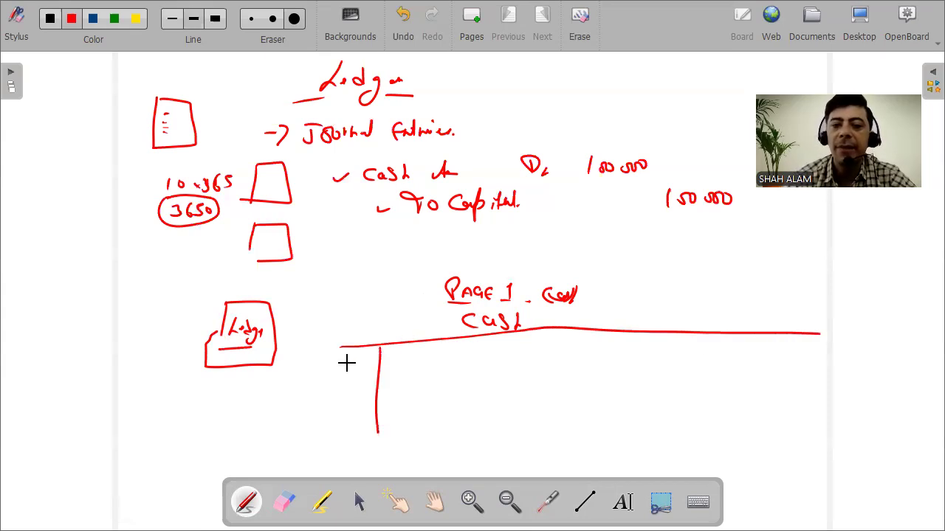
{"action": "left_click_drag", "start_coordinate": [329, 352], "coordinate": [359, 361]}
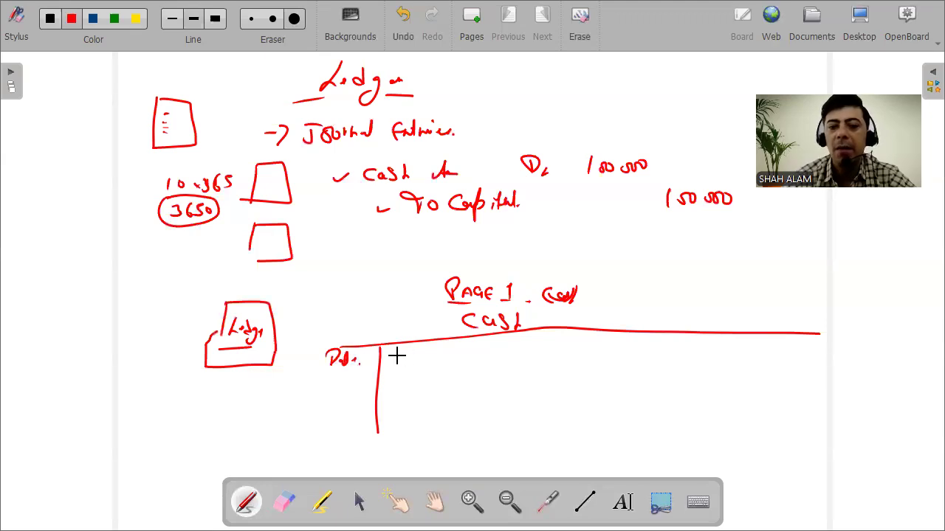
{"action": "left_click_drag", "start_coordinate": [399, 356], "coordinate": [486, 357]}
{"action": "left_click_drag", "start_coordinate": [527, 333], "coordinate": [528, 345]}
{"action": "left_click_drag", "start_coordinate": [524, 413], "coordinate": [525, 453]}
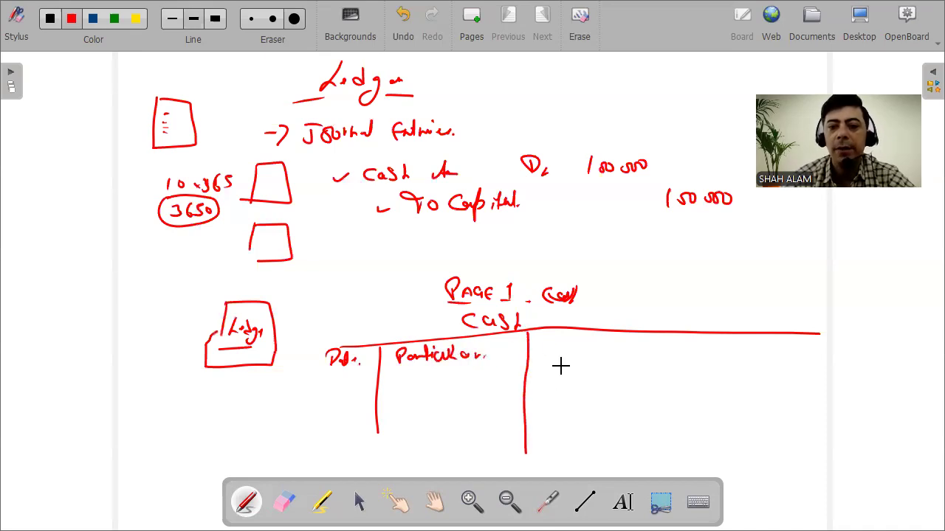
{"action": "mouse_move", "coordinate": [539, 359]}
{"action": "left_mouse_down"}
{"action": "mouse_move", "coordinate": [549, 341]}
{"action": "mouse_move", "coordinate": [568, 356]}
{"action": "mouse_move", "coordinate": [581, 345]}
{"action": "mouse_move", "coordinate": [611, 461]}
{"action": "left_mouse_up"}
{"action": "left_click", "coordinate": [584, 351]}
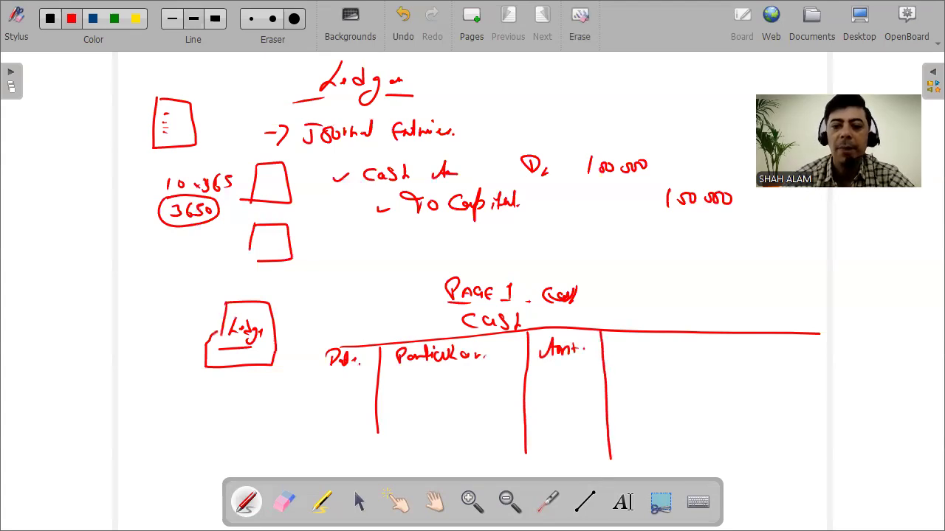
Add the credit-side columns to the cash account table, headed Date, Particular, JF and Amt
{"action": "mouse_move", "coordinate": [606, 339]}
{"action": "left_mouse_down"}
{"action": "mouse_move", "coordinate": [625, 347]}
{"action": "mouse_move", "coordinate": [651, 392]}
{"action": "left_mouse_up"}
{"action": "left_click_drag", "start_coordinate": [650, 452], "coordinate": [652, 462]}
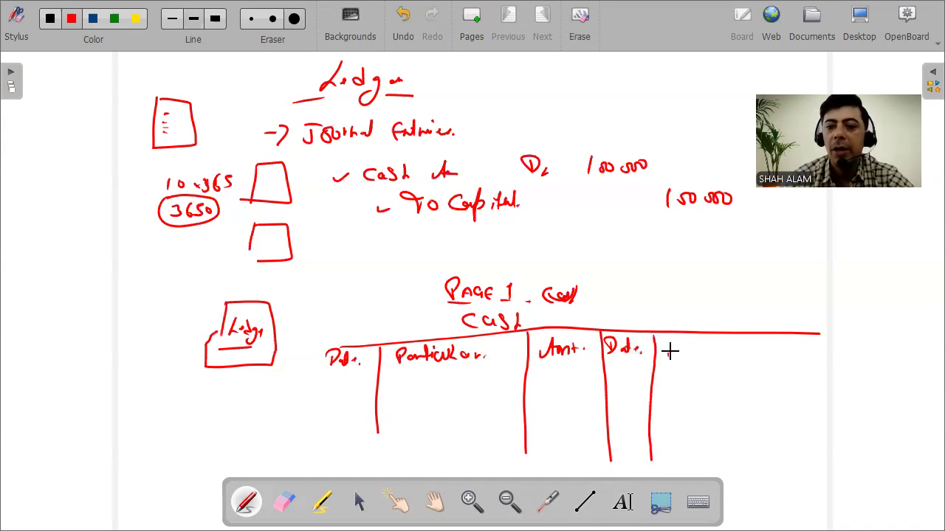
{"action": "mouse_move", "coordinate": [677, 352]}
{"action": "left_mouse_down"}
{"action": "mouse_move", "coordinate": [738, 347]}
{"action": "mouse_move", "coordinate": [784, 411]}
{"action": "mouse_move", "coordinate": [784, 471]}
{"action": "left_mouse_up"}
{"action": "mouse_move", "coordinate": [794, 347]}
{"action": "left_mouse_down"}
{"action": "mouse_move", "coordinate": [806, 340]}
{"action": "mouse_move", "coordinate": [763, 350]}
{"action": "mouse_move", "coordinate": [772, 347]}
{"action": "mouse_move", "coordinate": [760, 431]}
{"action": "left_mouse_up"}
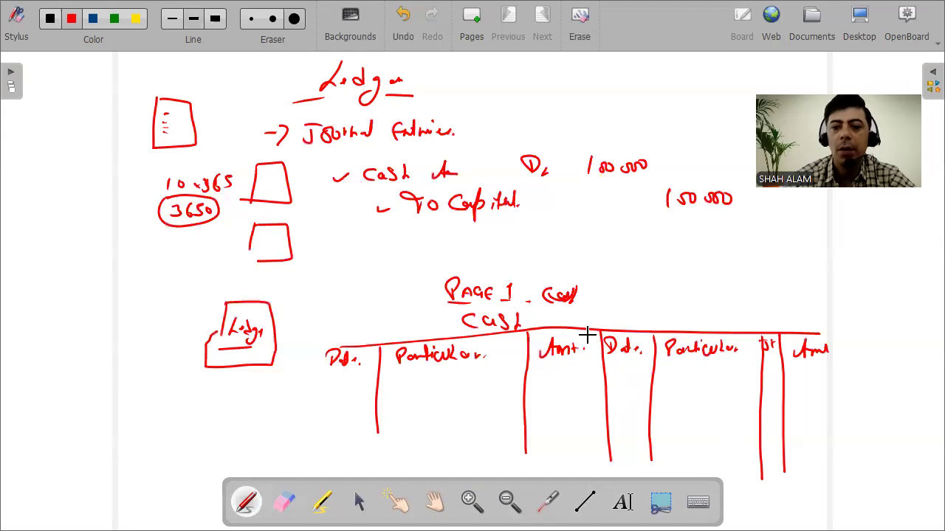
Add a JF column to the debit side, rule a line beneath the column headings and extend the column and centre lines
{"action": "left_click_drag", "start_coordinate": [509, 341], "coordinate": [513, 353]}
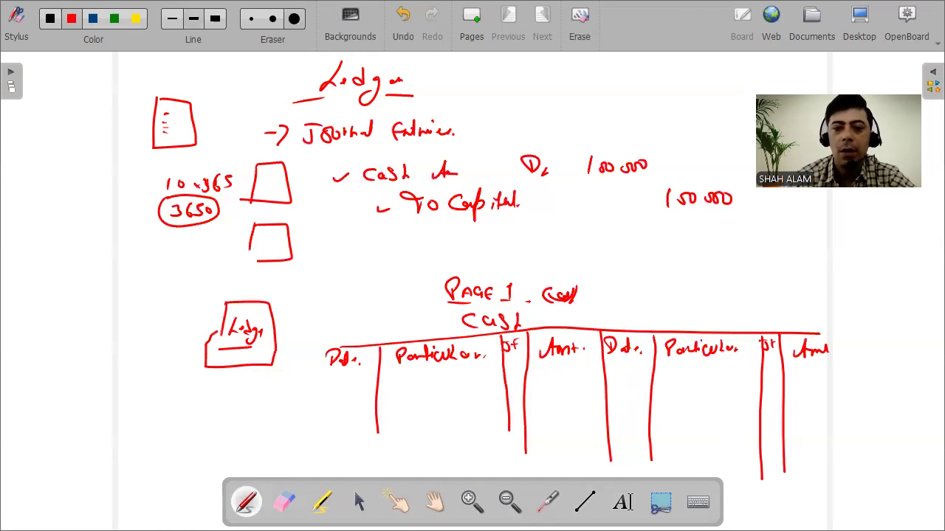
{"action": "left_click_drag", "start_coordinate": [377, 430], "coordinate": [383, 455]}
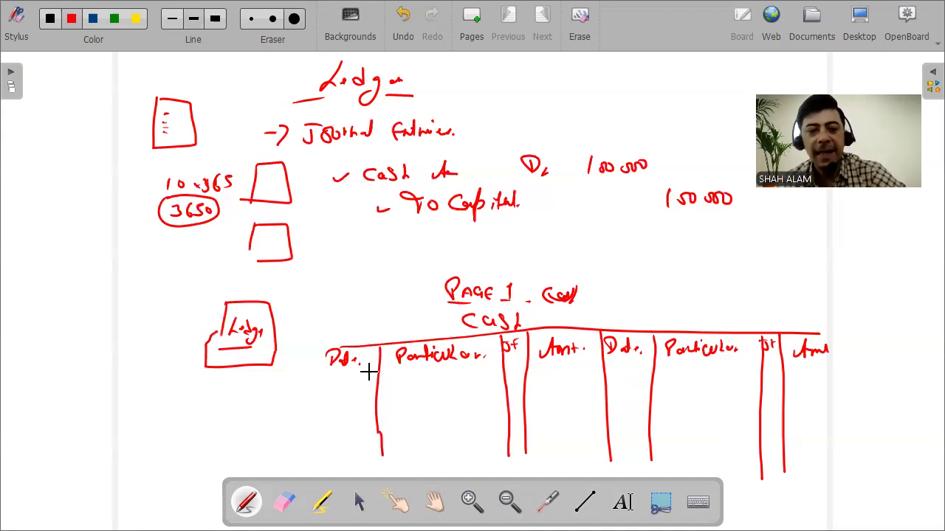
{"action": "mouse_move", "coordinate": [336, 378]}
{"action": "left_mouse_down"}
{"action": "mouse_move", "coordinate": [586, 347]}
{"action": "mouse_move", "coordinate": [856, 371]}
{"action": "left_mouse_up"}
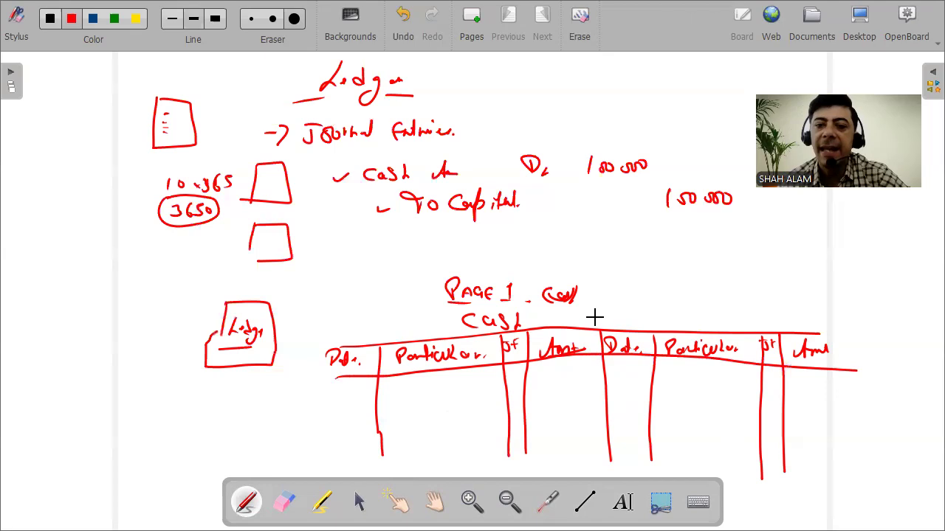
{"action": "left_click_drag", "start_coordinate": [599, 312], "coordinate": [599, 335]}
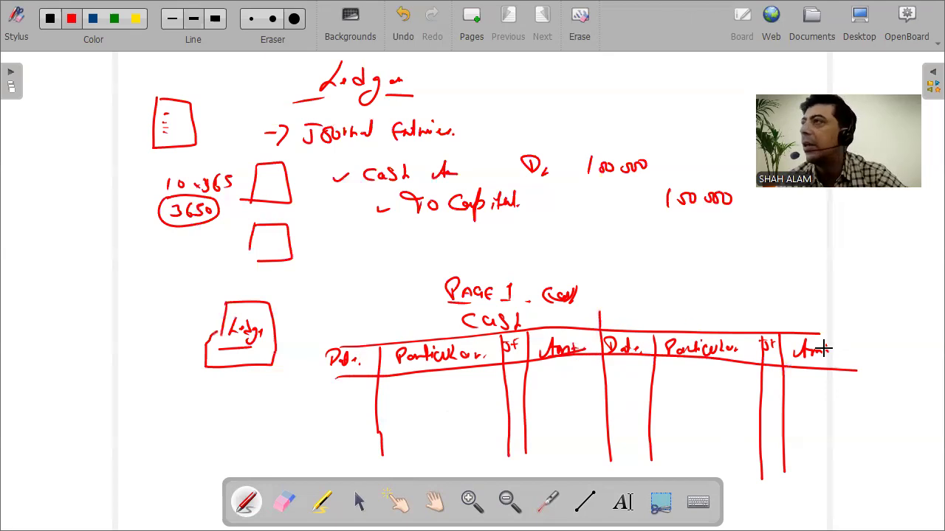
Label the two sides of the cash account "Dr." and "Cr." above the table
{"action": "left_click_drag", "start_coordinate": [329, 325], "coordinate": [368, 333]}
{"action": "mouse_move", "coordinate": [808, 316]}
{"action": "left_mouse_down"}
{"action": "mouse_move", "coordinate": [807, 325]}
{"action": "mouse_move", "coordinate": [823, 318]}
{"action": "left_mouse_up"}
{"action": "left_click", "coordinate": [827, 325]}
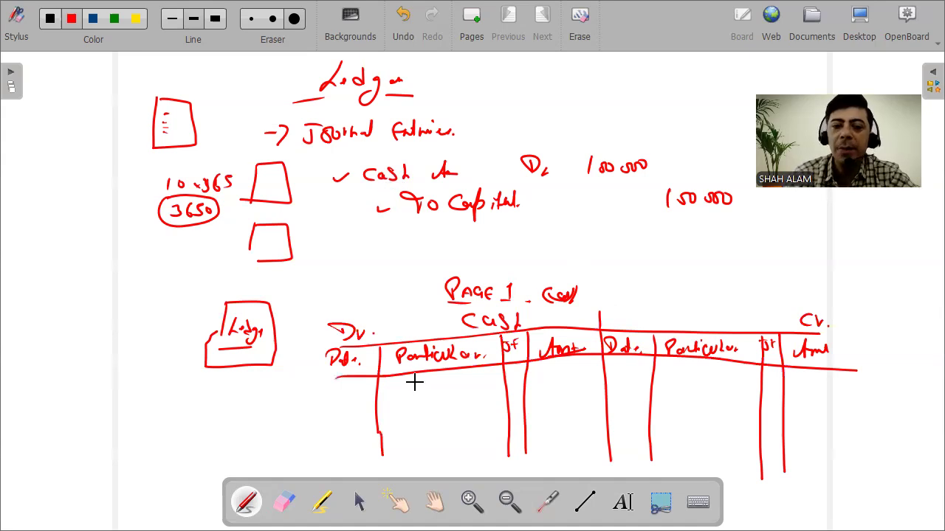
Post 100000 in the debit amount column with "To Cash" as its particular
{"action": "mouse_move", "coordinate": [538, 371]}
{"action": "left_mouse_down"}
{"action": "mouse_move", "coordinate": [537, 382]}
{"action": "mouse_move", "coordinate": [583, 375]}
{"action": "left_mouse_up"}
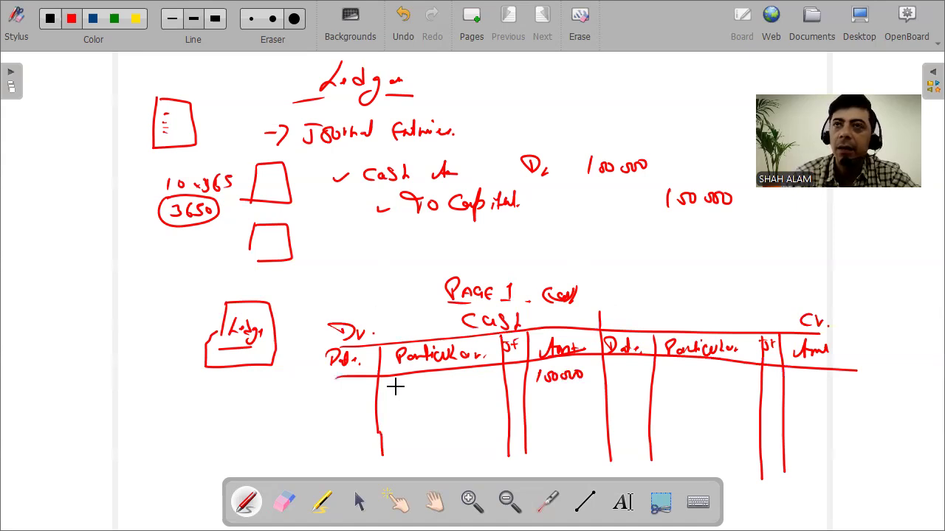
{"action": "left_click_drag", "start_coordinate": [392, 387], "coordinate": [452, 389]}
{"action": "left_click", "coordinate": [455, 387]}
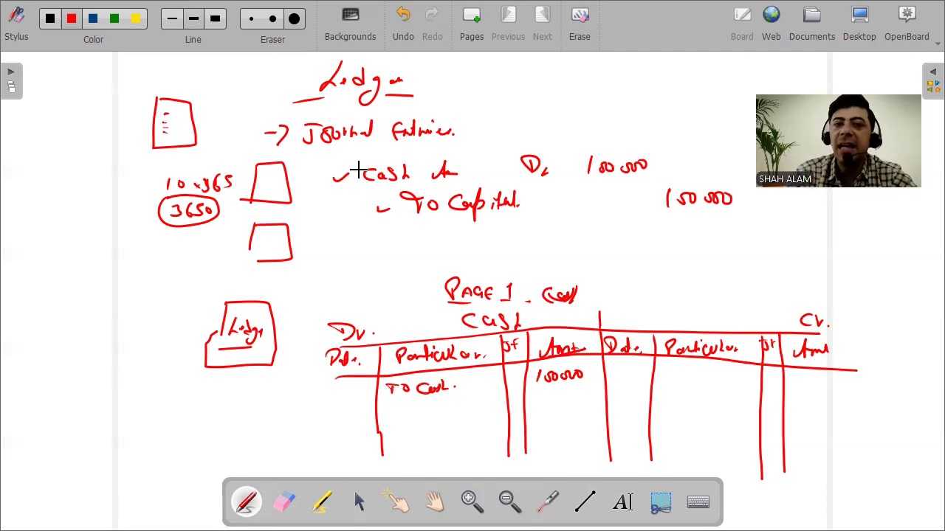
Replace the debit particular with "To Capital" using the medium eraser and pen, and mark a placeholder in its date cell
{"action": "left_click", "coordinate": [271, 21]}
{"action": "mouse_move", "coordinate": [467, 399]}
{"action": "left_mouse_down"}
{"action": "mouse_move", "coordinate": [436, 392]}
{"action": "mouse_move", "coordinate": [450, 391]}
{"action": "left_mouse_up"}
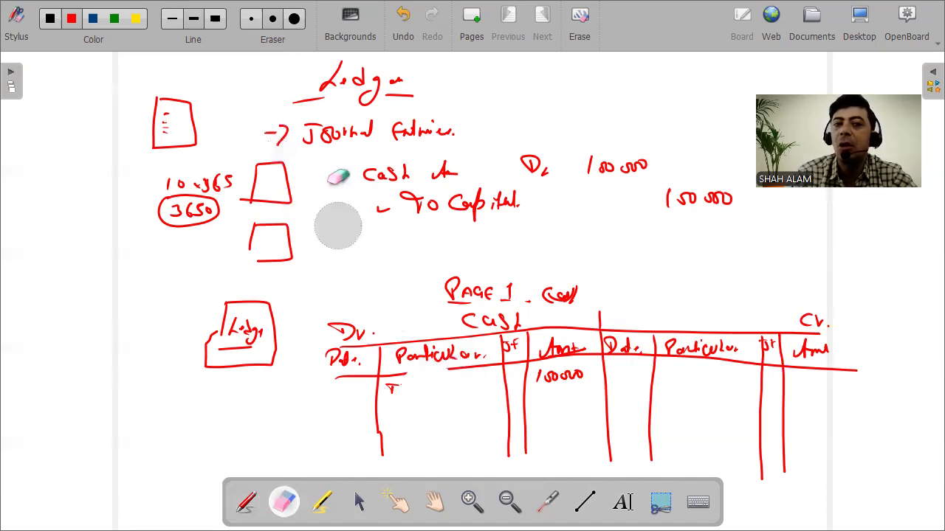
{"action": "left_click", "coordinate": [200, 22]}
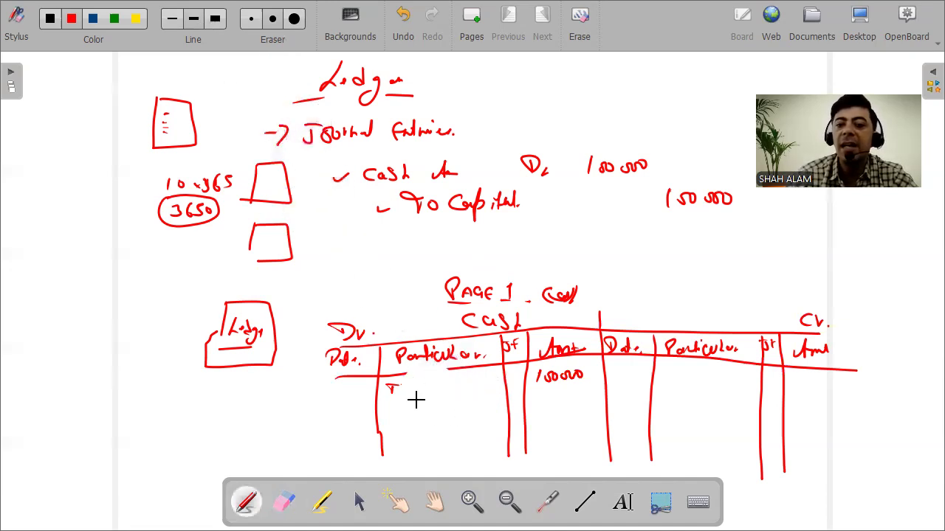
{"action": "mouse_move", "coordinate": [412, 391]}
{"action": "left_mouse_down"}
{"action": "mouse_move", "coordinate": [444, 398]}
{"action": "mouse_move", "coordinate": [478, 388]}
{"action": "mouse_move", "coordinate": [499, 401]}
{"action": "left_mouse_up"}
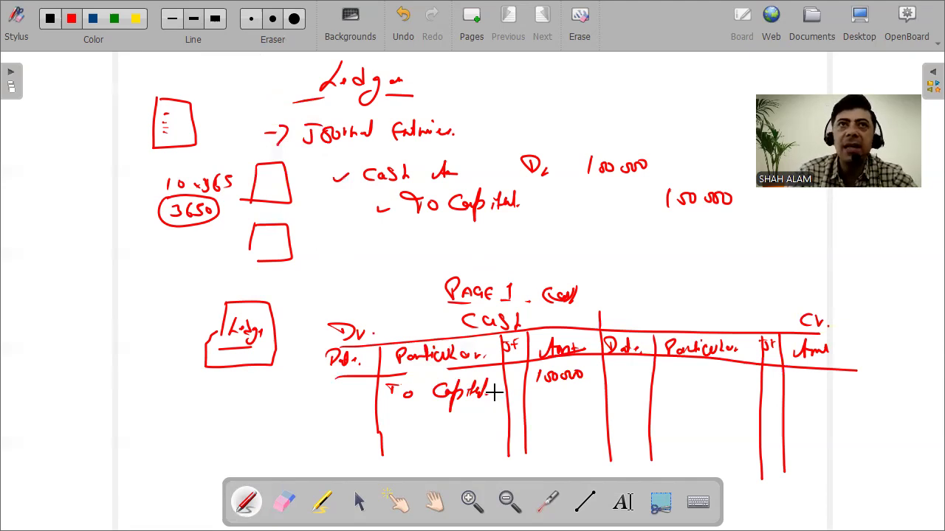
{"action": "left_click_drag", "start_coordinate": [331, 390], "coordinate": [356, 388]}
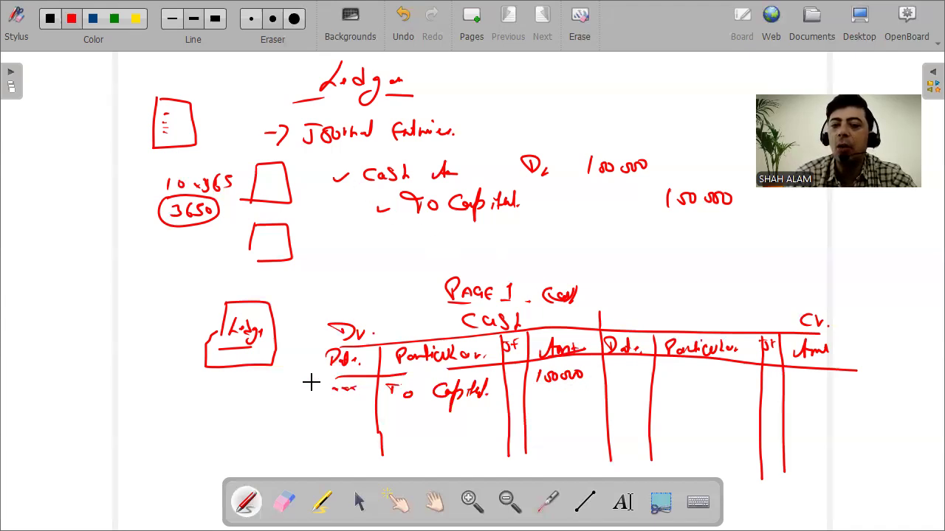
{"action": "mouse_move", "coordinate": [330, 389]}
{"action": "left_mouse_down"}
{"action": "mouse_move", "coordinate": [355, 391]}
{"action": "mouse_move", "coordinate": [342, 395]}
{"action": "left_mouse_up"}
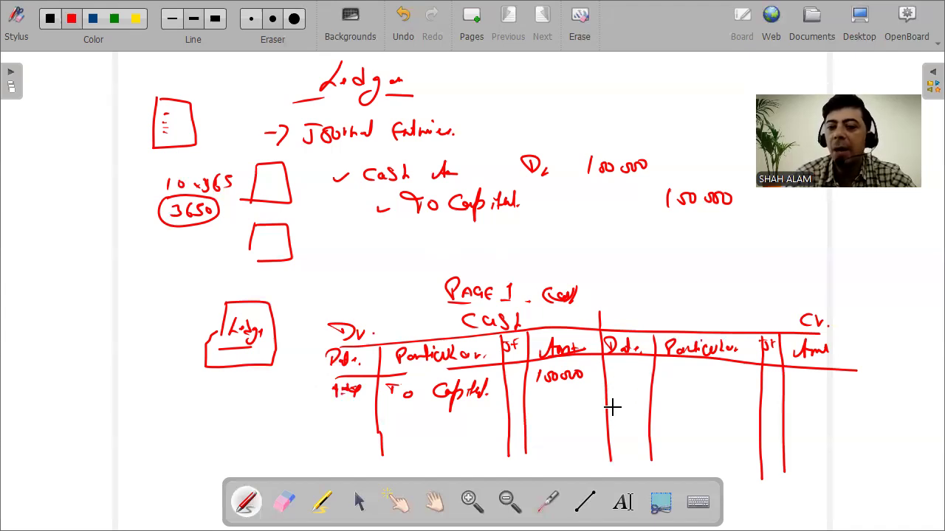
Rule a total line across the debit and credit amount columns, erasing the stray lines drawn in the credit date column
{"action": "mouse_move", "coordinate": [608, 408]}
{"action": "left_mouse_down"}
{"action": "mouse_move", "coordinate": [653, 409]}
{"action": "mouse_move", "coordinate": [648, 424]}
{"action": "left_mouse_up"}
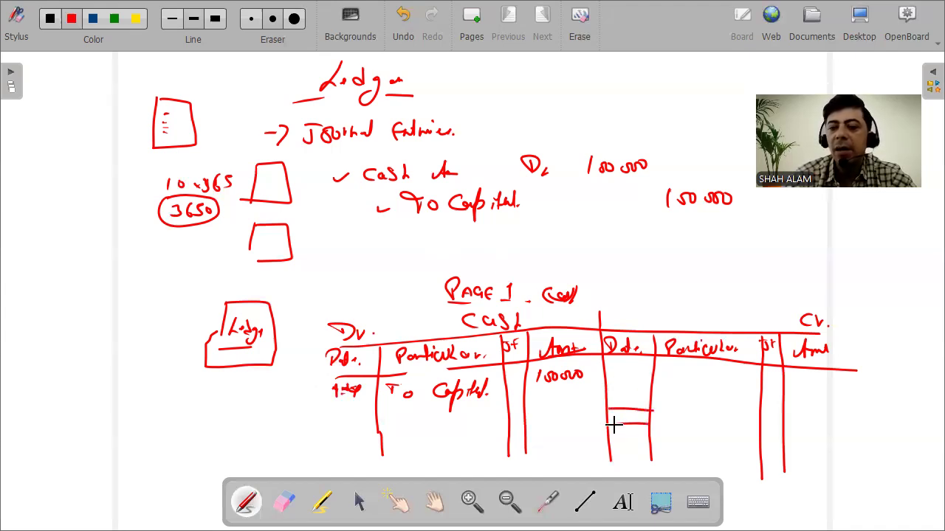
{"action": "left_click_drag", "start_coordinate": [527, 420], "coordinate": [601, 421]}
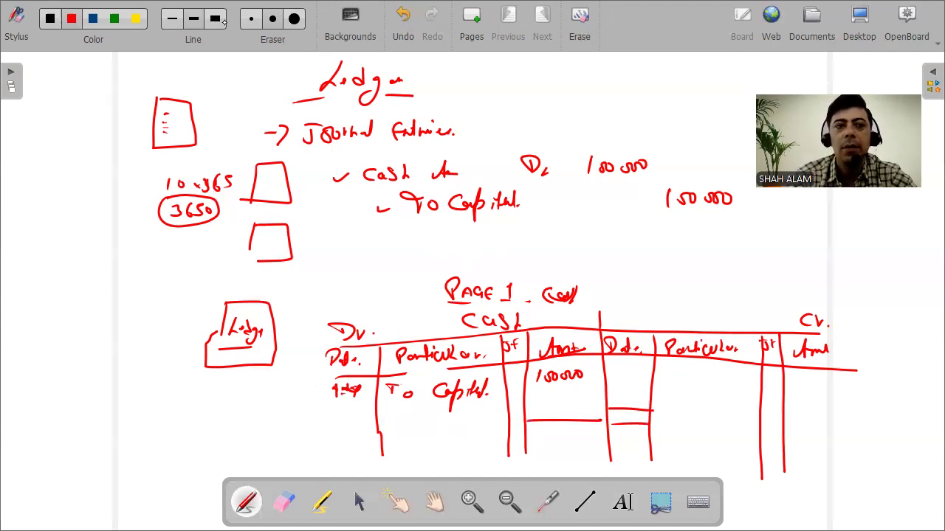
{"action": "left_click", "coordinate": [255, 20]}
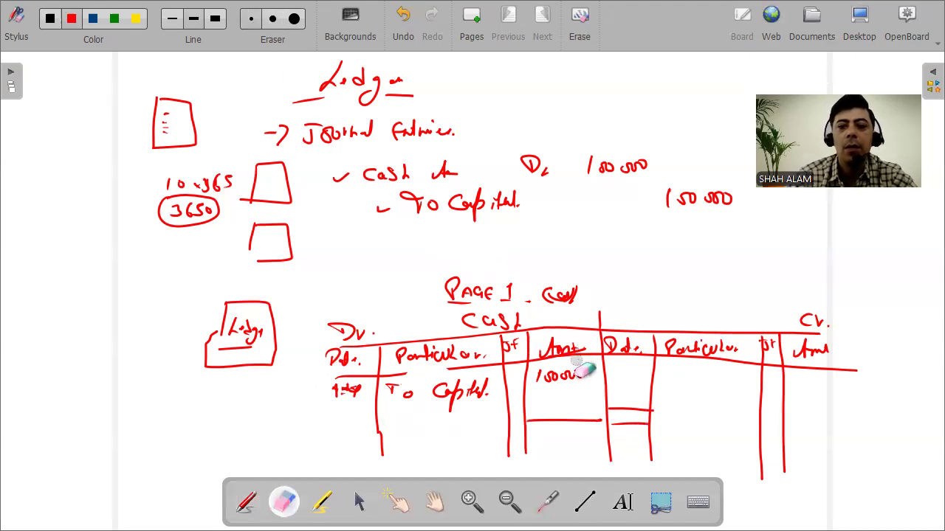
{"action": "mouse_move", "coordinate": [620, 399]}
{"action": "left_mouse_down"}
{"action": "mouse_move", "coordinate": [612, 426]}
{"action": "mouse_move", "coordinate": [633, 403]}
{"action": "mouse_move", "coordinate": [639, 424]}
{"action": "left_mouse_up"}
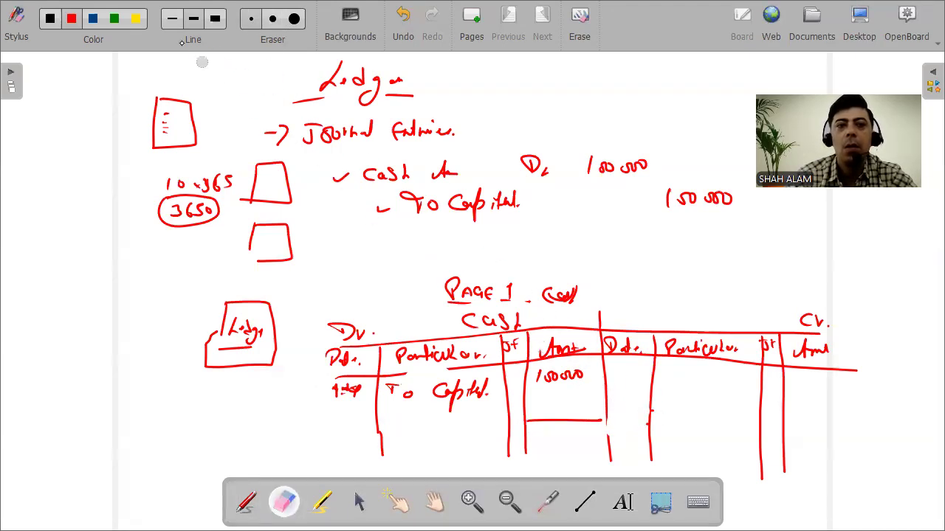
{"action": "left_click", "coordinate": [194, 18]}
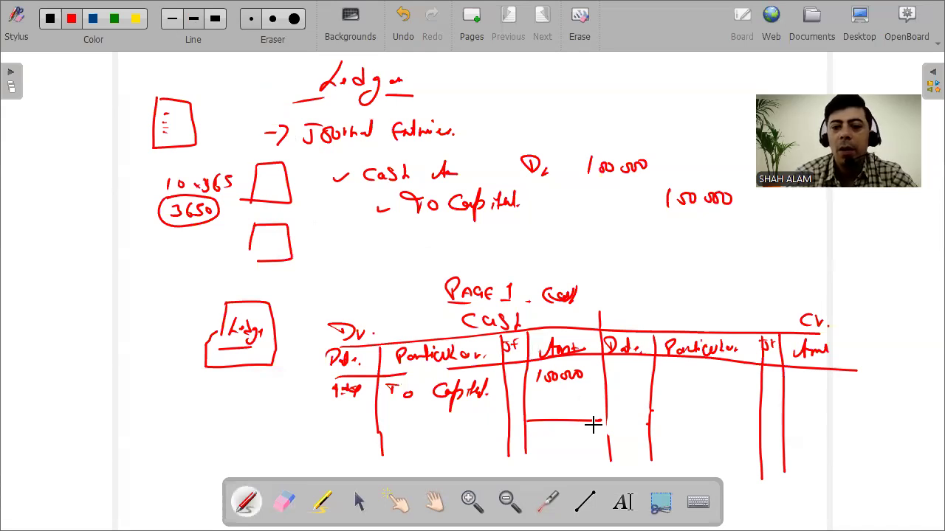
{"action": "left_click_drag", "start_coordinate": [598, 421], "coordinate": [605, 421]}
{"action": "left_click_drag", "start_coordinate": [786, 429], "coordinate": [857, 428]}
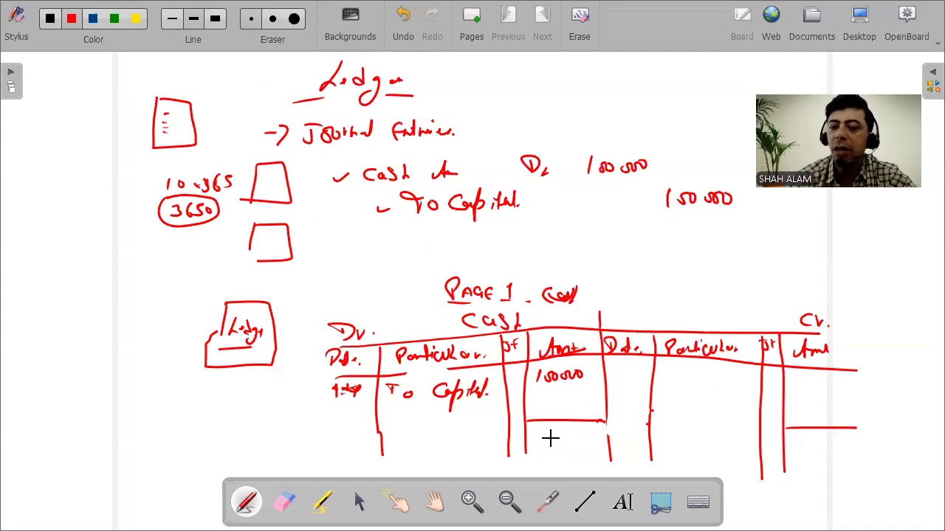
Write totals of 100000 on both sides and add the credit entry "By Bal c/d" of 100000 dated 1.4
{"action": "left_click_drag", "start_coordinate": [537, 434], "coordinate": [580, 444]}
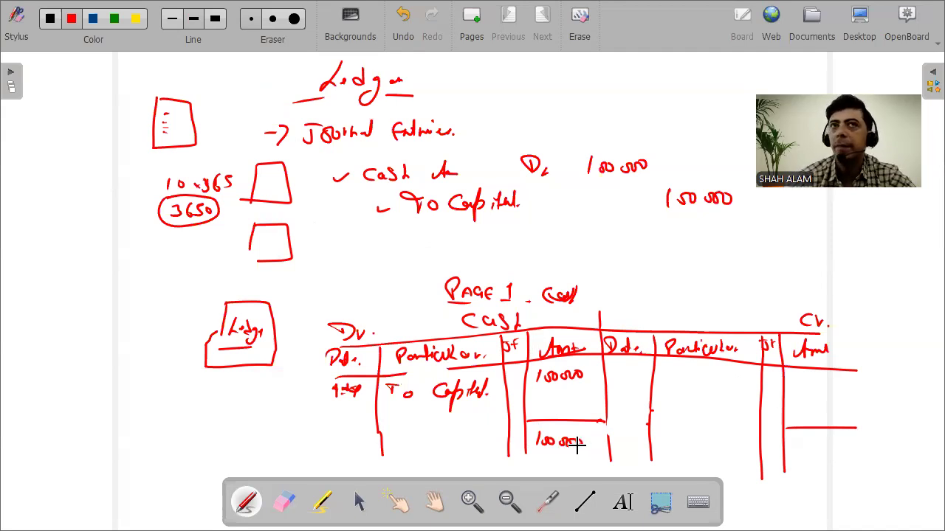
{"action": "mouse_move", "coordinate": [796, 435]}
{"action": "left_mouse_down"}
{"action": "mouse_move", "coordinate": [796, 446]}
{"action": "mouse_move", "coordinate": [835, 446]}
{"action": "left_mouse_up"}
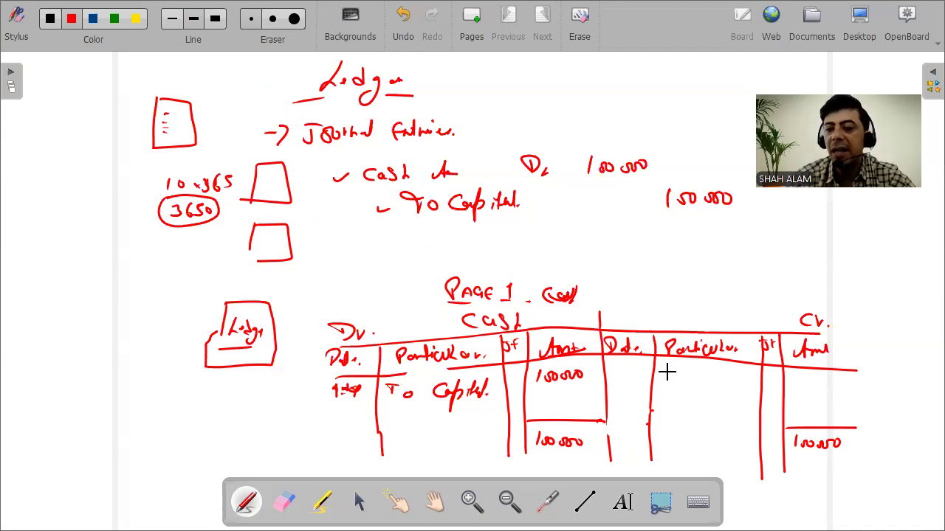
{"action": "mouse_move", "coordinate": [672, 376]}
{"action": "left_mouse_down"}
{"action": "mouse_move", "coordinate": [729, 378]}
{"action": "mouse_move", "coordinate": [746, 393]}
{"action": "left_mouse_up"}
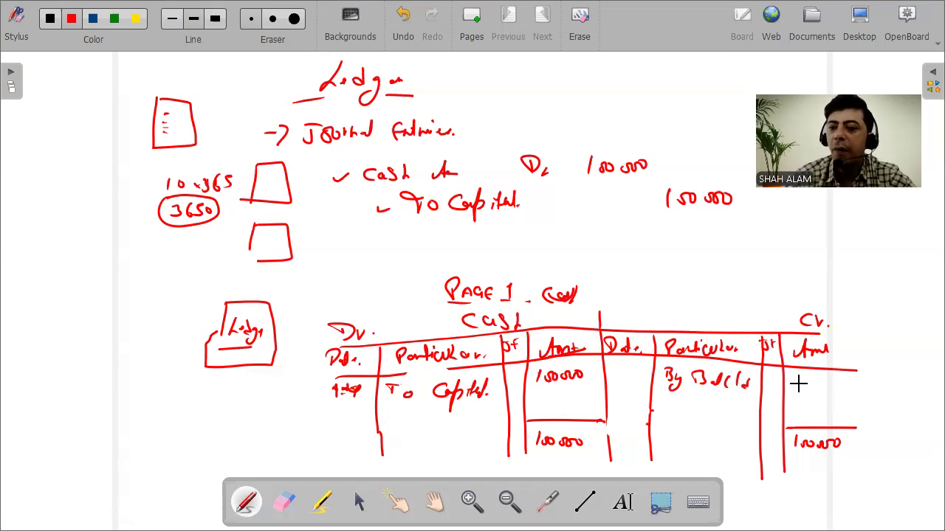
{"action": "left_click_drag", "start_coordinate": [796, 381], "coordinate": [846, 382]}
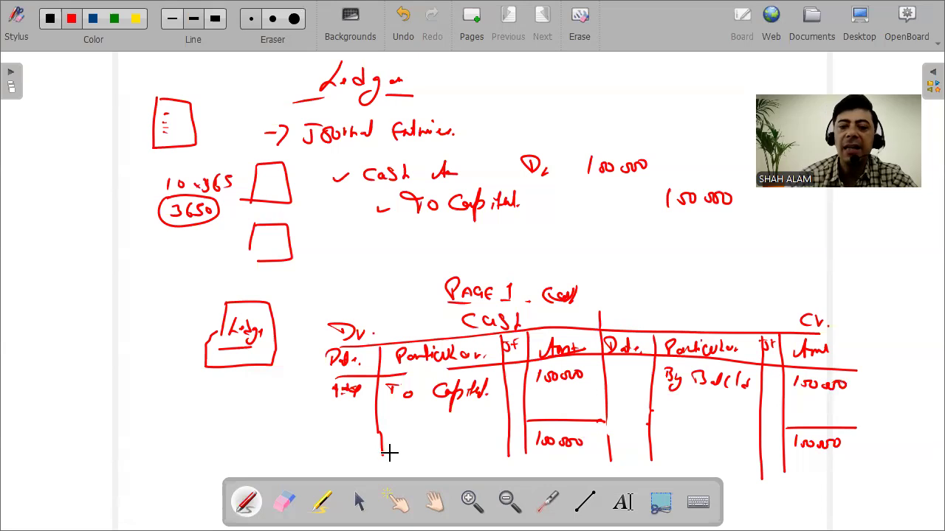
{"action": "mouse_move", "coordinate": [613, 372]}
{"action": "left_mouse_down"}
{"action": "mouse_move", "coordinate": [613, 380]}
{"action": "mouse_move", "coordinate": [635, 380]}
{"action": "left_mouse_up"}
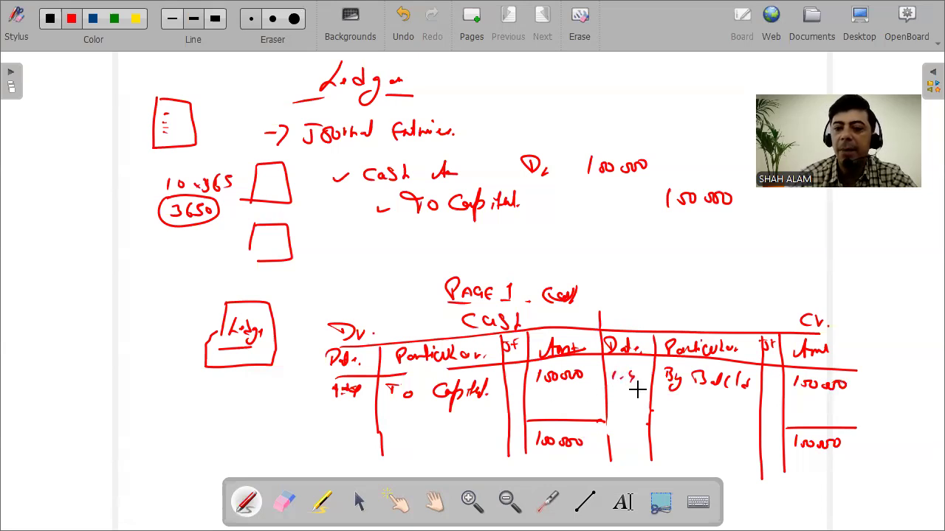
Bring the balance down on the debit side with date 2.4, "To Bal b/d" and 100000 beneath the underlined total
{"action": "mouse_move", "coordinate": [342, 446]}
{"action": "left_mouse_down"}
{"action": "mouse_move", "coordinate": [353, 458]}
{"action": "mouse_move", "coordinate": [363, 448]}
{"action": "mouse_move", "coordinate": [374, 458]}
{"action": "mouse_move", "coordinate": [493, 447]}
{"action": "left_mouse_up"}
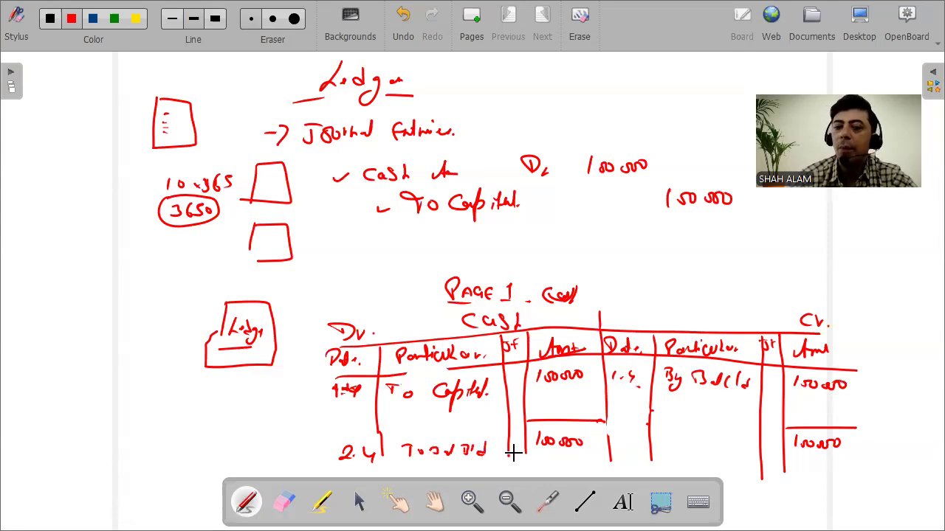
{"action": "left_click_drag", "start_coordinate": [533, 447], "coordinate": [604, 455]}
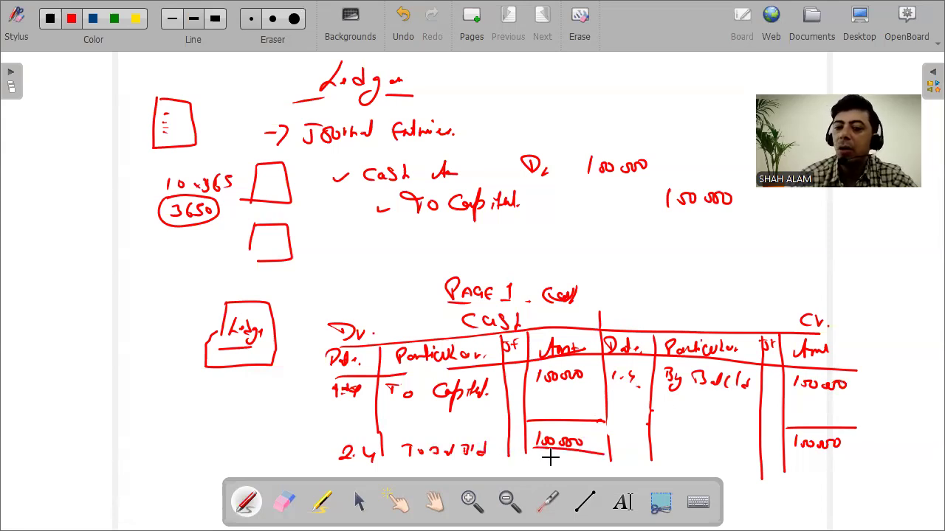
{"action": "left_click_drag", "start_coordinate": [546, 453], "coordinate": [595, 462]}
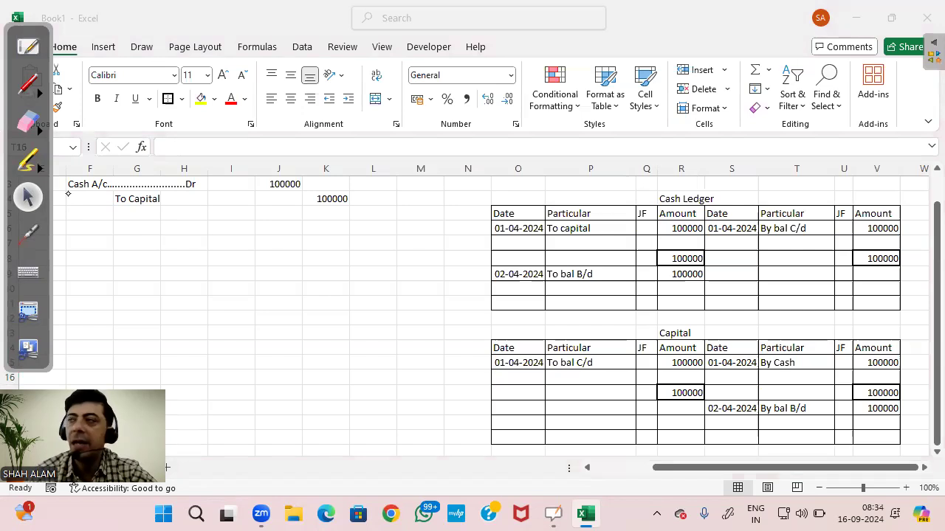
In the Excel workbook, mark the Cash A/c and To Capital lines of the journal entry with the red pen
{"action": "left_click", "coordinate": [167, 203]}
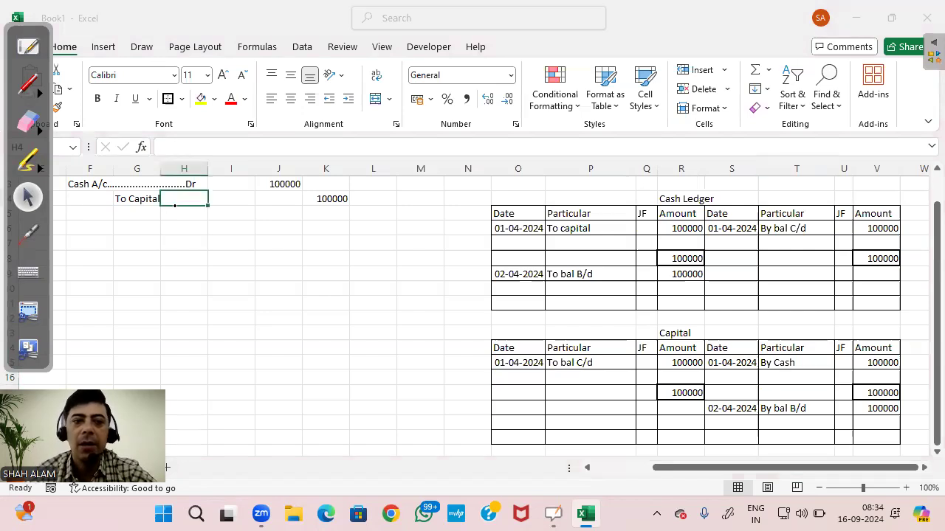
{"action": "left_click", "coordinate": [141, 47]}
{"action": "left_click", "coordinate": [173, 82]}
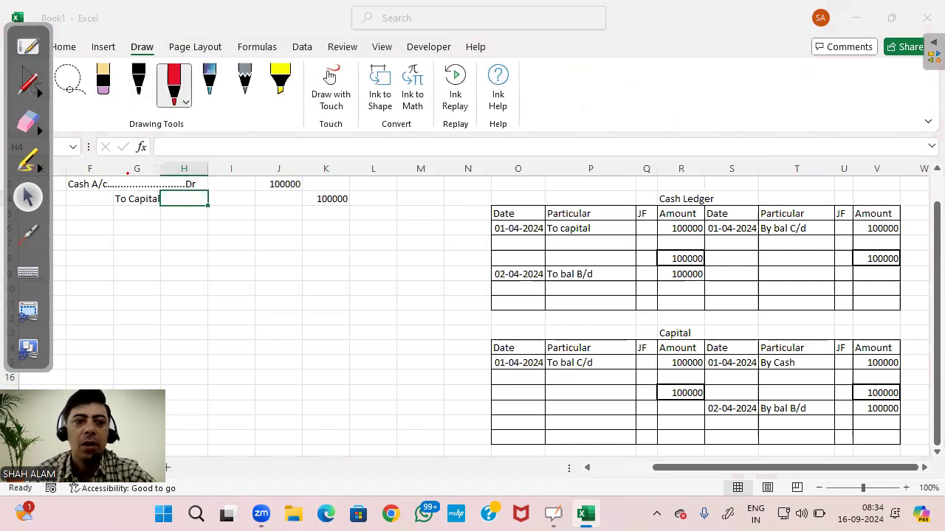
{"action": "left_click_drag", "start_coordinate": [81, 195], "coordinate": [90, 198]}
{"action": "left_click_drag", "start_coordinate": [155, 218], "coordinate": [166, 214]}
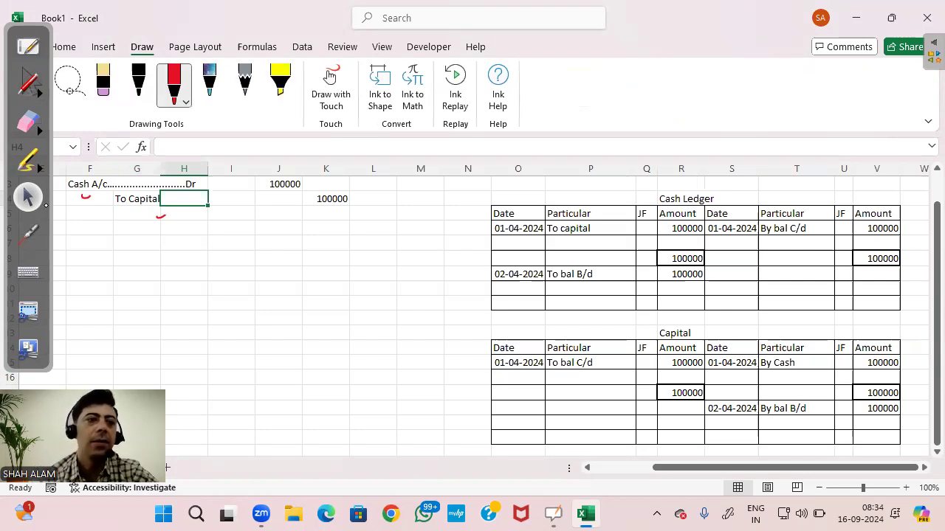
Move the floating OpenBoard palette off the journal entry, return to the whiteboard and quit OpenBoard
{"action": "mouse_move", "coordinate": [50, 364]}
{"action": "left_mouse_down"}
{"action": "mouse_move", "coordinate": [420, 324]}
{"action": "mouse_move", "coordinate": [528, 284]}
{"action": "mouse_move", "coordinate": [403, 298]}
{"action": "mouse_move", "coordinate": [361, 423]}
{"action": "left_mouse_up"}
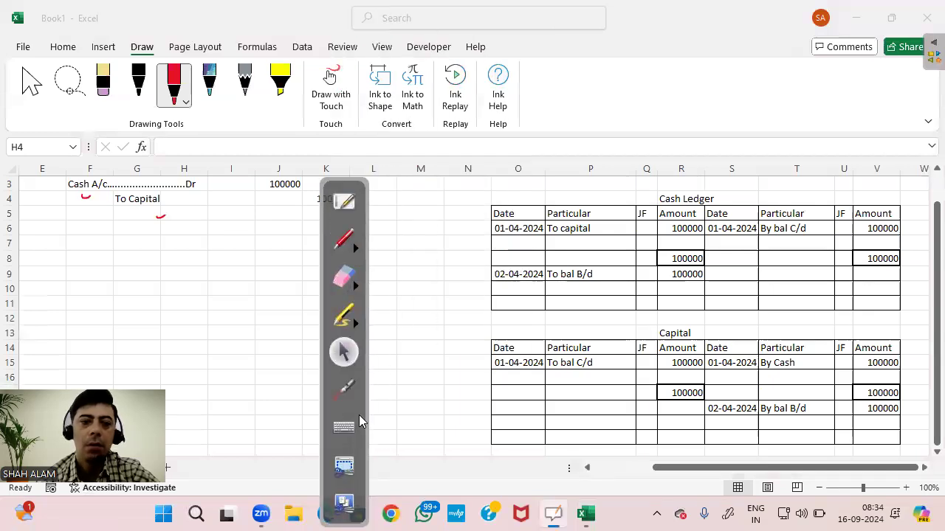
{"action": "left_click", "coordinate": [341, 209]}
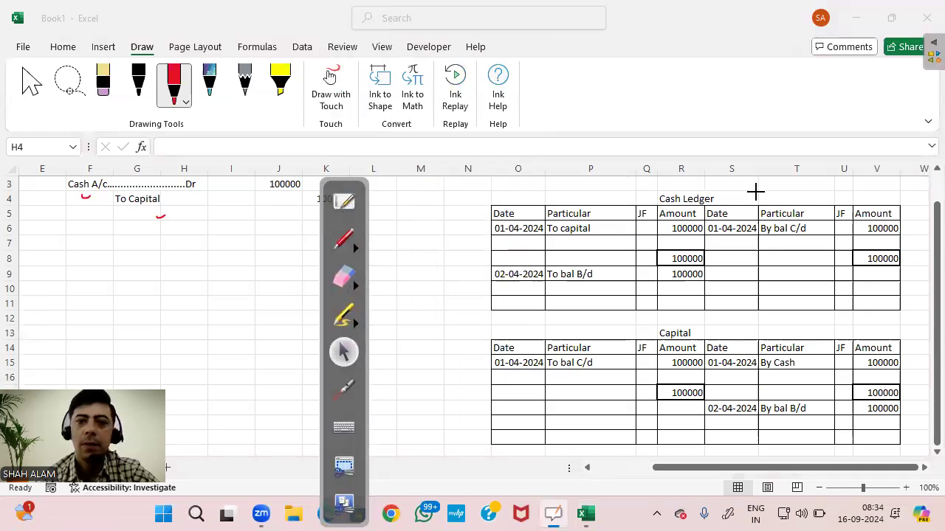
{"action": "left_click", "coordinate": [921, 43]}
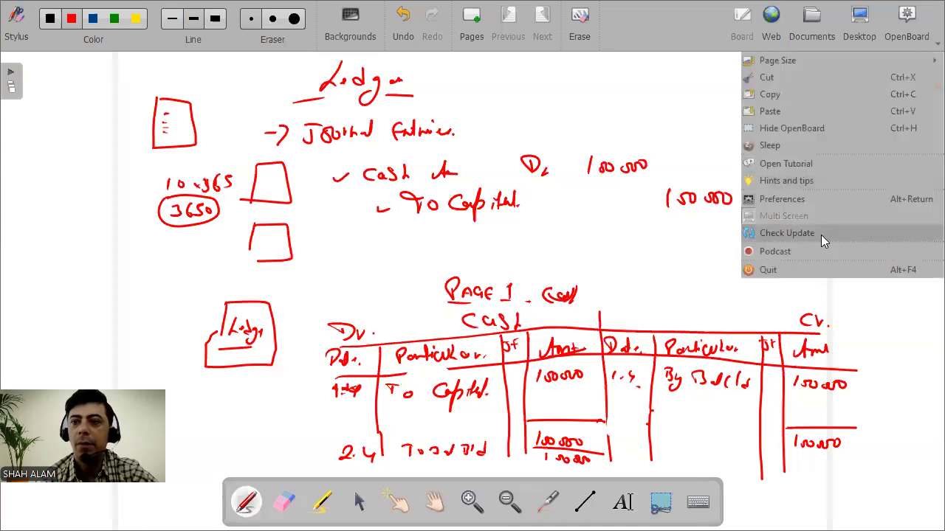
{"action": "left_click", "coordinate": [777, 270]}
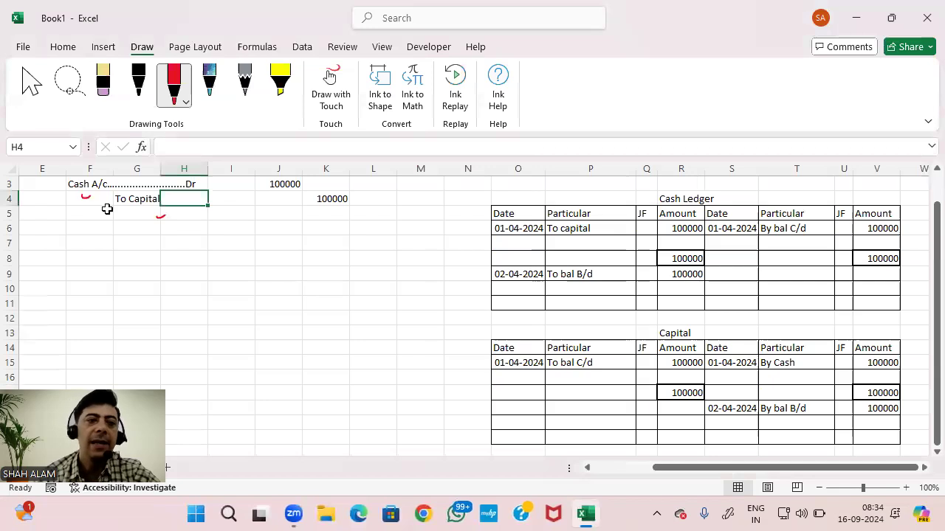
Enter the date 01-04-2024 in cell E3 beside the cash journal entry
{"action": "left_click", "coordinate": [37, 187]}
{"action": "type", "text": "1-04-2024"}
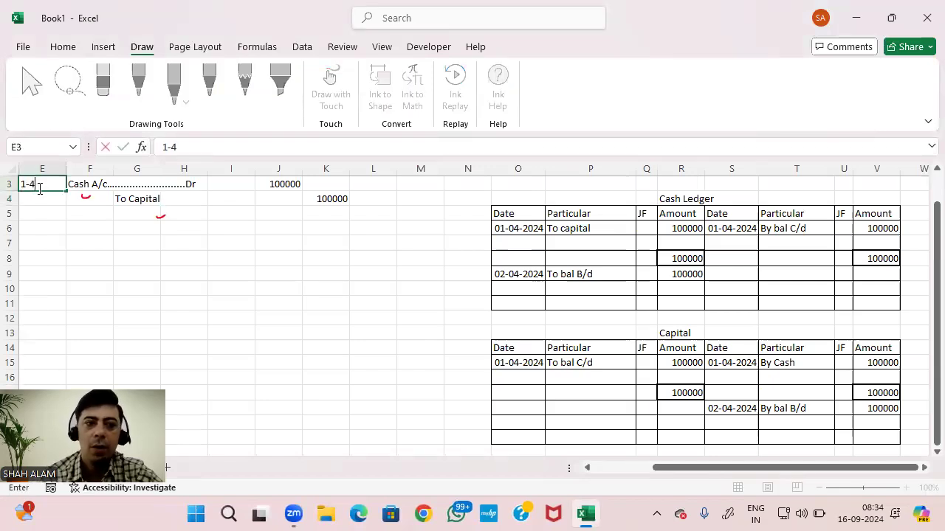
{"action": "key", "text": "Return"}
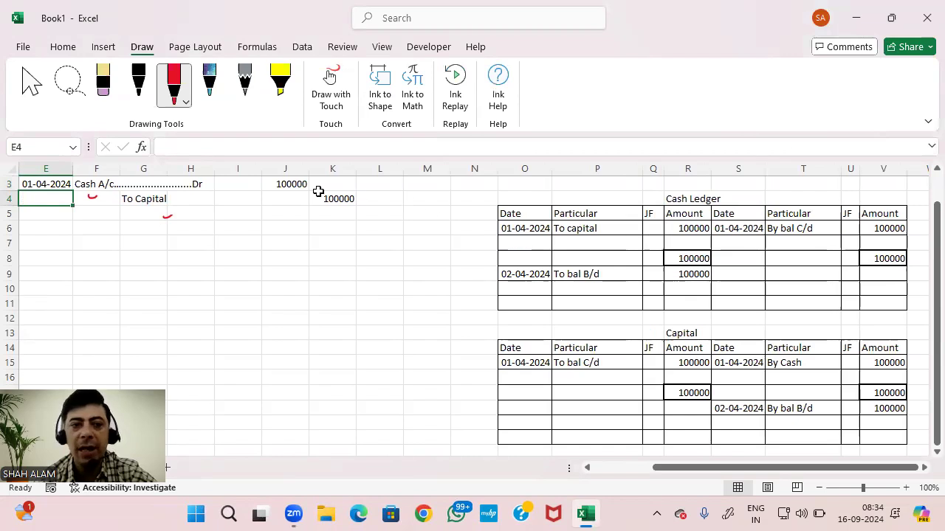
Label the Cash Ledger's two sides by entering "DR" in cell O4 and "cr" in cell V4
{"action": "left_click", "coordinate": [85, 183]}
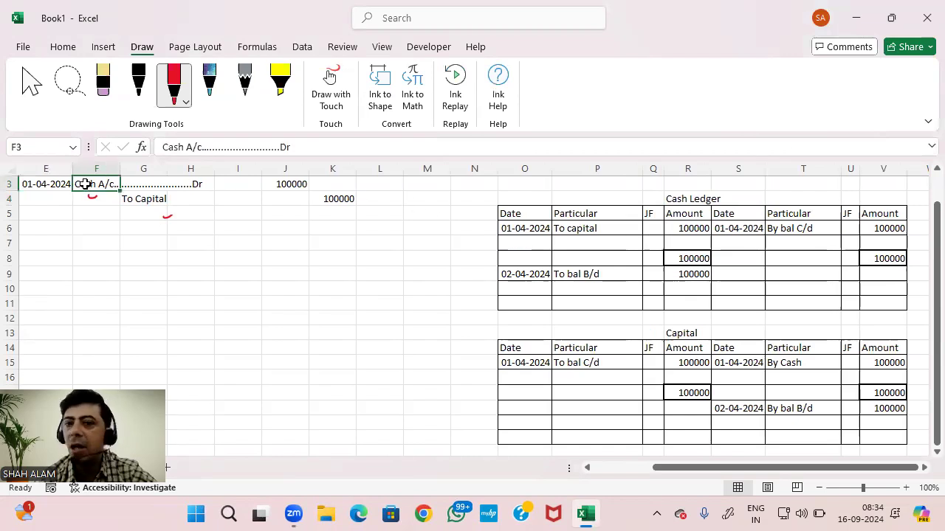
{"action": "left_click", "coordinate": [530, 197]}
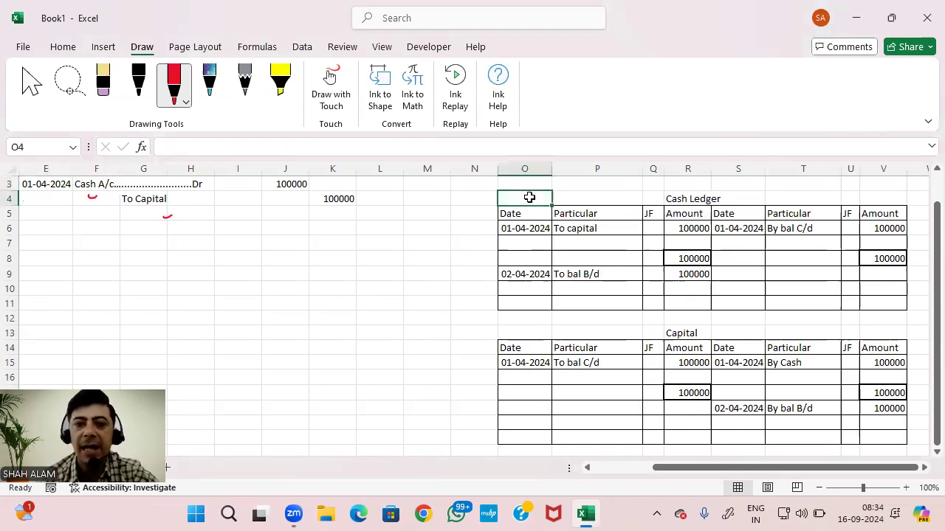
{"action": "type", "text": "DR"}
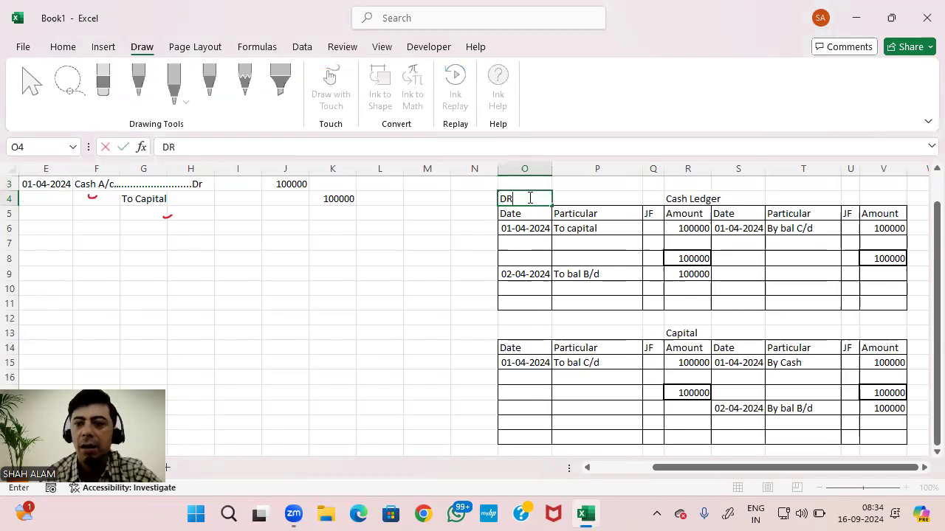
{"action": "key", "text": "Tab"}
{"action": "key", "text": "Tab"}
{"action": "key", "text": "Tab"}
{"action": "key", "text": "Tab"}
{"action": "key", "text": "Tab"}
{"action": "key", "text": "Tab"}
{"action": "key", "text": "Tab"}
{"action": "type", "text": "cr"}
{"action": "key", "text": "Return"}
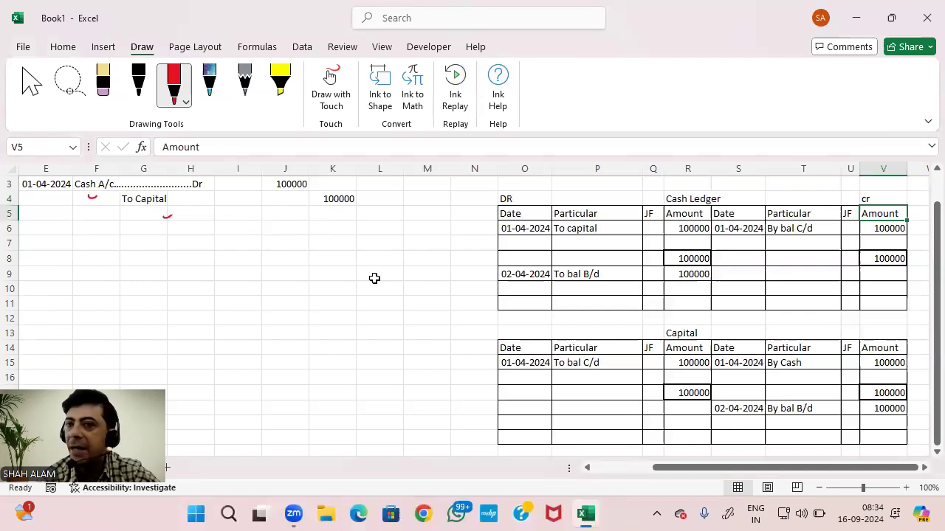
Tick the Cash Ledger's first debit amount and its "To capital" particular, and mark the Capital ledger's first credit amount in red ink
{"action": "left_click", "coordinate": [678, 231]}
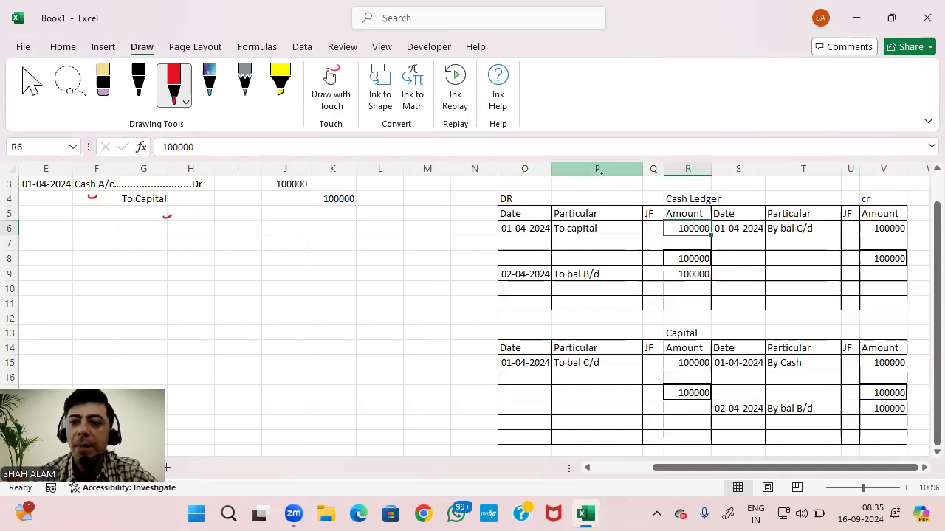
{"action": "left_click_drag", "start_coordinate": [671, 237], "coordinate": [680, 231]}
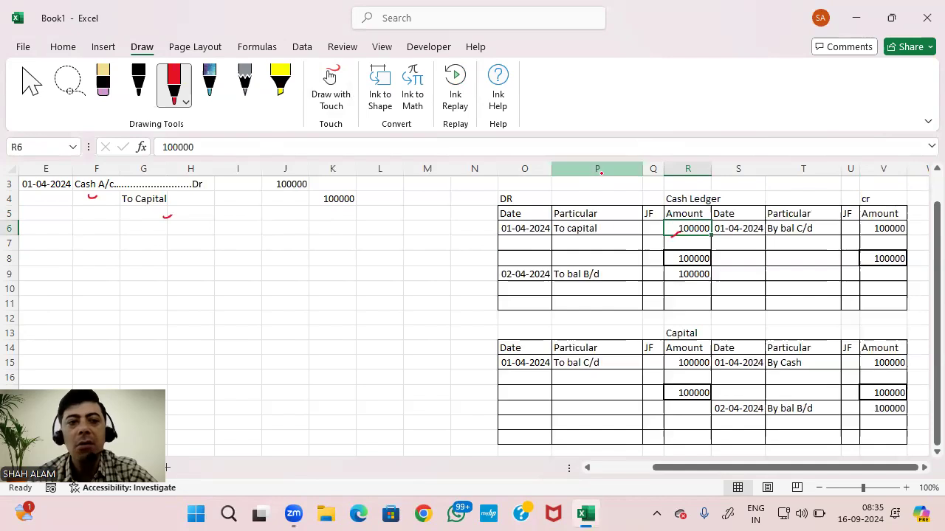
{"action": "left_click_drag", "start_coordinate": [604, 233], "coordinate": [611, 229]}
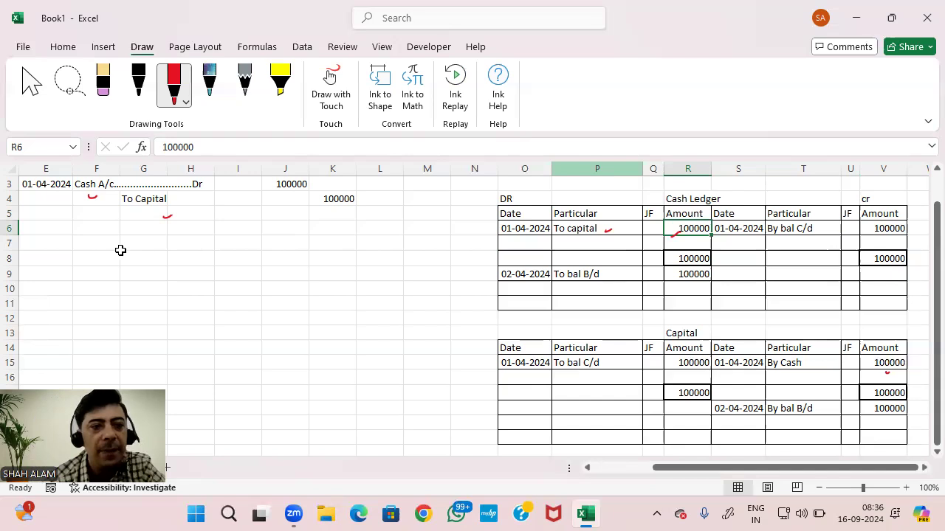
Enter the date 02-04-2024 in cell E7 for a second journal entry and go to its account cell F7
{"action": "left_click", "coordinate": [50, 236]}
{"action": "type", "text": "2-04-"}
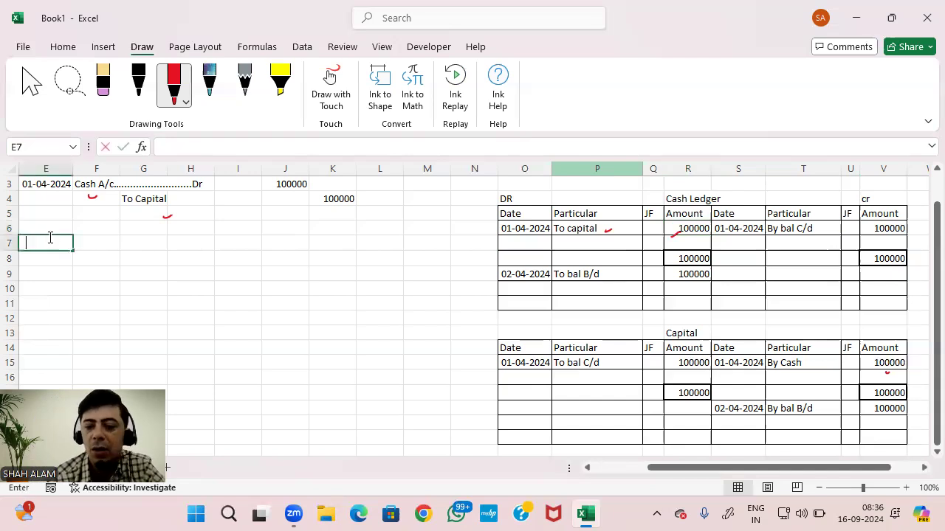
{"action": "type", "text": "2024"}
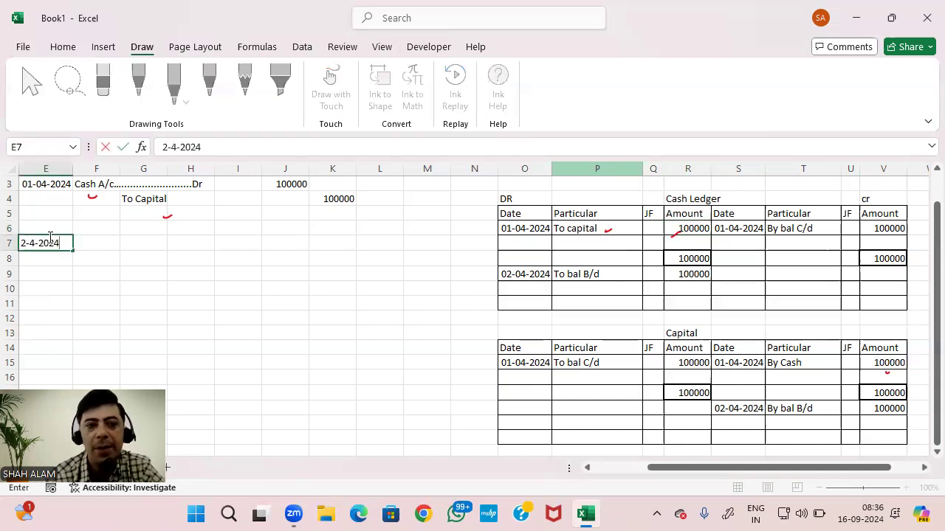
{"action": "key", "text": "Return"}
{"action": "key", "text": "Up"}
{"action": "key", "text": "Right"}
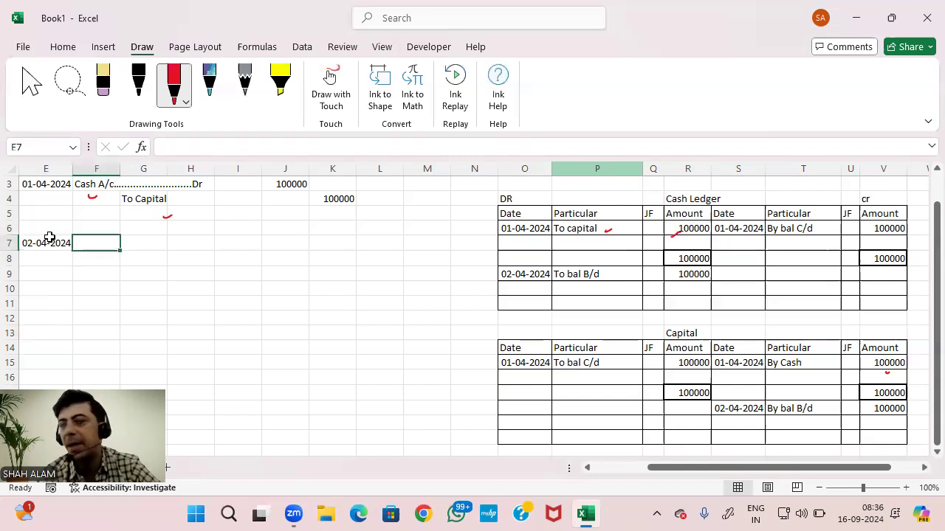
Enter the second journal entry's accounts: "Sbi bank A/c.....................Dr" in cell F7 and "To cash" in cell G8
{"action": "type", "text": "b"}
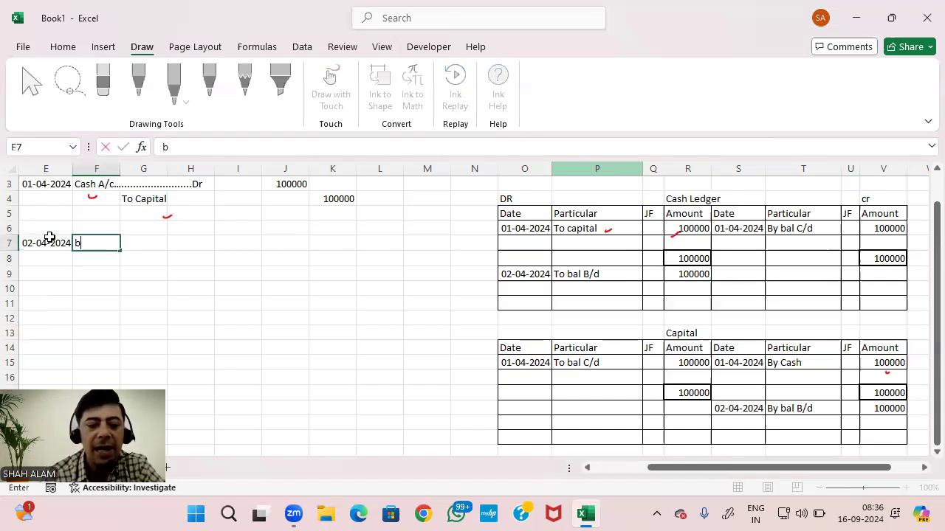
{"action": "type", "text": "ank"}
{"action": "key", "text": "BackSpace"}
{"action": "key", "text": "BackSpace"}
{"action": "key", "text": "BackSpace"}
{"action": "key", "text": "BackSpace"}
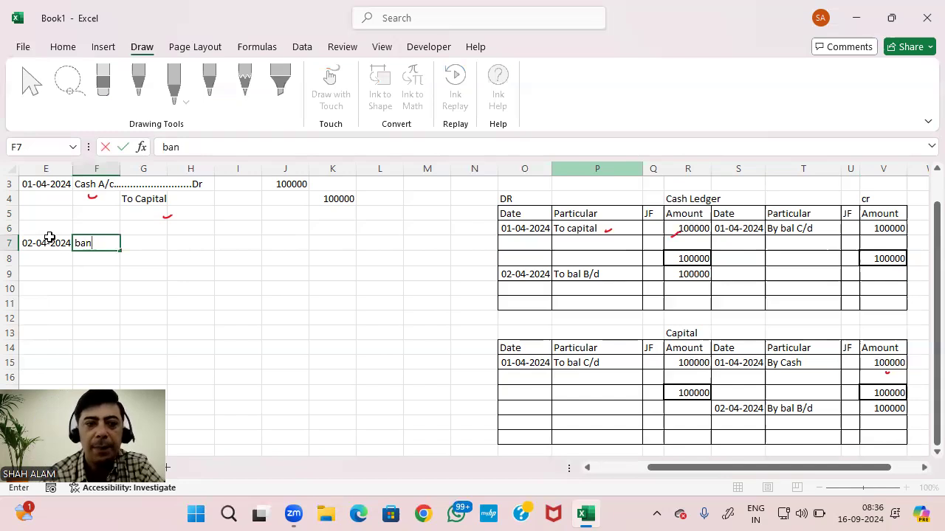
{"action": "type", "text": "Sbi"}
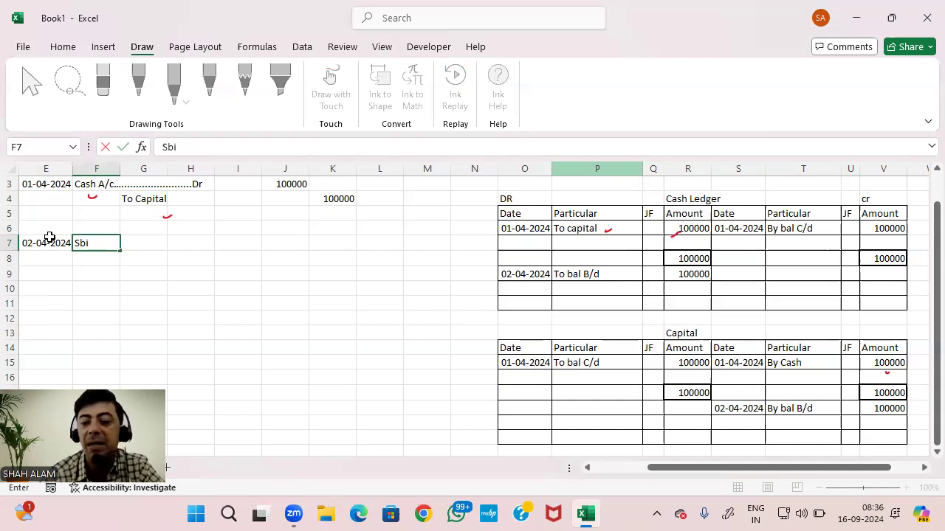
{"action": "key", "text": "BackSpace"}
{"action": "type", "text": "I"}
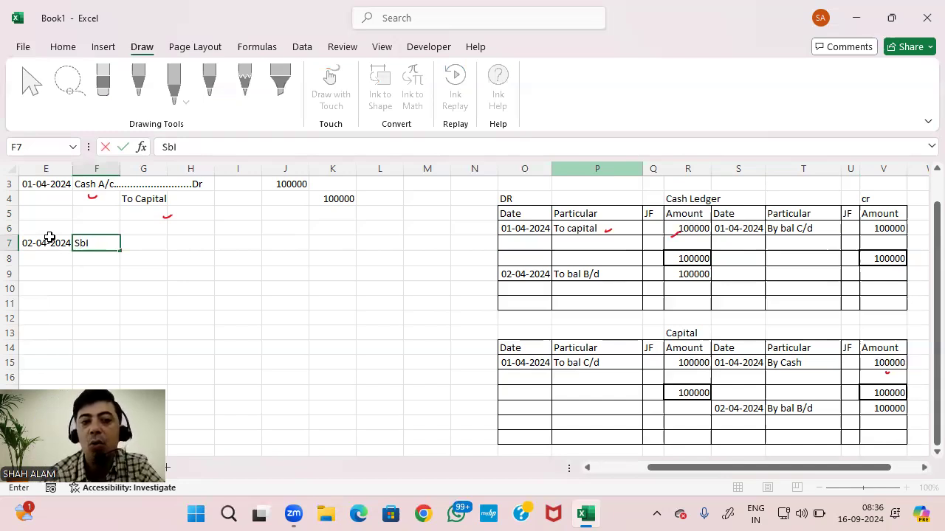
{"action": "key", "text": "BackSpace"}
{"action": "type", "text": "i ba"}
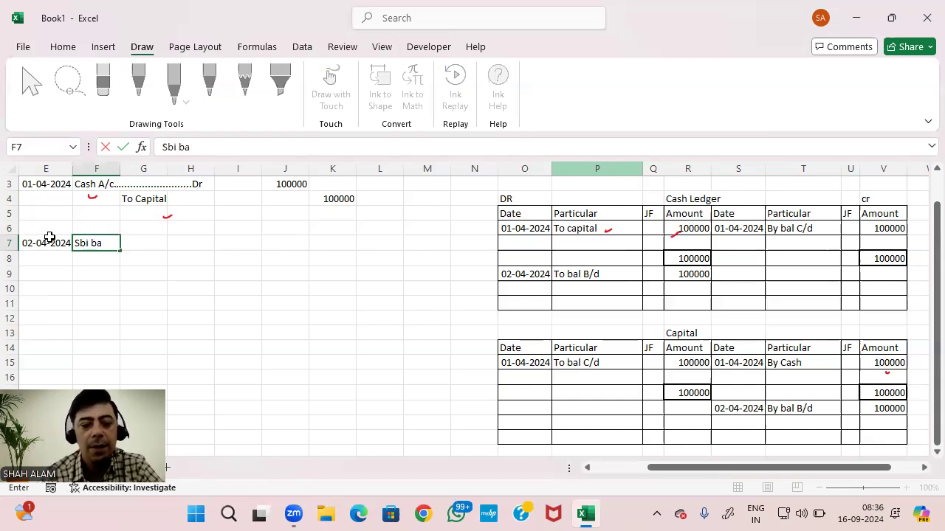
{"action": "type", "text": "nk A"}
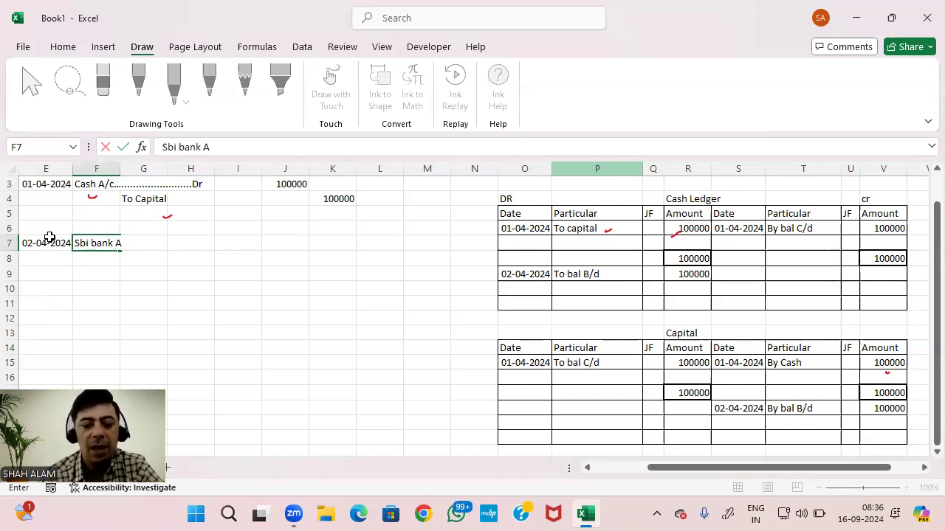
{"action": "type", "text": "/c............"}
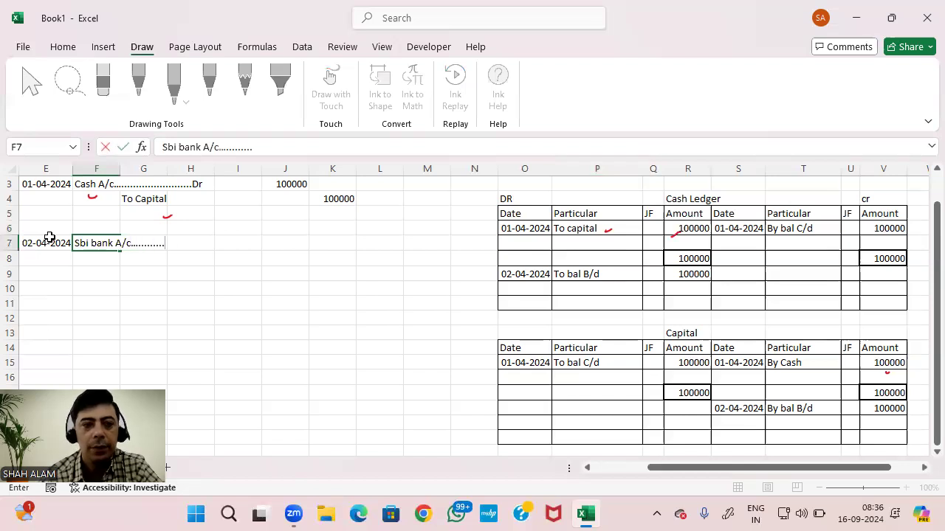
{"action": "type", "text": "............Dr"}
{"action": "key", "text": "Return"}
{"action": "key", "text": "Tab"}
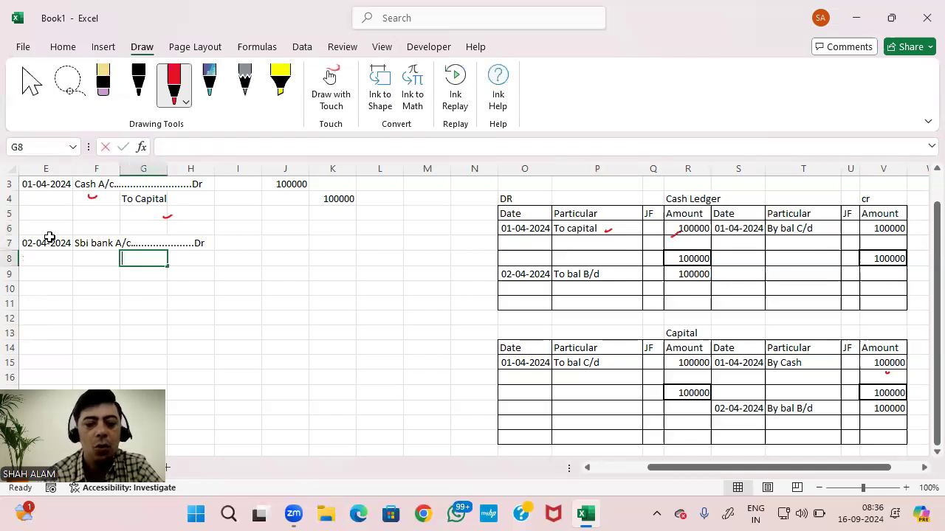
{"action": "type", "text": "To cash"}
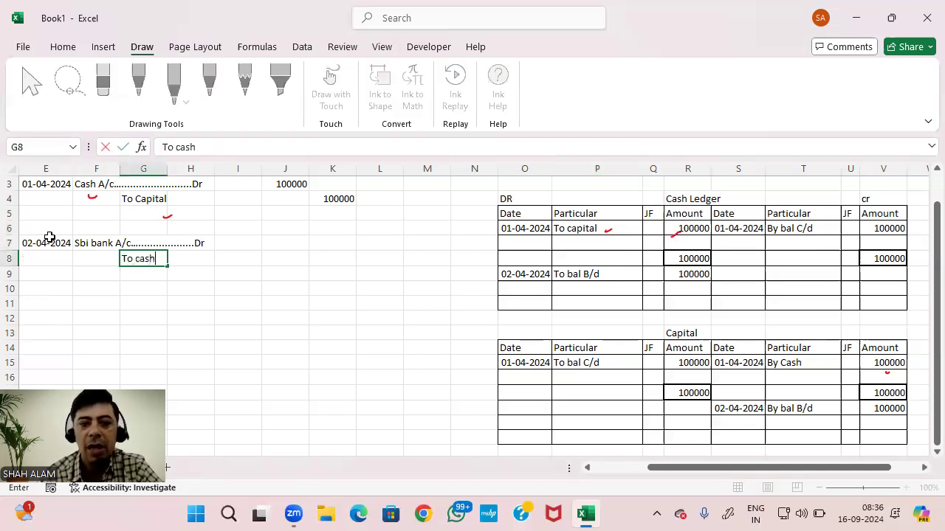
Enter 80000 as the Sbi bank debit amount in cell J7 and as the cash credit amount in cell K8
{"action": "key", "text": "Tab"}
{"action": "key", "text": "Tab"}
{"action": "key", "text": "Tab"}
{"action": "key", "text": "Up"}
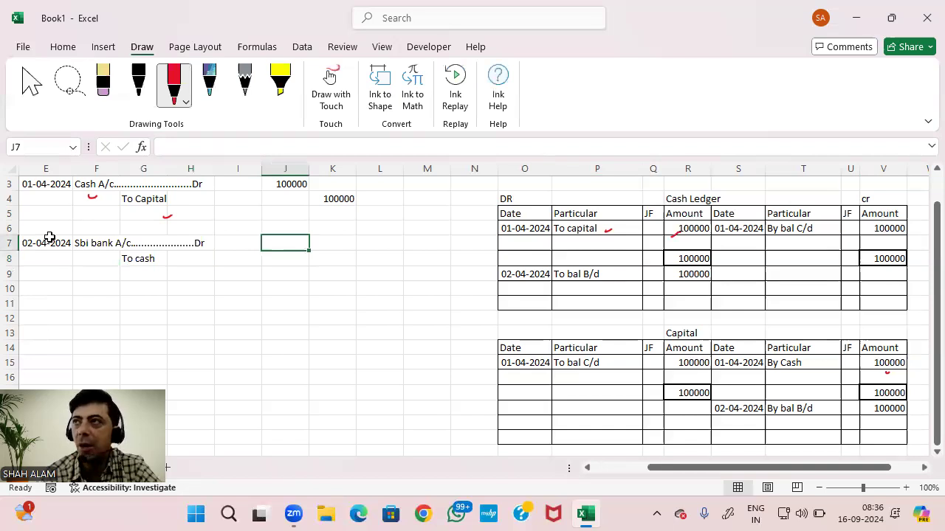
{"action": "type", "text": "80000"}
{"action": "key", "text": "Return"}
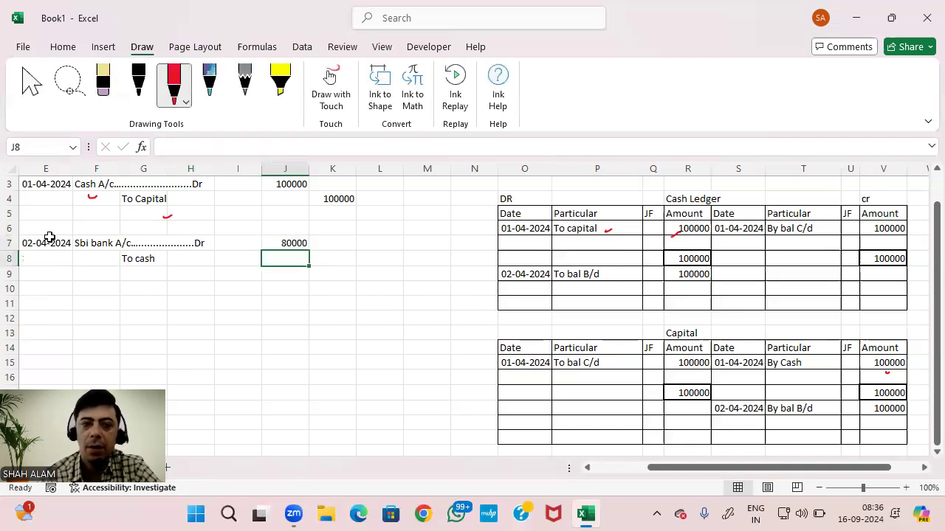
{"action": "key", "text": "Right"}
{"action": "type", "text": "8000"}
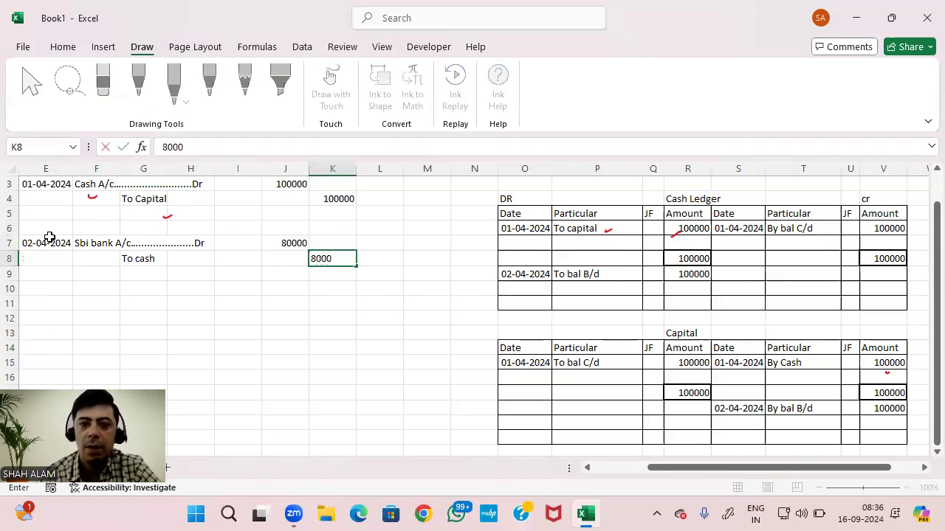
{"action": "type", "text": "0"}
{"action": "key", "text": "Return"}
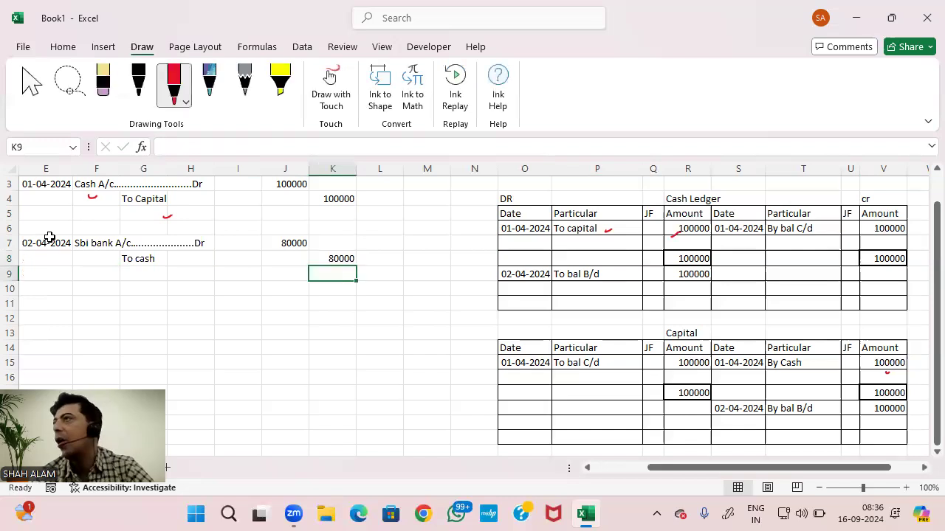
Enter the date 02-04-2024 in cell E10 for a third journal entry
{"action": "scroll", "coordinate": [49, 237], "scroll_direction": "down", "scroll_amount": 1}
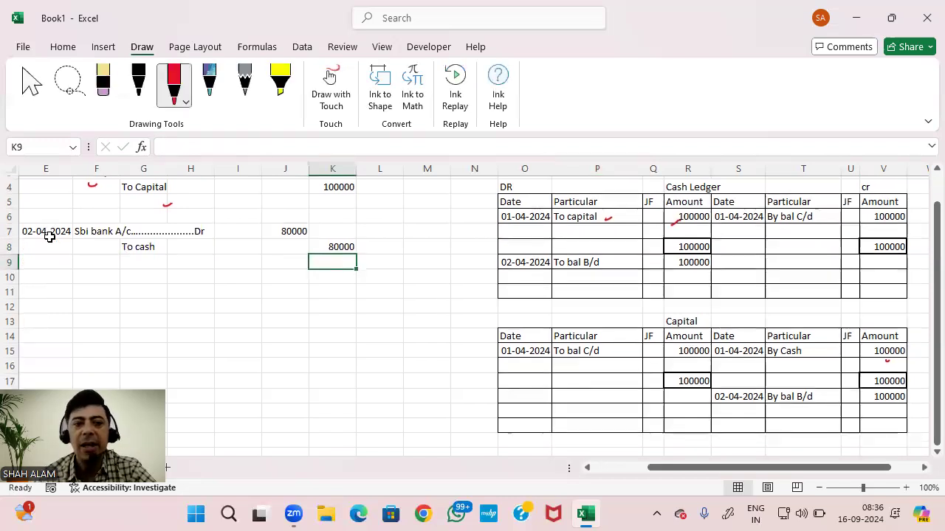
{"action": "left_click", "coordinate": [42, 275]}
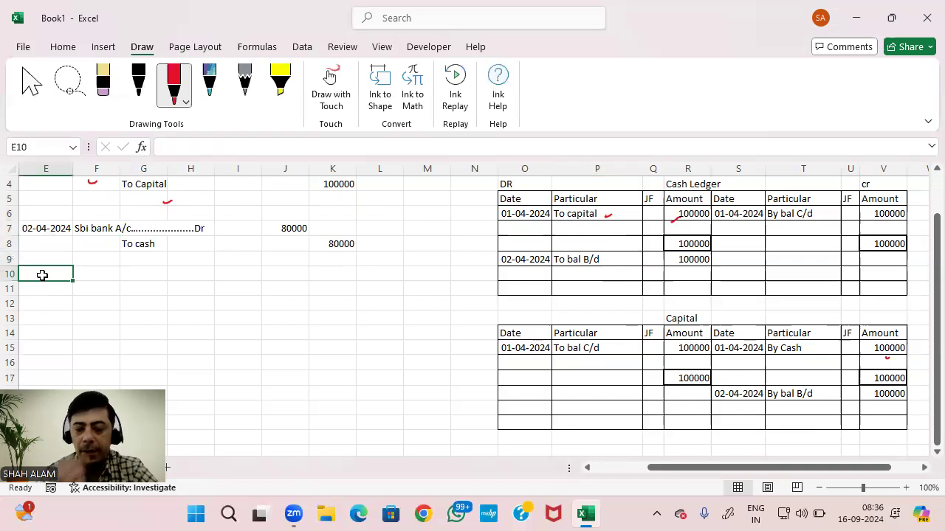
{"action": "type", "text": "2-4"}
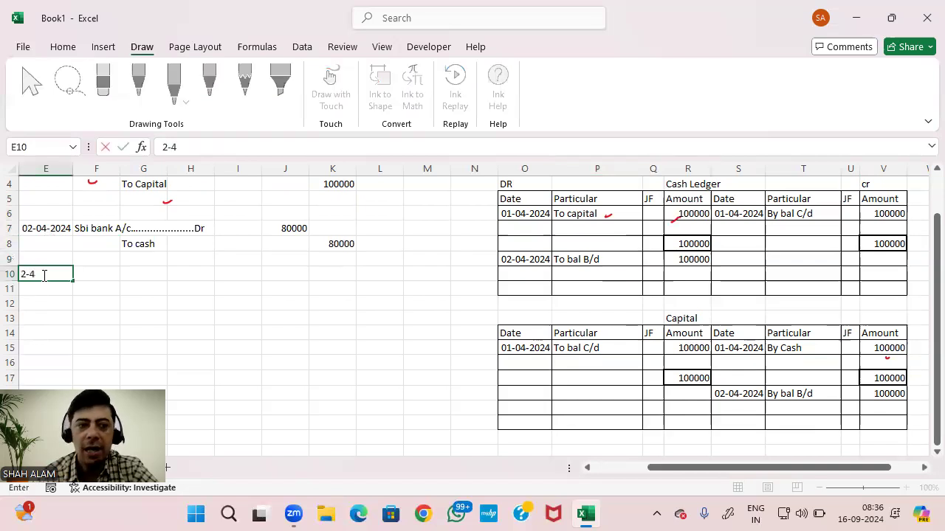
{"action": "type", "text": "*--2024"}
{"action": "key", "text": "Return"}
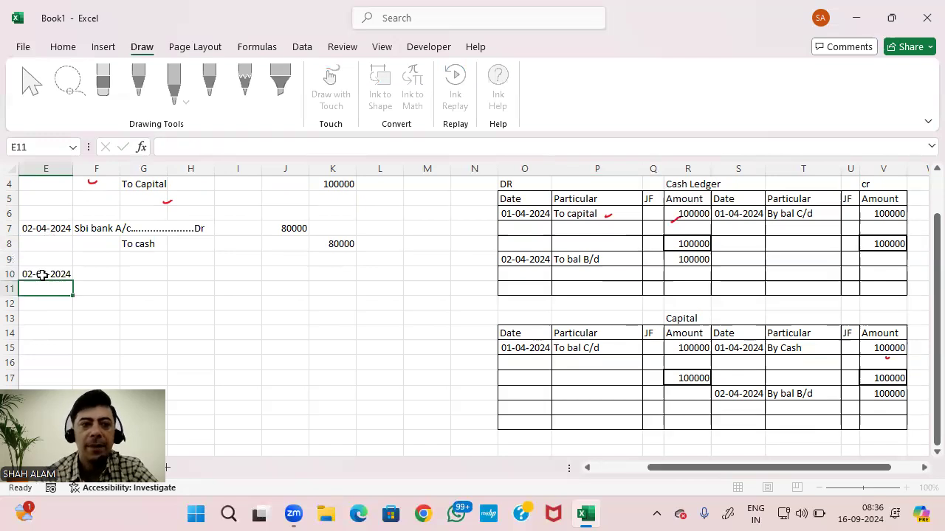
{"action": "left_click", "coordinate": [42, 274]}
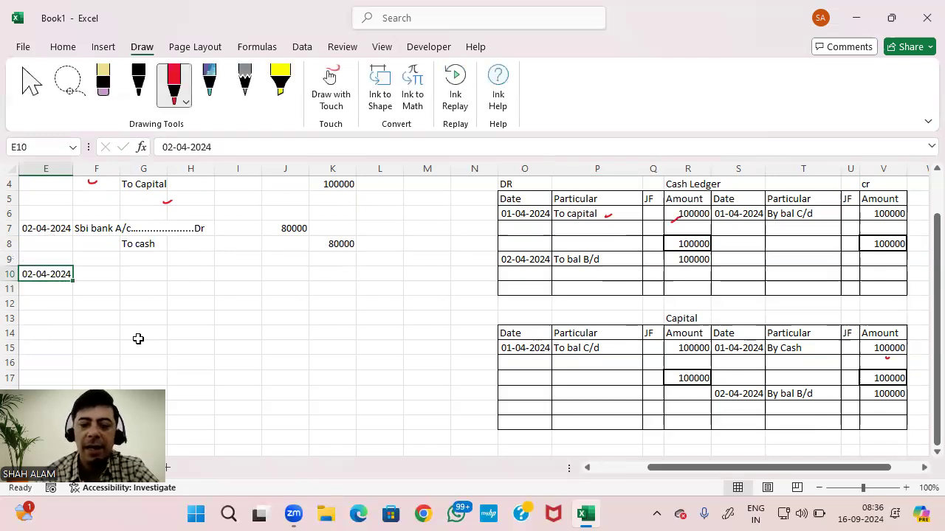
Enter the third entry's debit account "Purchase A/c....................Dr" in cell F10
{"action": "key", "text": "Right"}
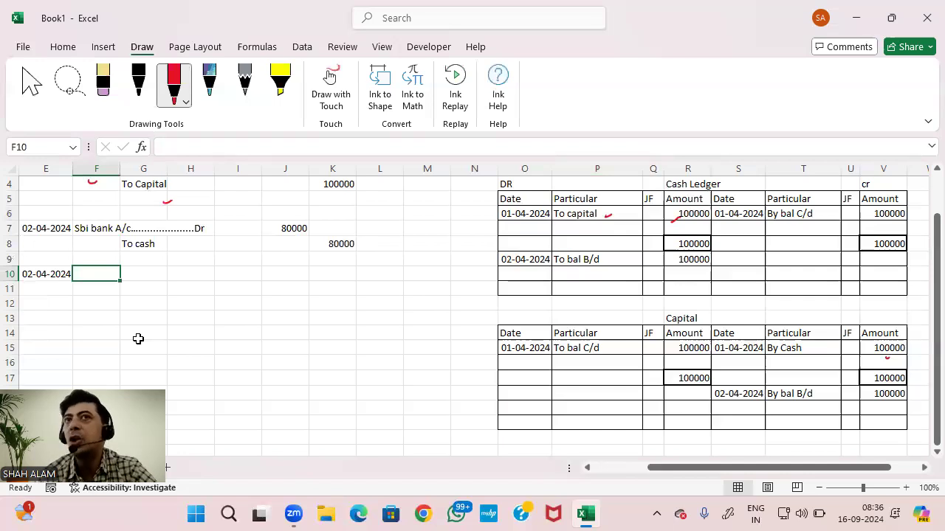
{"action": "type", "text": "s"}
{"action": "key", "text": "BackSpace"}
{"action": "type", "text": "pu"}
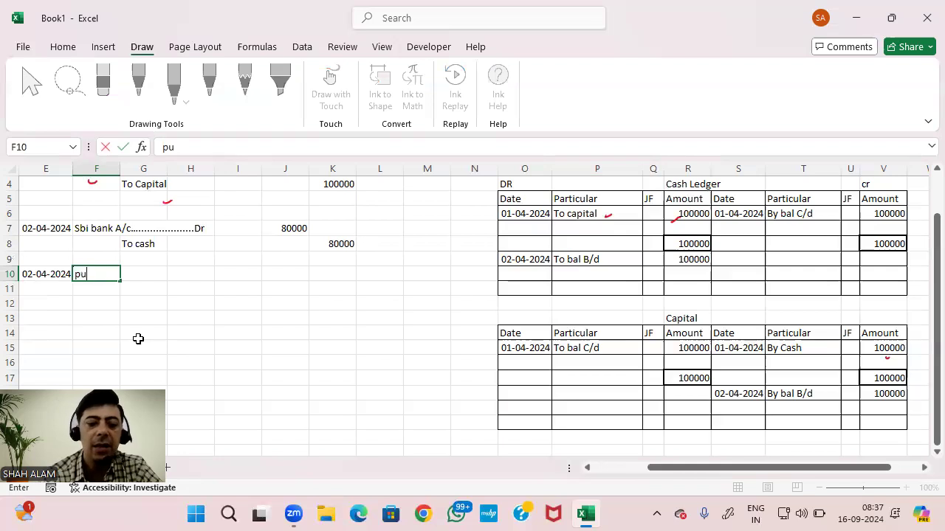
{"action": "type", "text": "rcah"}
{"action": "key", "text": "BackSpace"}
{"action": "key", "text": "BackSpace"}
{"action": "key", "text": "BackSpace"}
{"action": "key", "text": "BackSpace"}
{"action": "key", "text": "BackSpace"}
{"action": "key", "text": "BackSpace"}
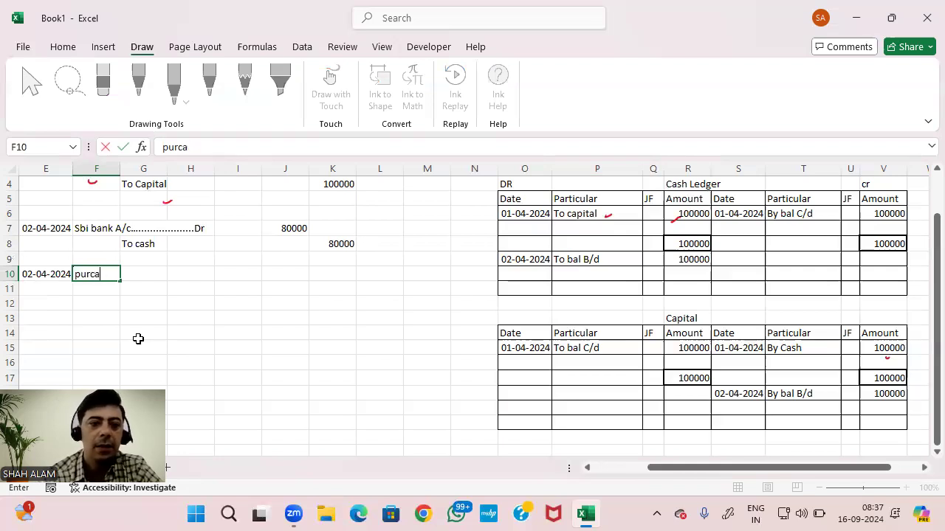
{"action": "type", "text": "Pu"}
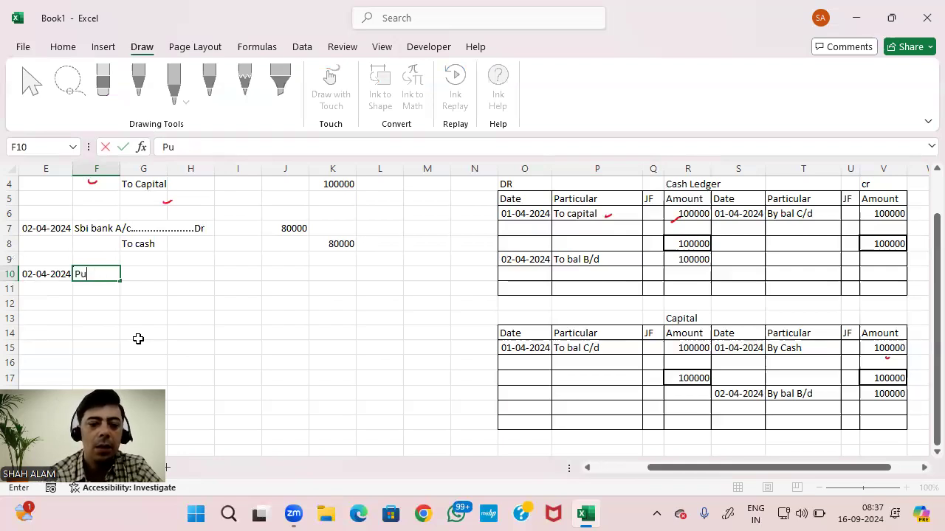
{"action": "type", "text": "rchase"}
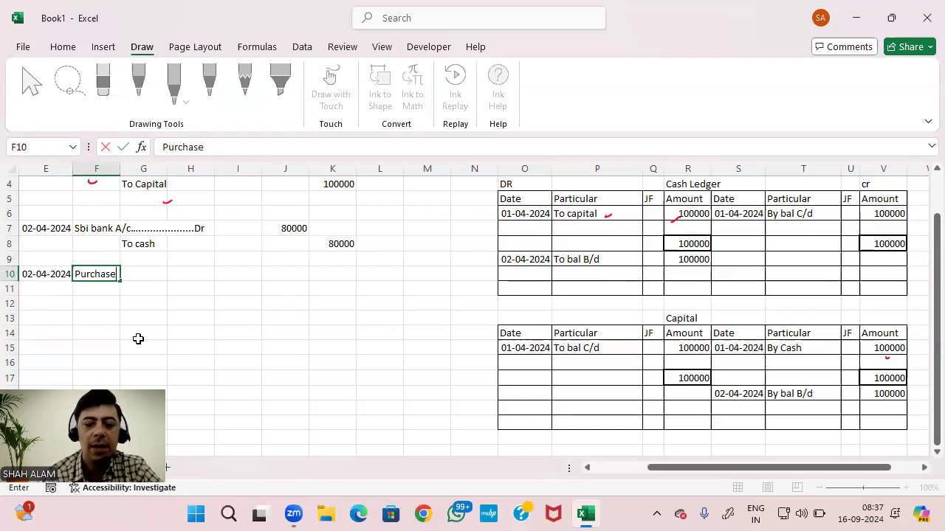
{"action": "type", "text": "ac"}
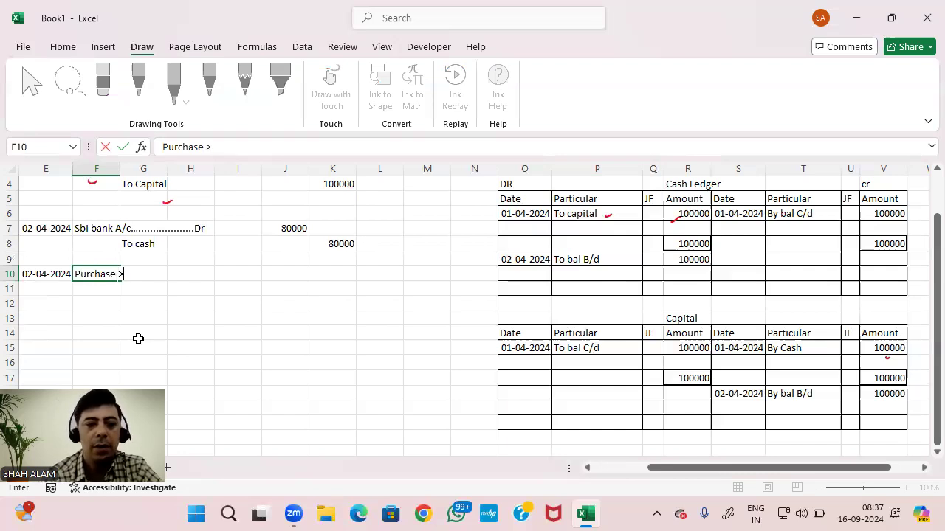
{"action": "key", "text": "BackSpace"}
{"action": "key", "text": "BackSpace"}
{"action": "type", "text": "A"}
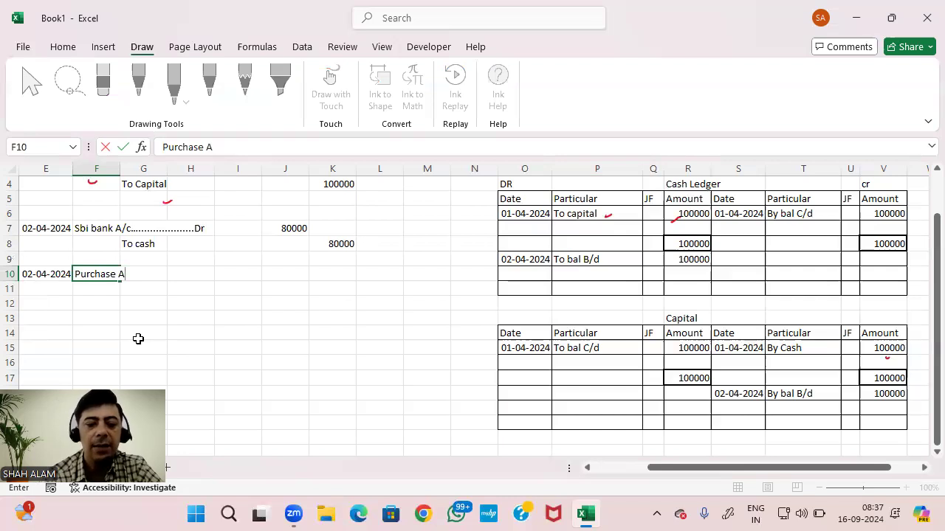
{"action": "type", "text": "/c....................Dr"}
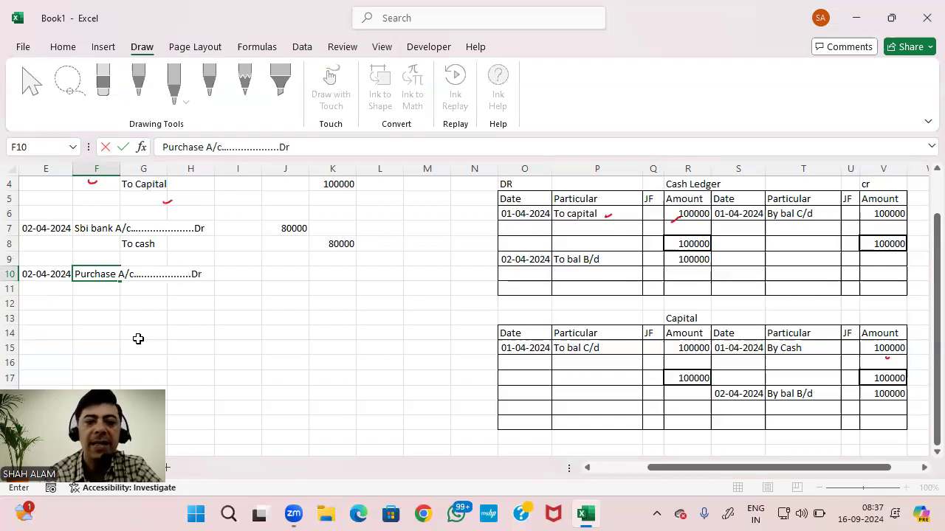
{"action": "key", "text": "Return"}
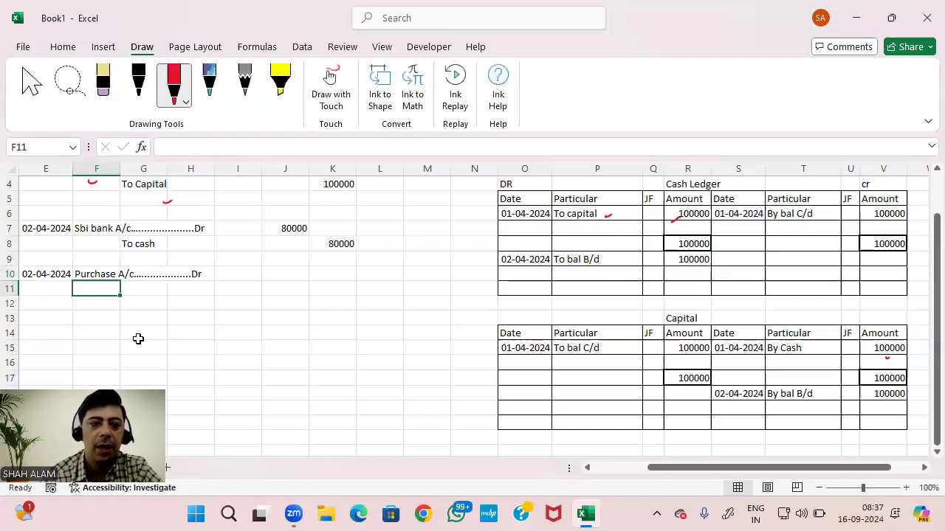
Enter the third entry's credit account "To Sbi bank" in cell G11
{"action": "key", "text": "Right"}
{"action": "type", "text": "To"}
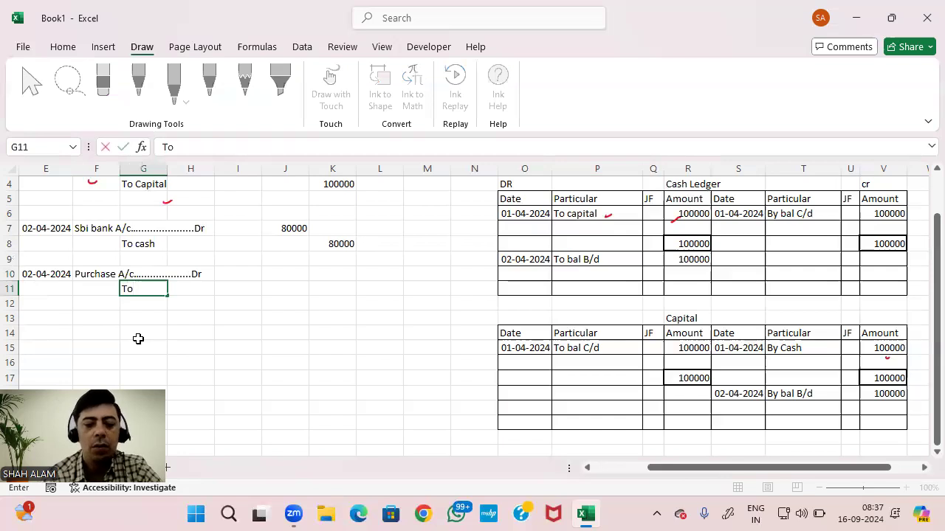
{"action": "type", "text": " Sb"}
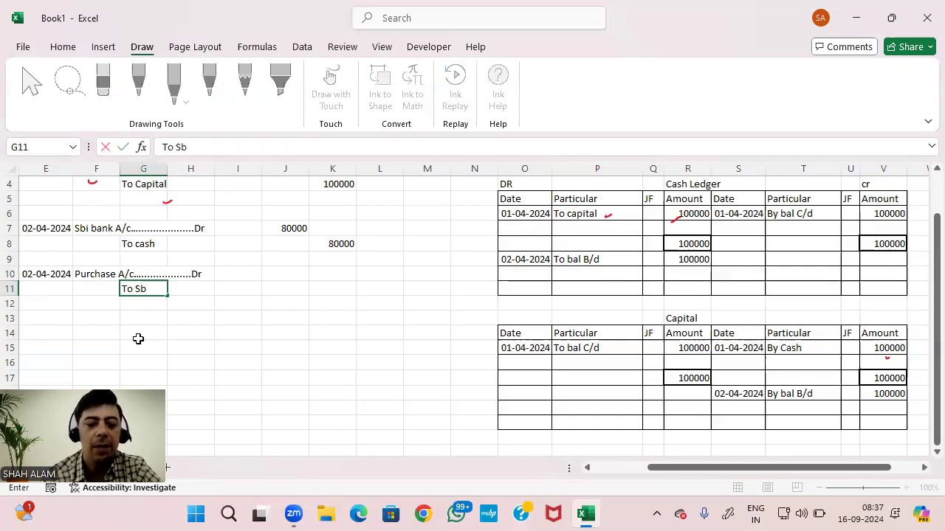
{"action": "type", "text": "i bank"}
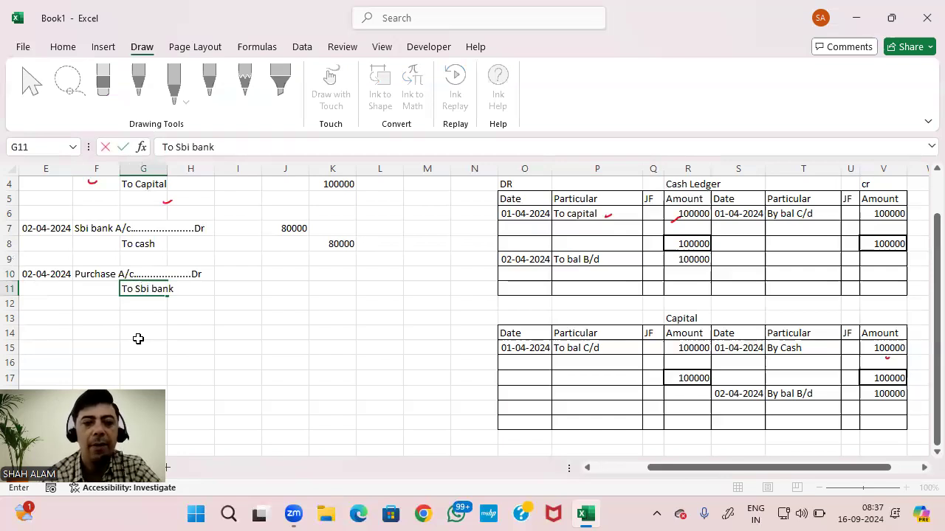
Enter 20000 as the purchase debit amount in cell J10 and as the Sbi bank credit amount in cell K11
{"action": "key", "text": "Right"}
{"action": "key", "text": "Right"}
{"action": "key", "text": "Right"}
{"action": "key", "text": "Right"}
{"action": "key", "text": "Left"}
{"action": "key", "text": "Up"}
{"action": "type", "text": "2"}
{"action": "type", "text": "0"}
{"action": "key", "text": "Return"}
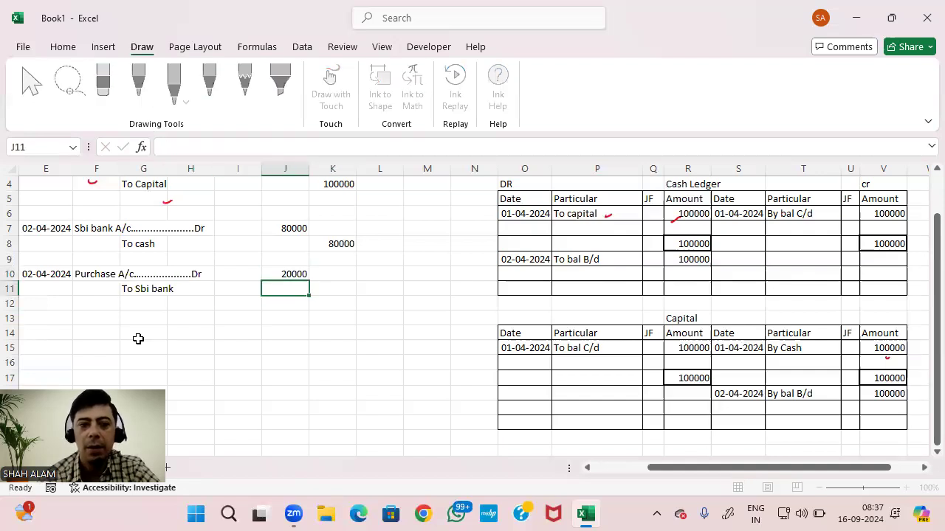
{"action": "key", "text": "Right"}
{"action": "type", "text": "2"}
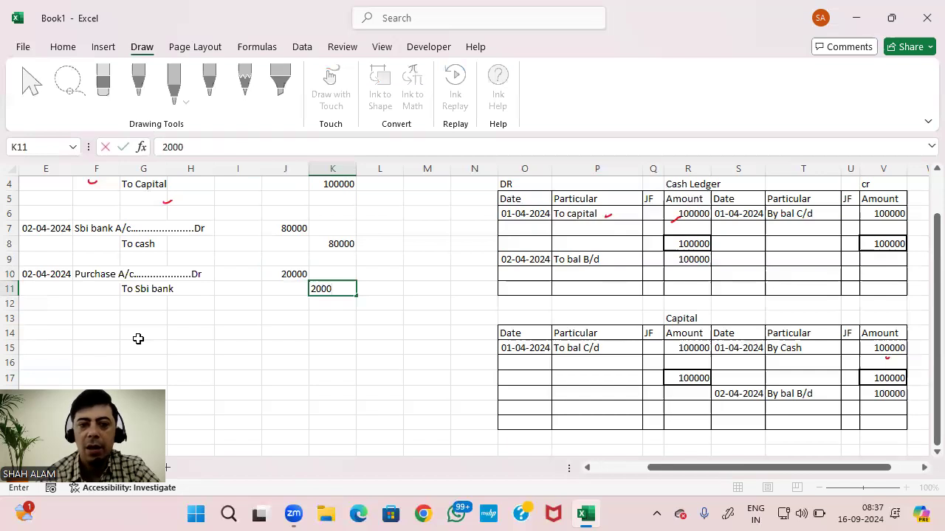
{"action": "type", "text": "0000"}
{"action": "key", "text": "Return"}
Duplicate the third journal entry (E10:K11) into rows 13 and 14, starting at cell E13
{"action": "key", "text": "Left"}
{"action": "key", "text": "Left"}
{"action": "key", "text": "Left"}
{"action": "key", "text": "Left"}
{"action": "key", "text": "Left"}
{"action": "key", "text": "Up"}
{"action": "key", "text": "Left"}
{"action": "key", "text": "Up"}
{"action": "key", "text": "shift+Right"}
{"action": "key", "text": "shift+Right"}
{"action": "key", "text": "shift+Right"}
{"action": "key", "text": "shift+Right"}
{"action": "key", "text": "shift+Right"}
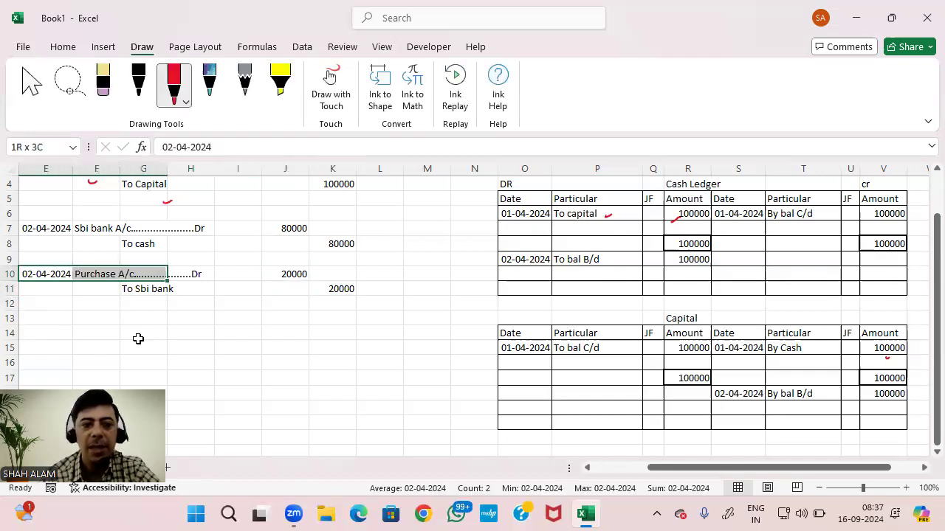
{"action": "key", "text": "shift+Right"}
{"action": "key", "text": "shift+Down"}
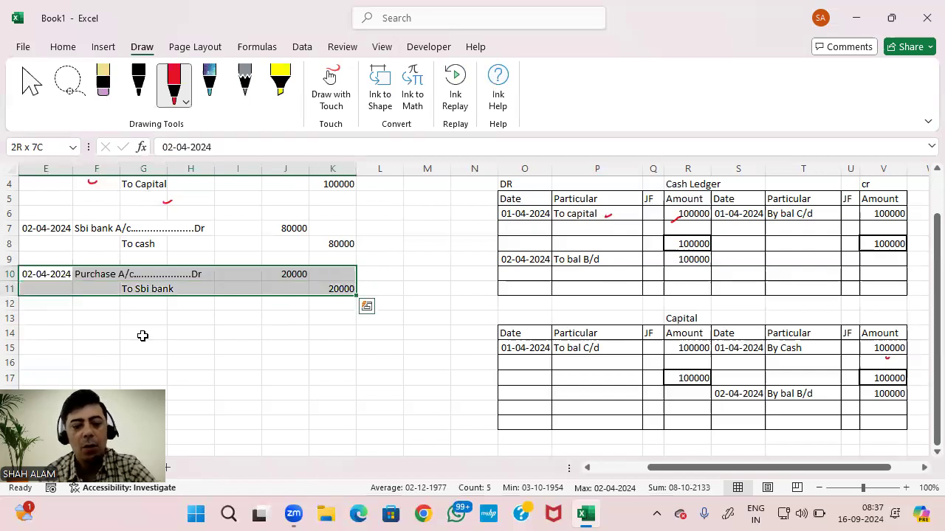
{"action": "key", "text": "ctrl+c"}
{"action": "key", "text": "Down"}
{"action": "key", "text": "Down"}
{"action": "key", "text": "Down"}
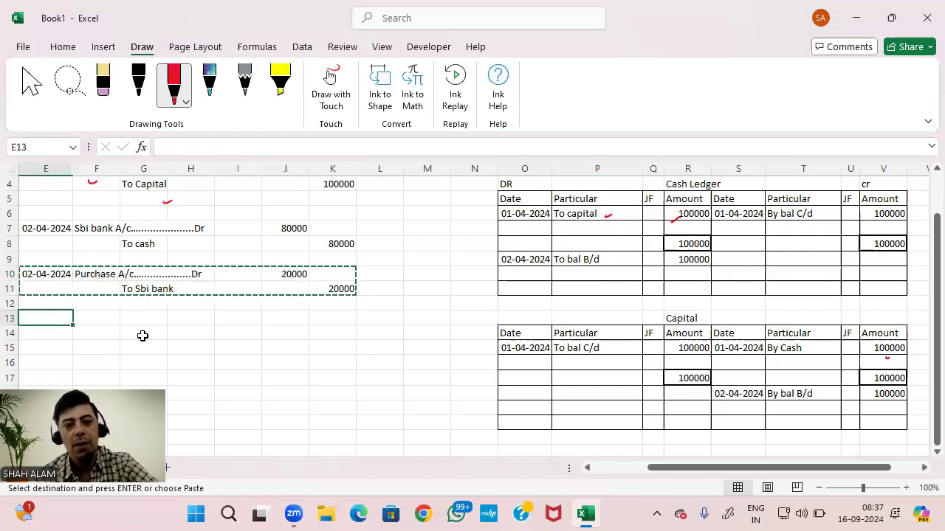
{"action": "key", "text": "ctrl+v"}
Change the copied entry's credit account in cell G14 to "To SK enterprises"
{"action": "key", "text": "Down"}
{"action": "key", "text": "Right"}
{"action": "key", "text": "Up"}
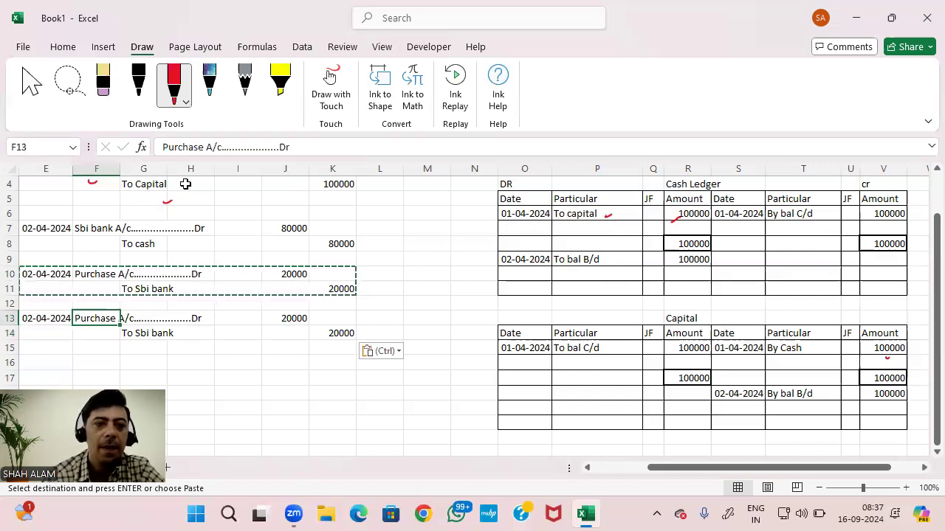
{"action": "left_click", "coordinate": [133, 332]}
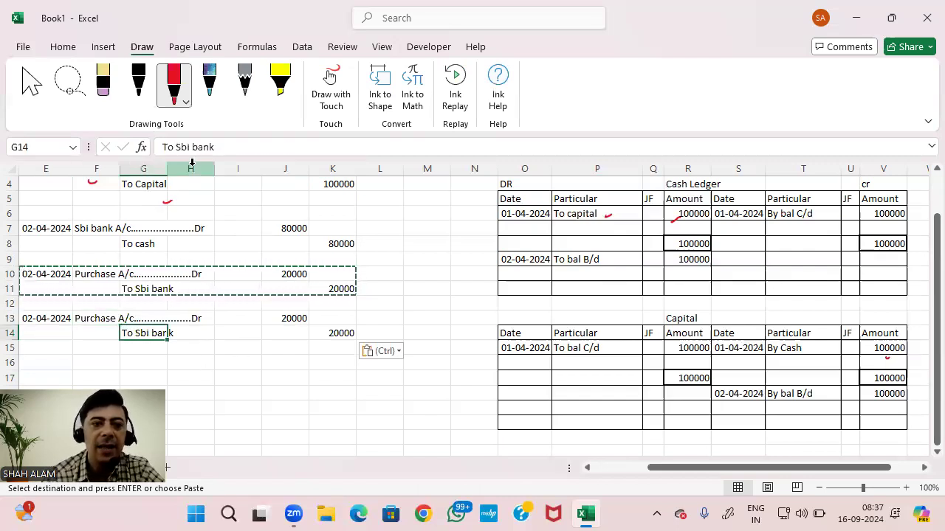
{"action": "left_click", "coordinate": [219, 149]}
{"action": "key", "text": "BackSpace"}
{"action": "key", "text": "BackSpace"}
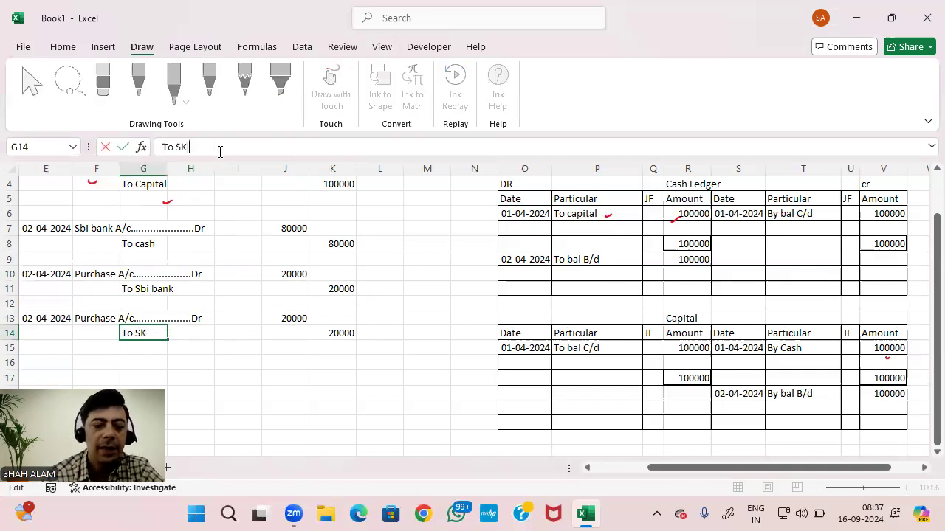
{"action": "type", "text": "K enterprises"}
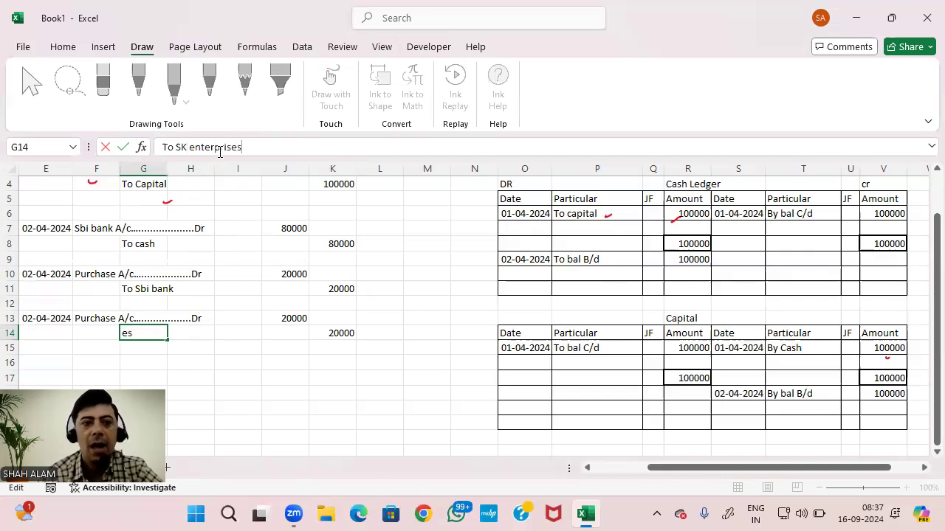
{"action": "key", "text": "Return"}
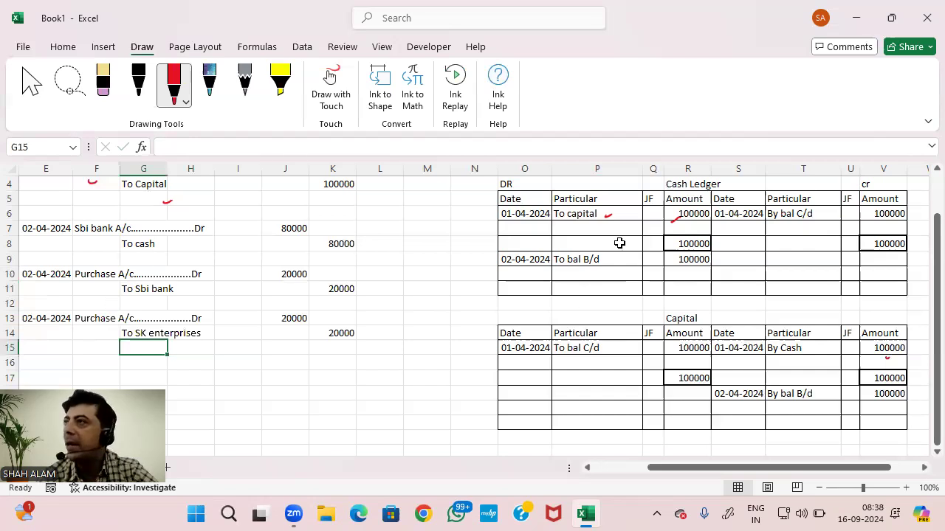
Insert a row of blank cells across O11:V11 in the Cash ledger, shifting the cells below down
{"action": "left_click", "coordinate": [517, 289]}
{"action": "key", "text": "shift+Right"}
{"action": "key", "text": "shift+Right"}
{"action": "key", "text": "shift+Right"}
{"action": "key", "text": "shift+Right"}
{"action": "key", "text": "shift+Right"}
{"action": "key", "text": "shift+Right"}
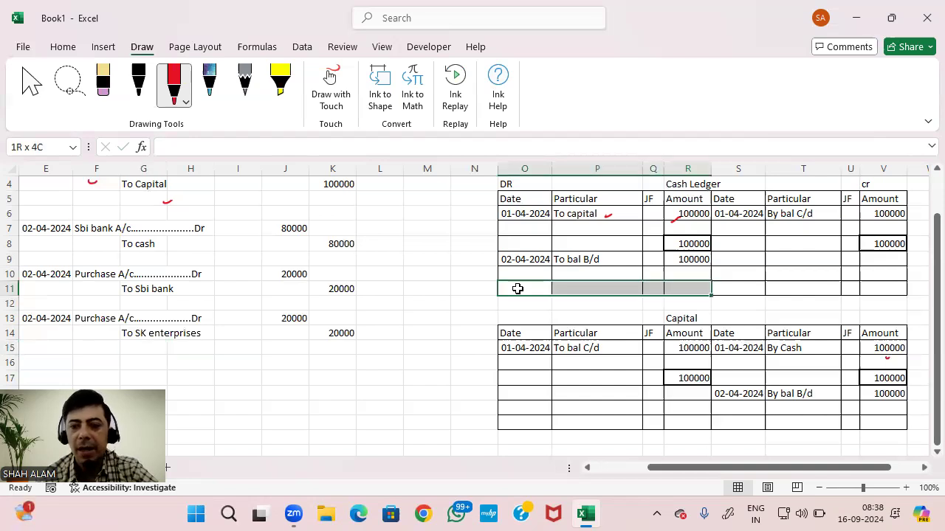
{"action": "key", "text": "shift+Right"}
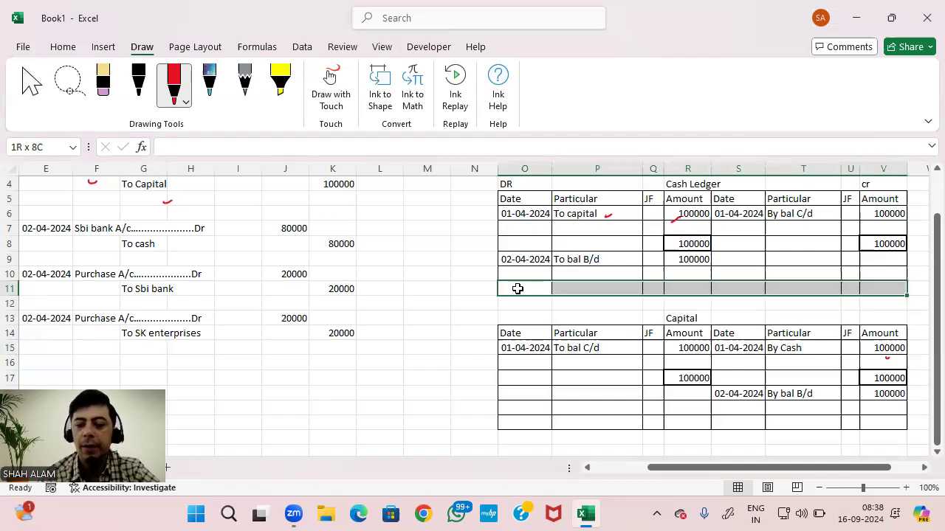
{"action": "key", "text": "ctrl+plus"}
{"action": "key", "text": "Down"}
{"action": "key", "text": "Return"}
{"action": "left_click_drag", "start_coordinate": [568, 283], "coordinate": [427, 274]}
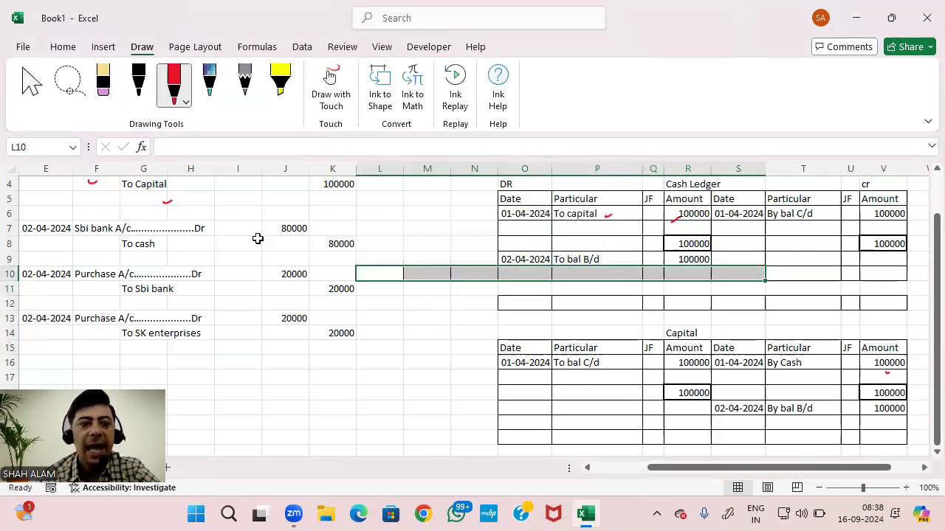
Post the bank deposit's cash credit by entering 80000 as the Cash ledger's credit amount in cell V9
{"action": "left_click", "coordinate": [153, 243]}
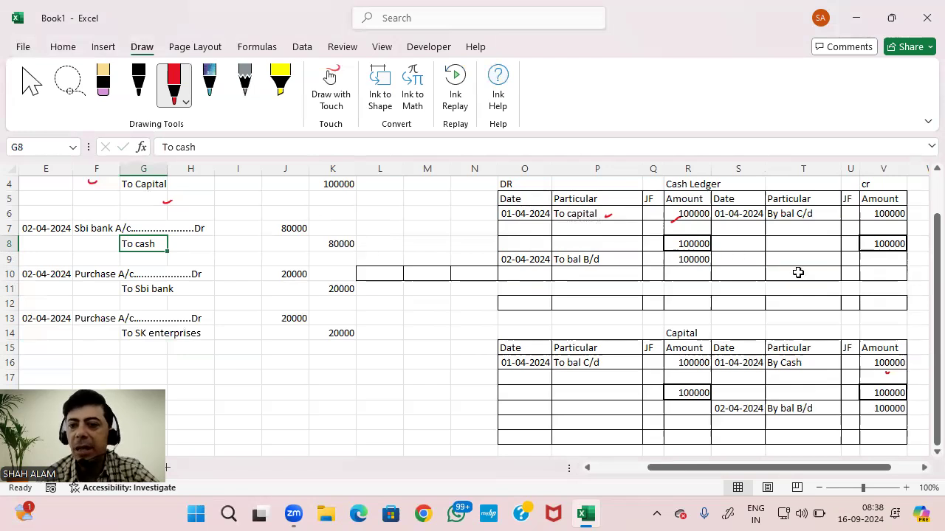
{"action": "left_click", "coordinate": [876, 258]}
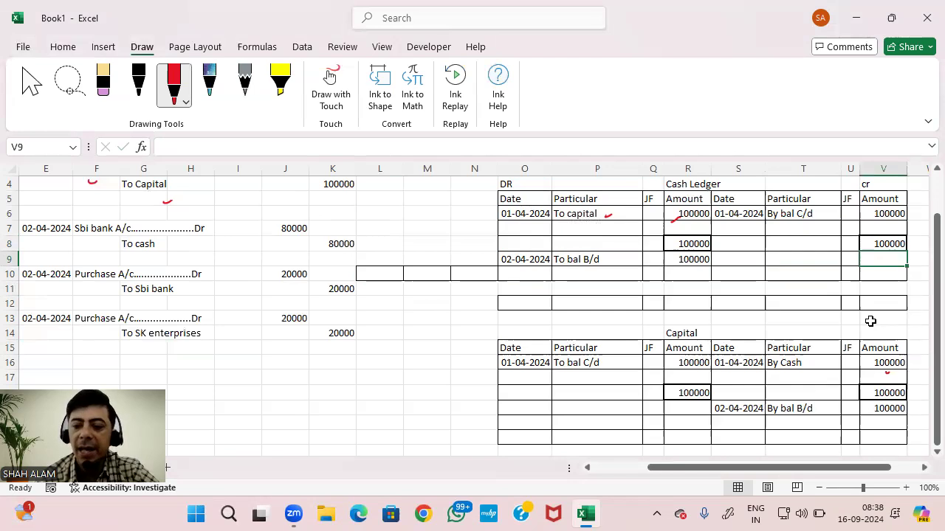
{"action": "type", "text": "80000"}
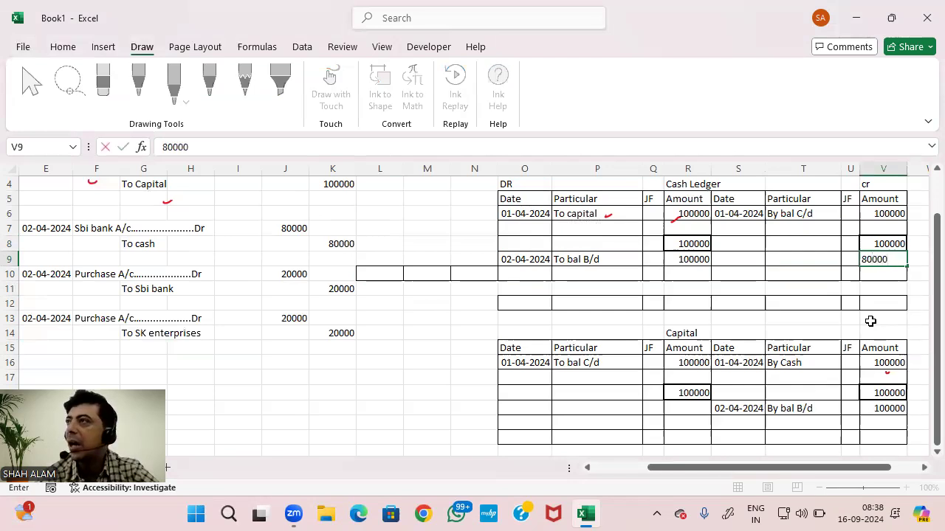
{"action": "key", "text": "Return"}
Enter "By Bank" as the Cash ledger's credit particular in cell T9
{"action": "key", "text": "Left"}
{"action": "key", "text": "Left"}
{"action": "key", "text": "Up"}
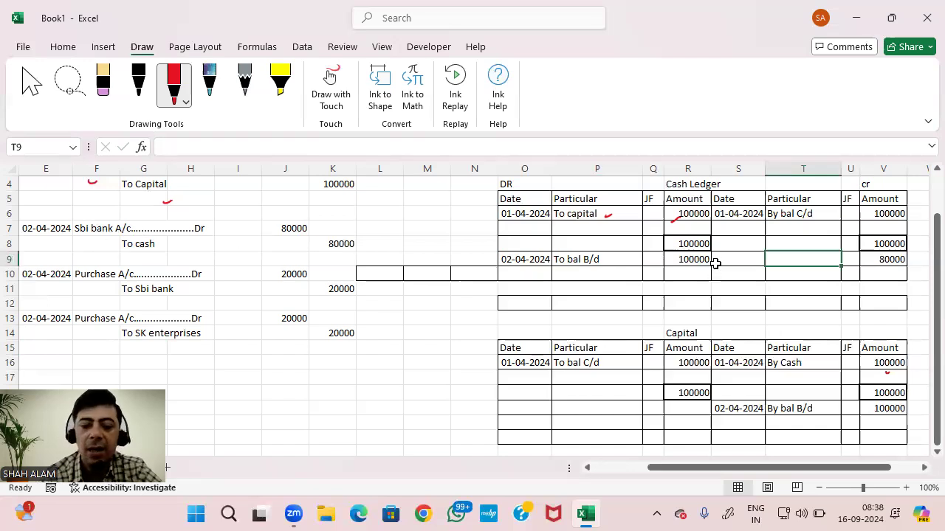
{"action": "type", "text": "To ba"}
{"action": "key", "text": "BackSpace"}
{"action": "key", "text": "BackSpace"}
{"action": "key", "text": "BackSpace"}
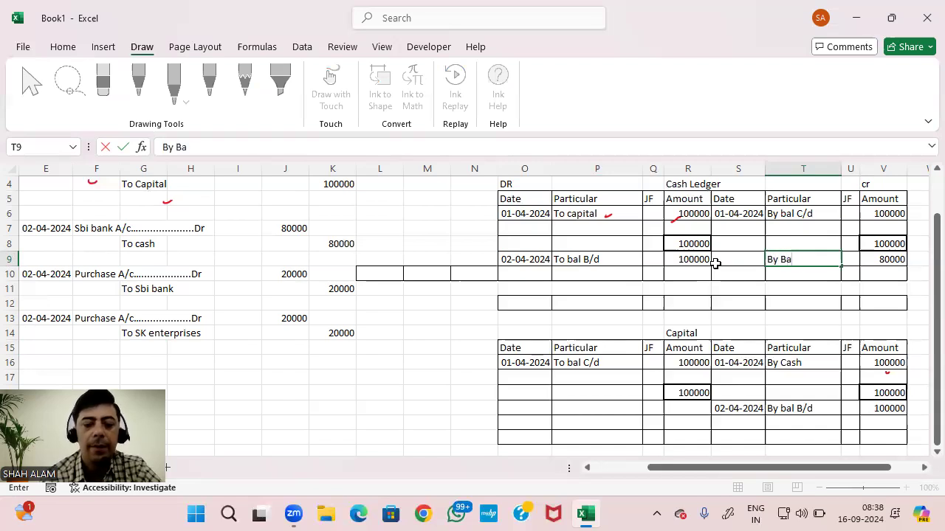
{"action": "key", "text": "Return"}
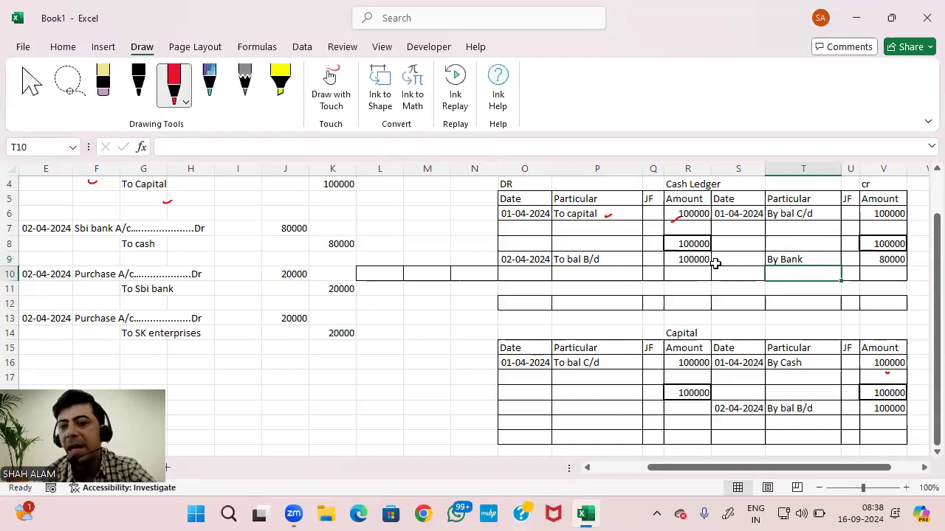
Enter the date 02-04-2024 for the "By Bank" posting in cell S9
{"action": "left_click", "coordinate": [697, 263]}
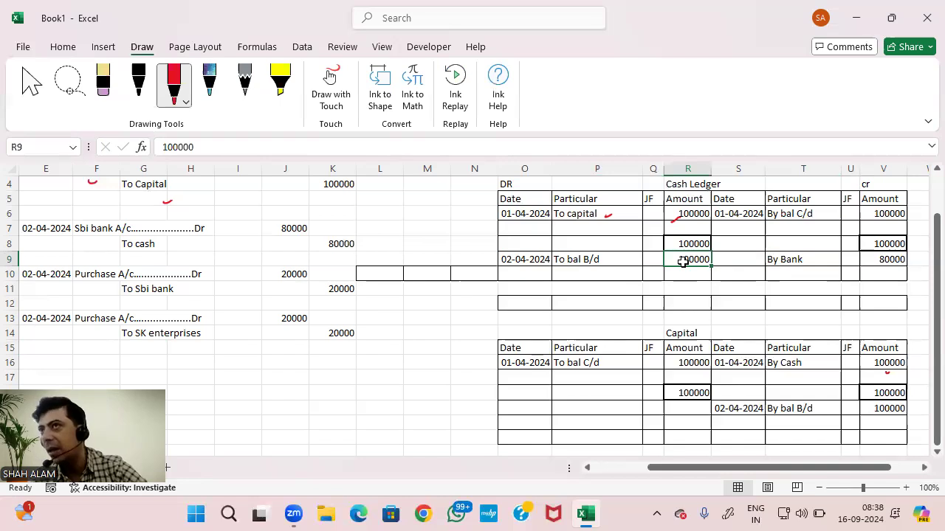
{"action": "left_click", "coordinate": [746, 261]}
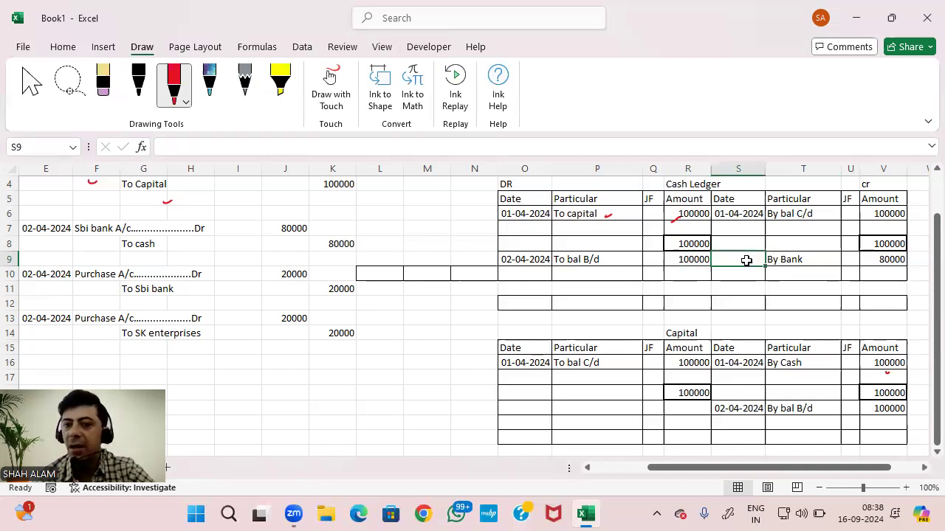
{"action": "type", "text": "2-4-20"}
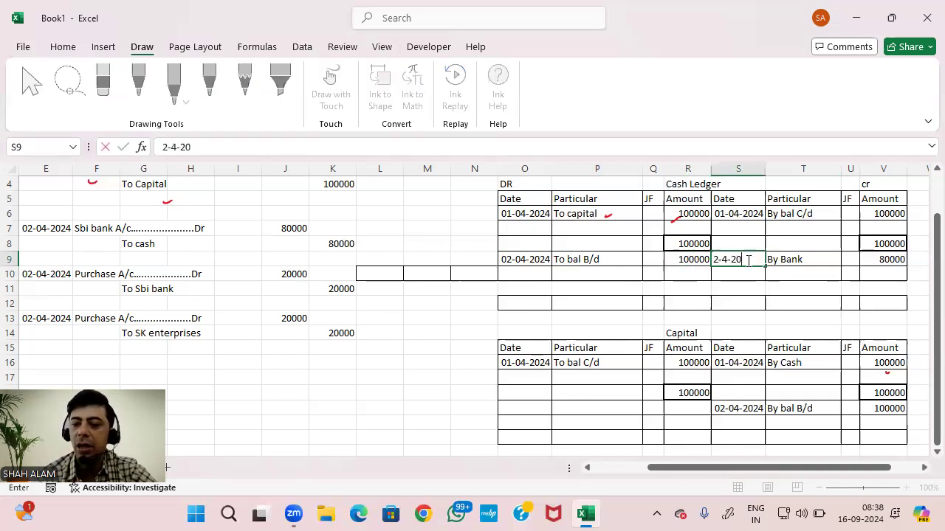
{"action": "key", "text": "Return"}
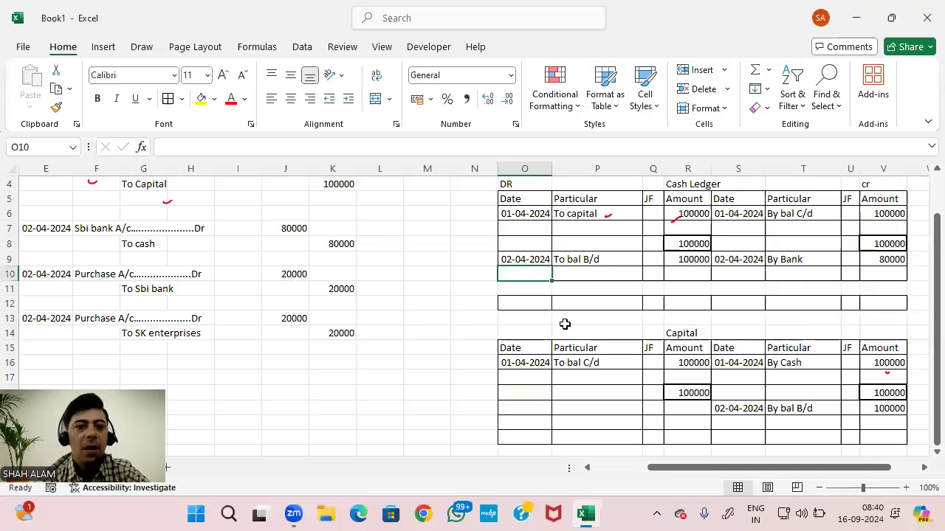
Copy the whole Capital ledger table (O14:V21) and paste it below, starting at cell O24
{"action": "left_click", "coordinate": [643, 337]}
{"action": "key", "text": "Left"}
{"action": "key", "text": "Left"}
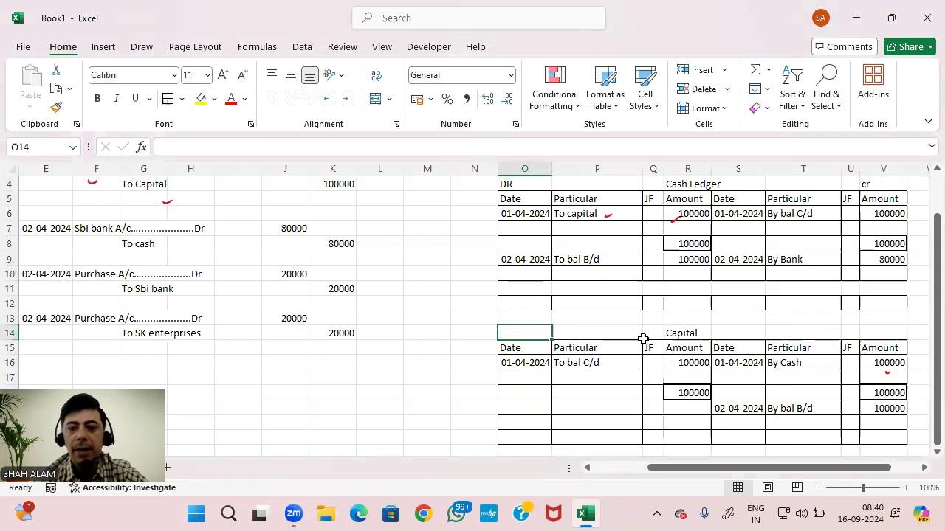
{"action": "key", "text": "shift+Right"}
{"action": "key", "text": "shift+Right"}
{"action": "key", "text": "shift+Right"}
{"action": "key", "text": "shift+Right"}
{"action": "key", "text": "shift+Right"}
{"action": "key", "text": "shift+Right"}
{"action": "key", "text": "shift+Right"}
{"action": "key", "text": "shift+Down"}
{"action": "key", "text": "shift+Down"}
{"action": "key", "text": "shift+Down"}
{"action": "key", "text": "shift+Down"}
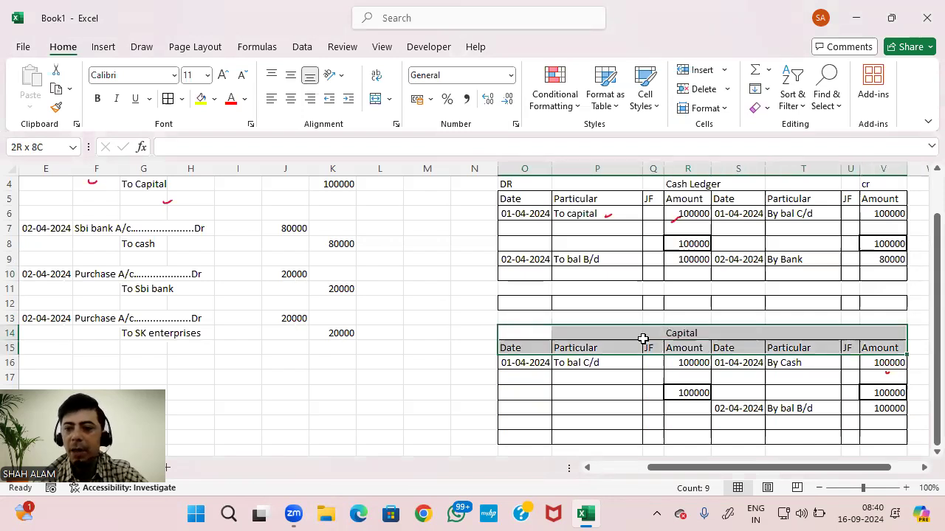
{"action": "key", "text": "shift+Down"}
{"action": "key", "text": "shift+Down"}
{"action": "key", "text": "shift+Down"}
{"action": "key", "text": "shift+Down"}
{"action": "key", "text": "shift+Up"}
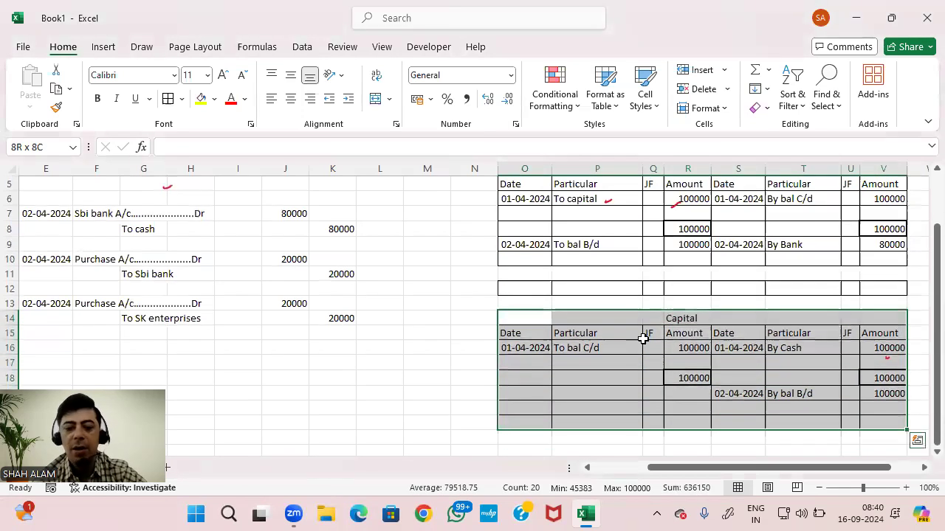
{"action": "key", "text": "ctrl+c"}
{"action": "key", "text": "Down"}
{"action": "key", "text": "Down"}
{"action": "key", "text": "Down"}
{"action": "key", "text": "Down"}
{"action": "key", "text": "Down"}
{"action": "key", "text": "Down"}
{"action": "key", "text": "Down"}
{"action": "key", "text": "Down"}
{"action": "key", "text": "Down"}
{"action": "key", "text": "Down"}
{"action": "key", "text": "Down"}
{"action": "key", "text": "Down"}
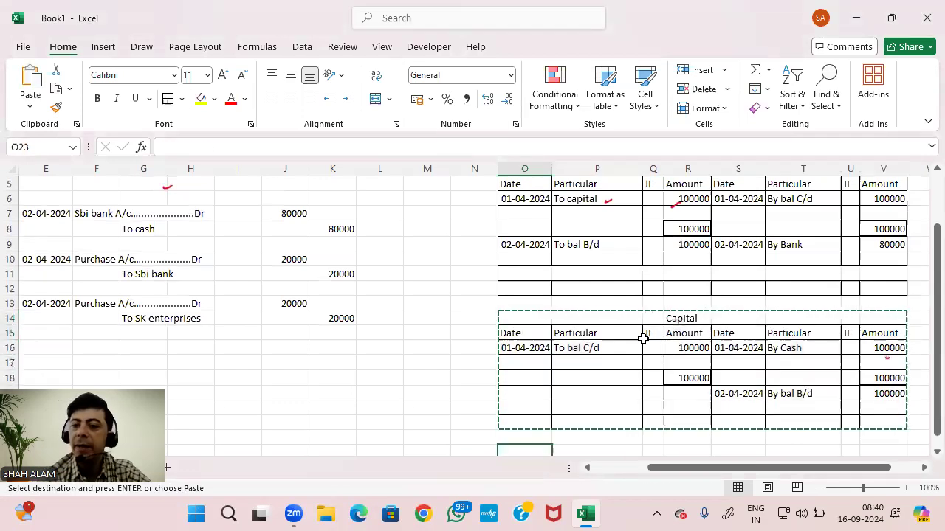
{"action": "key", "text": "Down"}
{"action": "key", "text": "Up"}
{"action": "key", "text": "Up"}
{"action": "key", "text": "Up"}
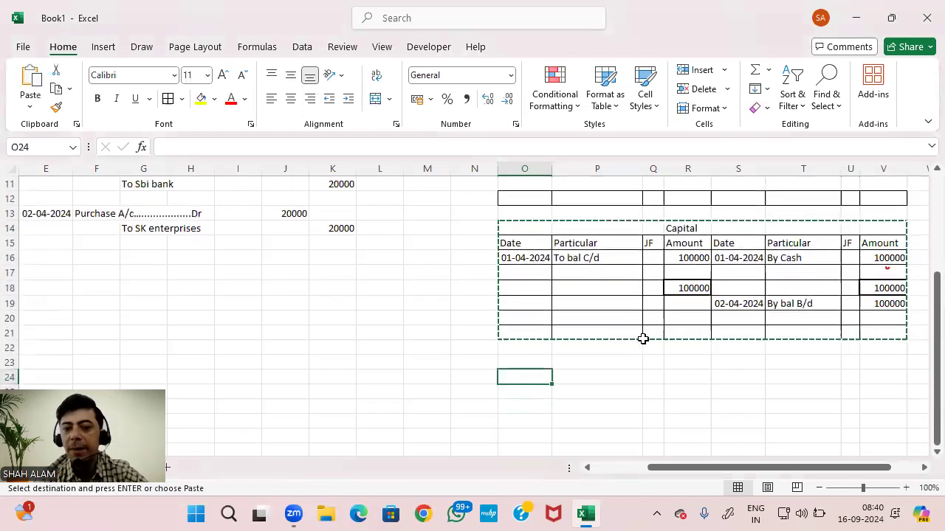
{"action": "key", "text": "ctrl+v"}
Retitle the copied ledger in cell R24 as "Purchase"
{"action": "key", "text": "Down"}
{"action": "key", "text": "Down"}
{"action": "key", "text": "Up"}
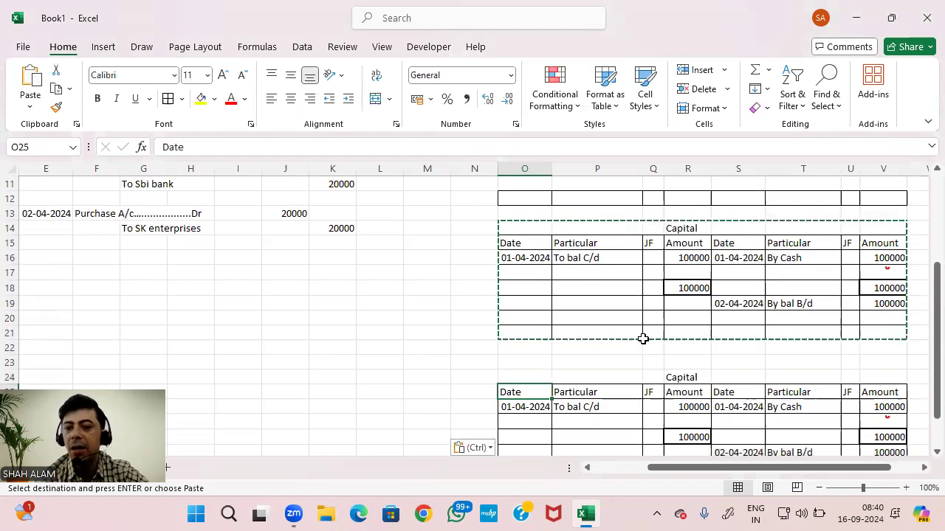
{"action": "key", "text": "Right"}
{"action": "key", "text": "Right"}
{"action": "key", "text": "Right"}
{"action": "key", "text": "Up"}
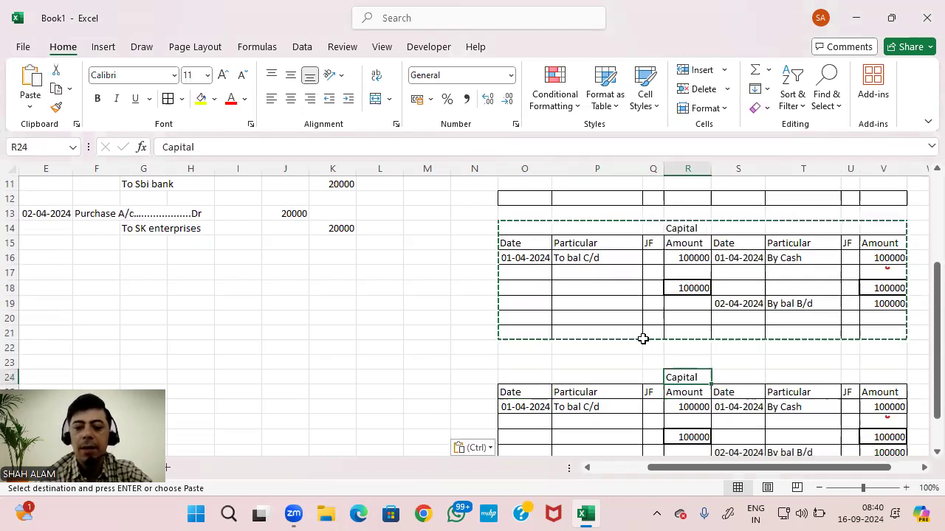
{"action": "key", "text": "ctrl+p"}
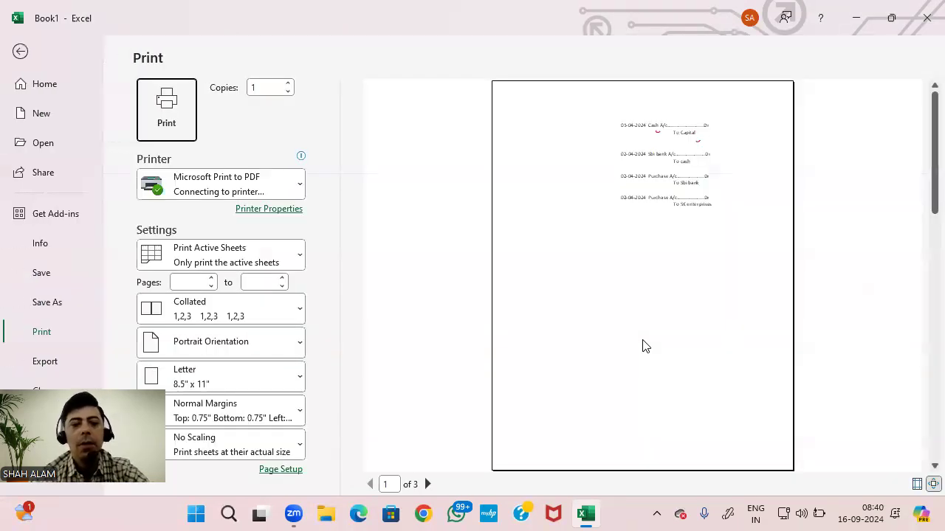
{"action": "key", "text": "Escape"}
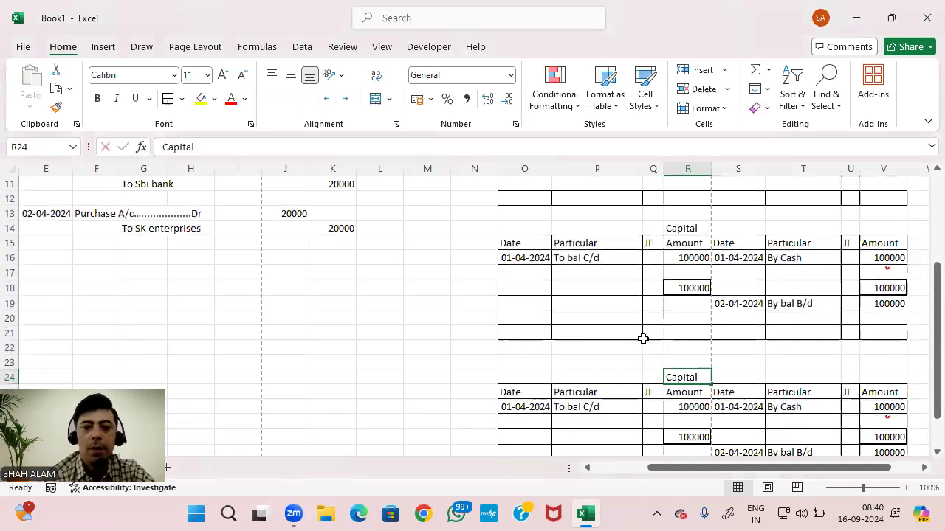
{"action": "type", "text": "Purchase"}
{"action": "key", "text": "Return"}
{"action": "key", "text": "Return"}
{"action": "key", "text": "Return"}
{"action": "key", "text": "Return"}
{"action": "key", "text": "Return"}
{"action": "key", "text": "Return"}
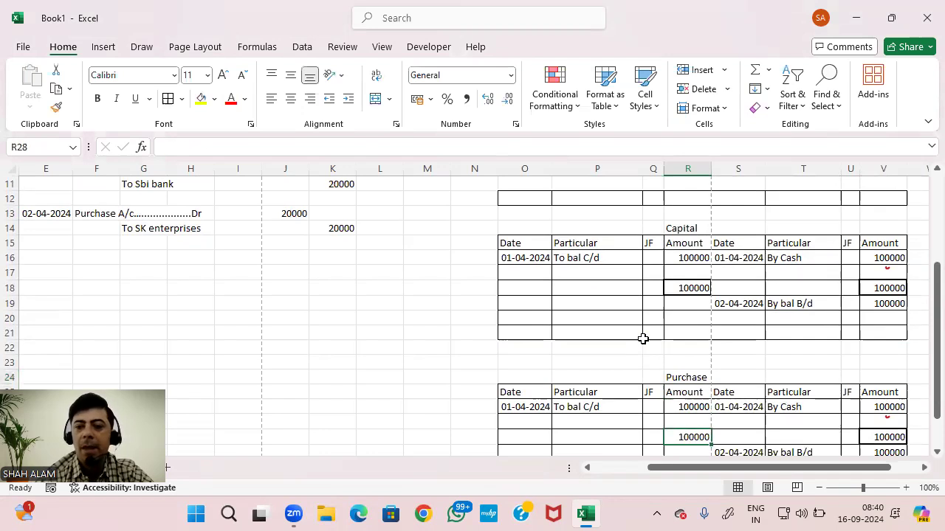
Clear the copied date, particular and amount entries from row 26 (O26:V26) of the Purchase ledger
{"action": "scroll", "coordinate": [298, 270], "scroll_direction": "up", "scroll_amount": 2}
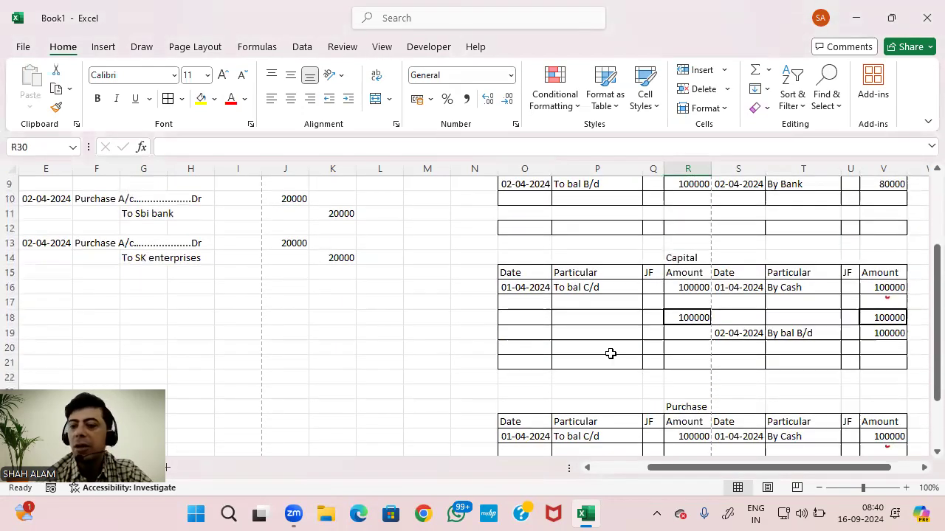
{"action": "scroll", "coordinate": [610, 353], "scroll_direction": "down", "scroll_amount": 3}
{"action": "left_click", "coordinate": [534, 333]}
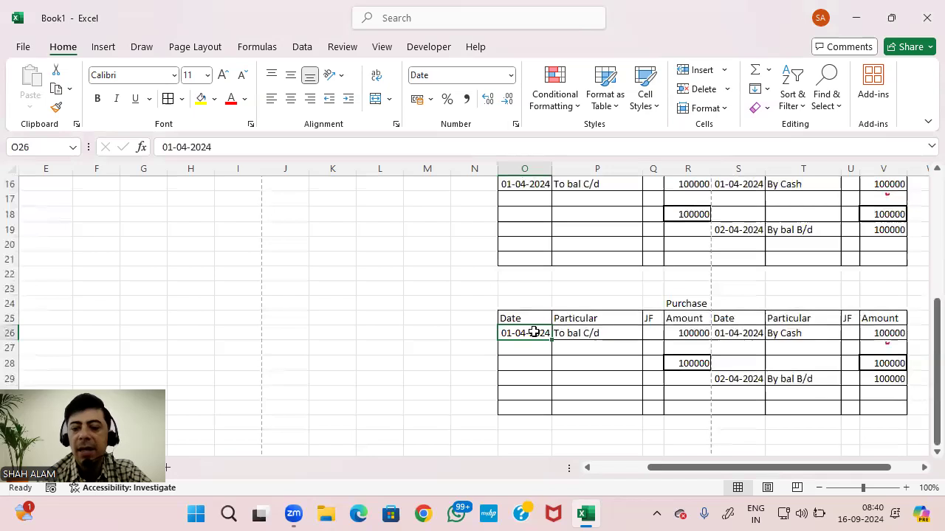
{"action": "key", "text": "shift+Right"}
{"action": "key", "text": "shift+Right"}
{"action": "key", "text": "shift+Right"}
{"action": "key", "text": "shift+Right"}
{"action": "key", "text": "shift+Right"}
{"action": "key", "text": "shift+Right"}
{"action": "key", "text": "shift+Right"}
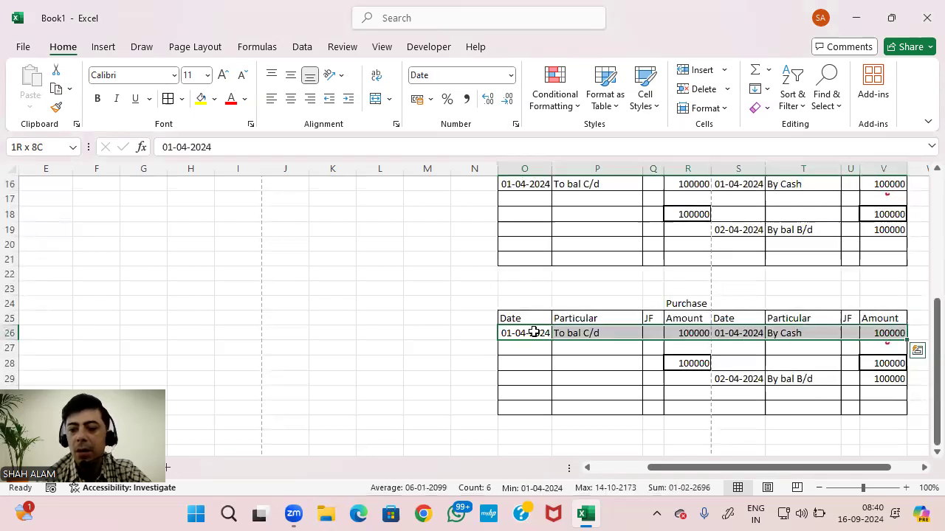
{"action": "key", "text": "Delete"}
{"action": "key", "text": "Down"}
{"action": "key", "text": "Up"}
{"action": "key", "text": "Right"}
{"action": "key", "text": "Right"}
{"action": "scroll", "coordinate": [534, 331], "scroll_direction": "up", "scroll_amount": 2}
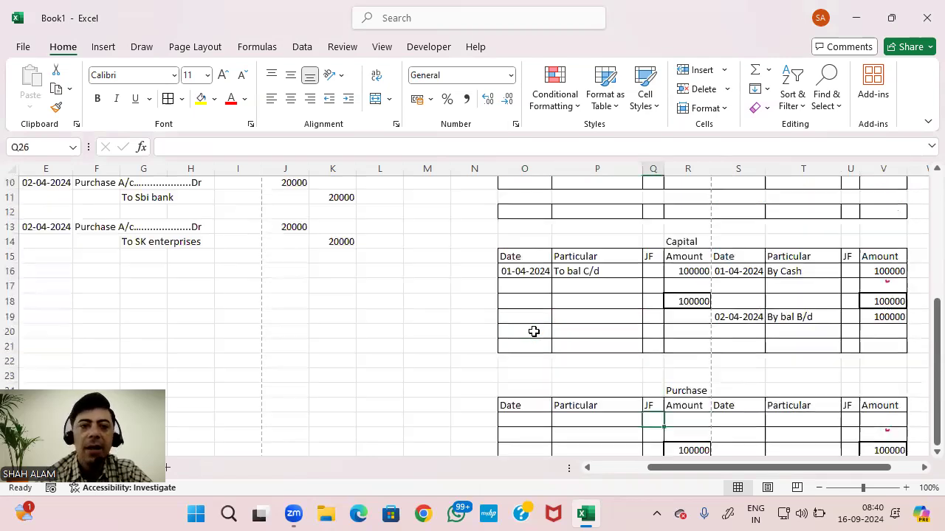
Enter the amount 20000 on the debit side of the Purchase ledger in cell R26
{"action": "scroll", "coordinate": [533, 331], "scroll_direction": "up", "scroll_amount": 1}
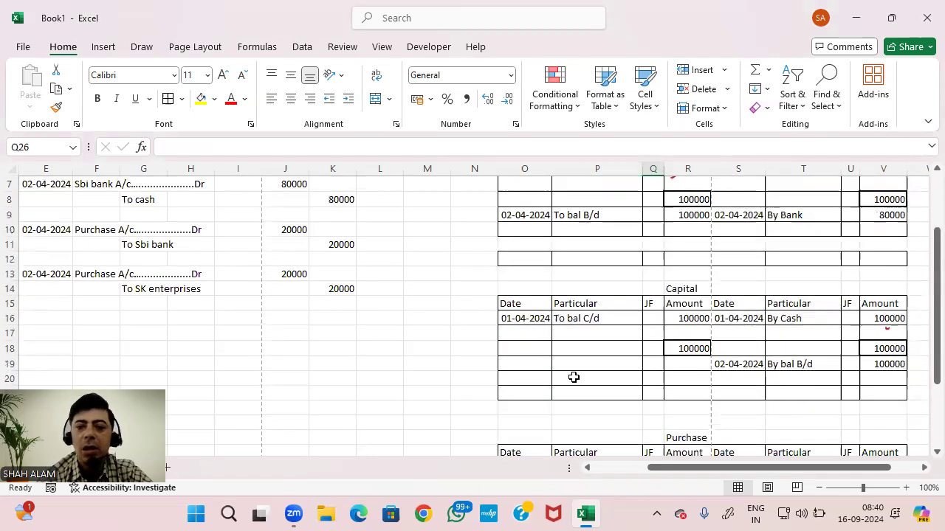
{"action": "scroll", "coordinate": [574, 378], "scroll_direction": "down", "scroll_amount": 1}
{"action": "left_click", "coordinate": [683, 406]}
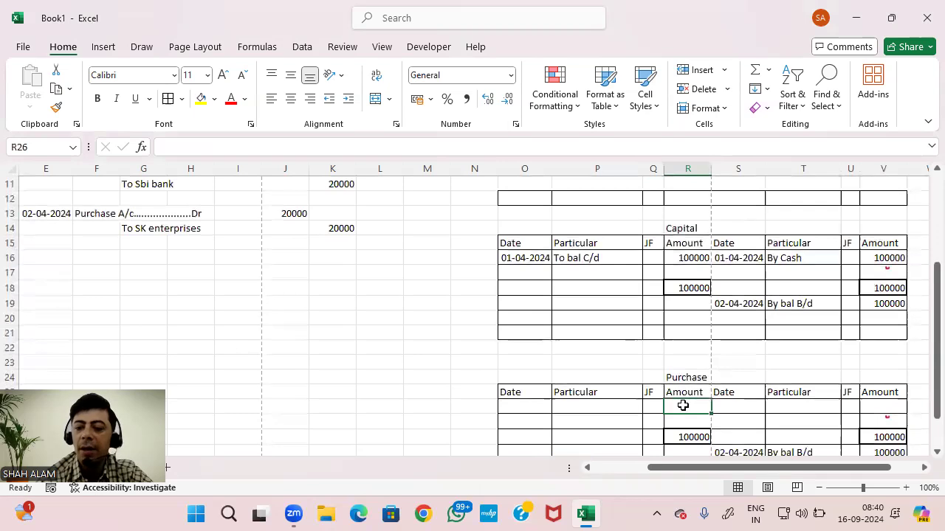
{"action": "type", "text": "20000"}
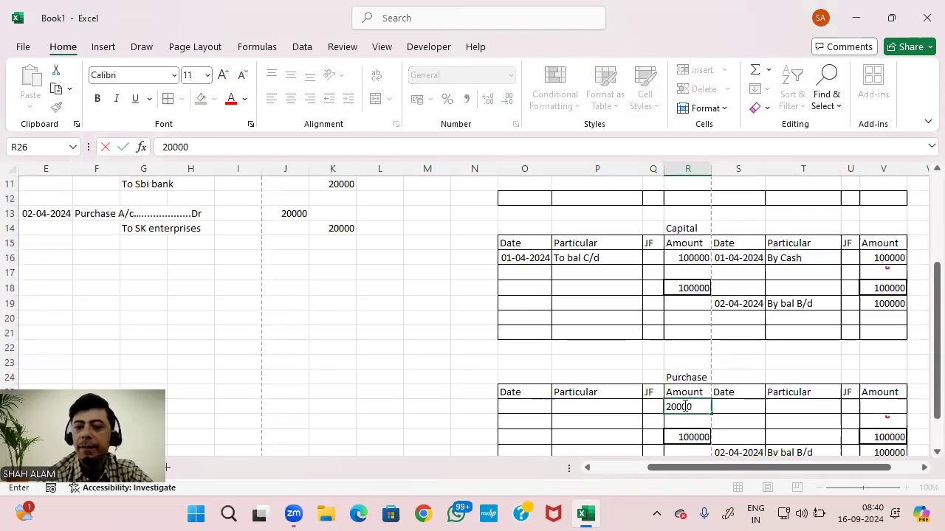
{"action": "key", "text": "Return"}
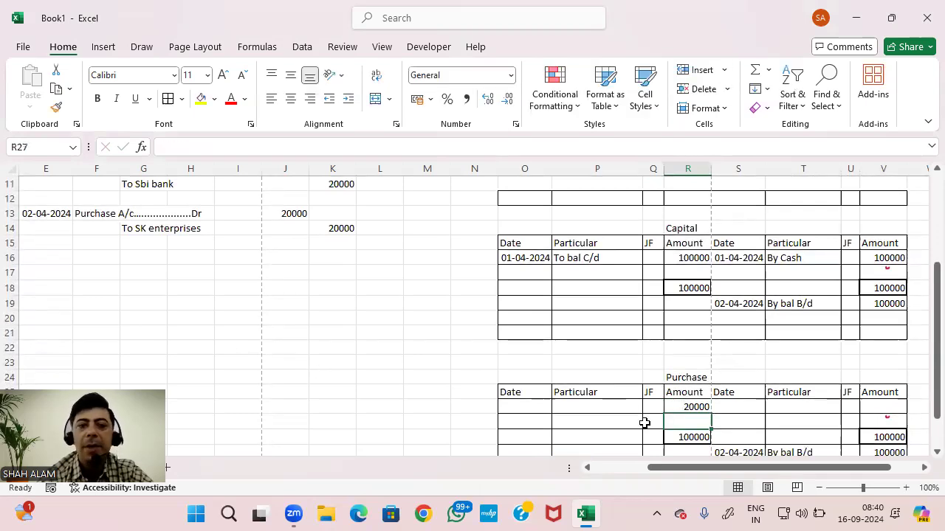
Enter "To sbi bank" as the debit-side particular in cell P26 of the Purchase ledger
{"action": "scroll", "coordinate": [293, 322], "scroll_direction": "up", "scroll_amount": 2}
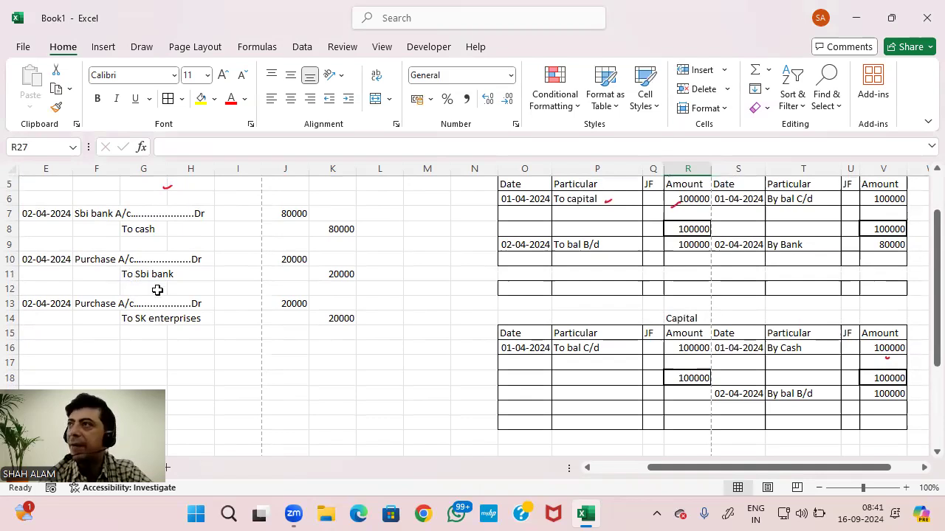
{"action": "scroll", "coordinate": [337, 338], "scroll_direction": "down", "scroll_amount": 2}
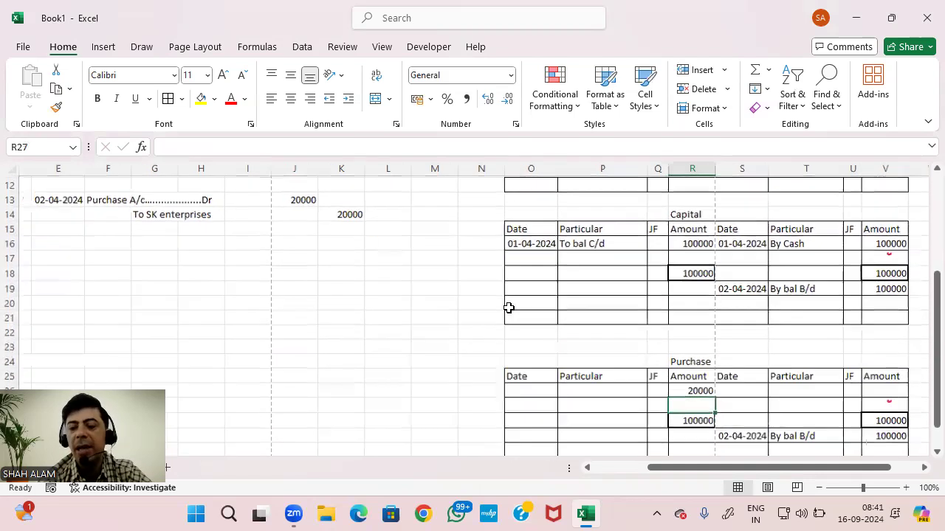
{"action": "scroll", "coordinate": [509, 308], "scroll_direction": "down", "scroll_amount": 2}
{"action": "left_click", "coordinate": [588, 321]}
{"action": "type", "text": "To sbi"}
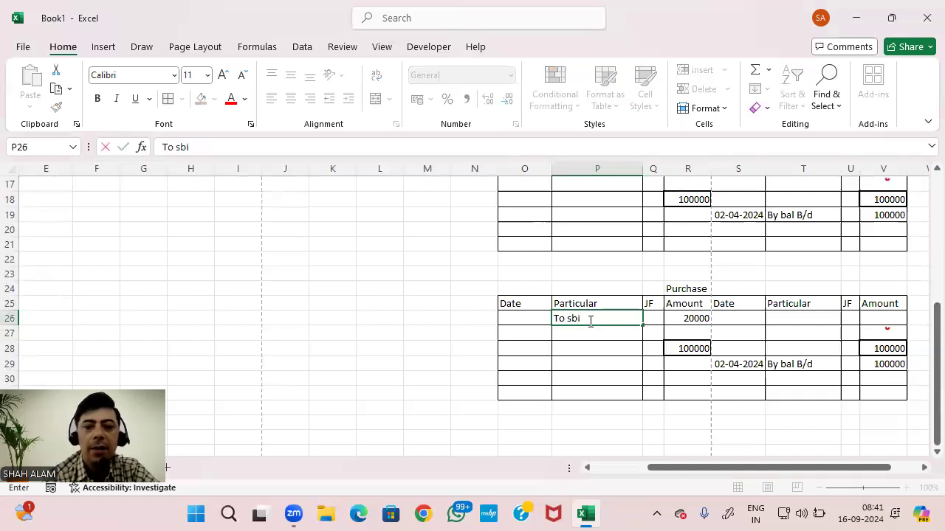
{"action": "type", "text": " bank"}
{"action": "key", "text": "Return"}
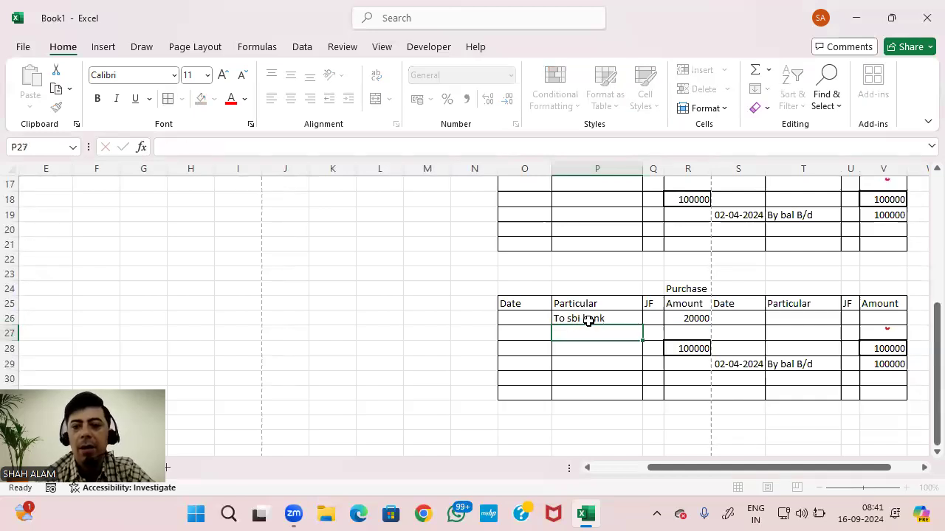
Enter the date 02-04-2024 for the "To sbi bank" posting in cell O26
{"action": "key", "text": "Up"}
{"action": "key", "text": "Left"}
{"action": "type", "text": "2"}
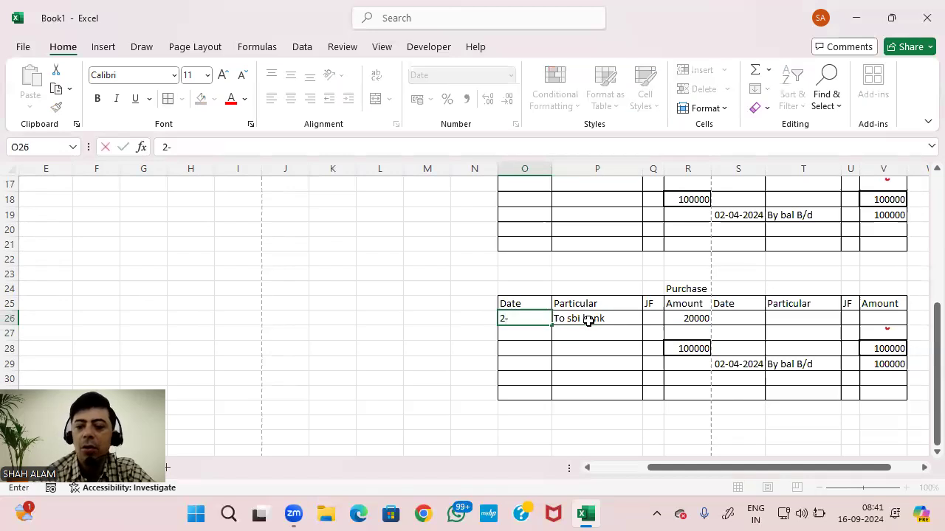
{"action": "type", "text": "-4-2024"}
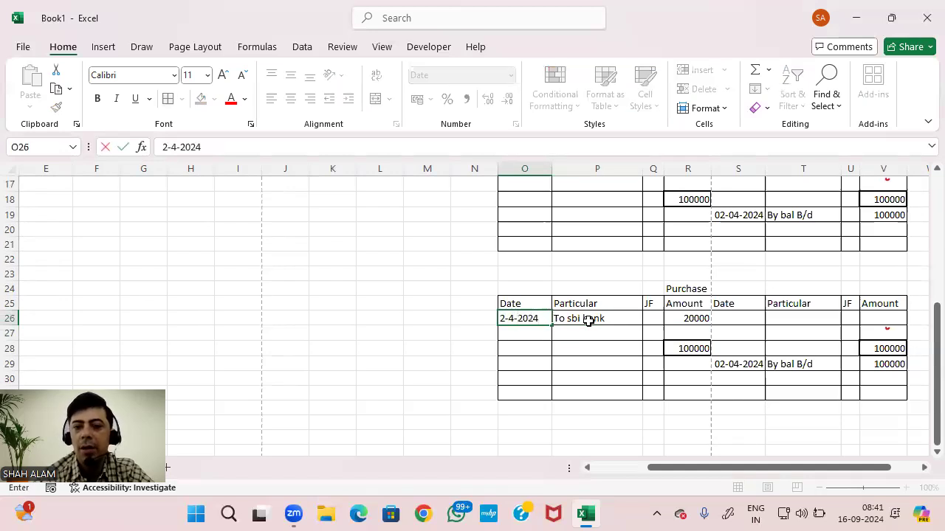
{"action": "key", "text": "Return"}
{"action": "key", "text": "Up"}
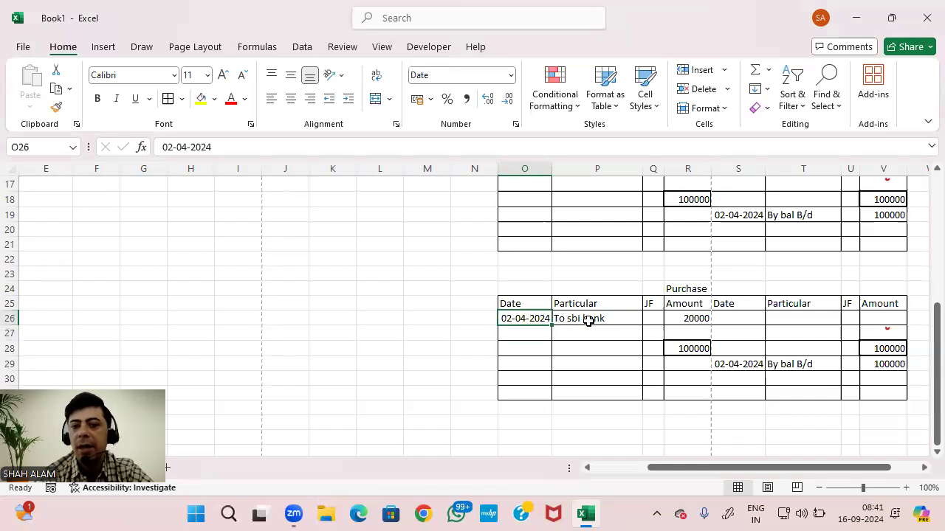
{"action": "key", "text": "Right"}
{"action": "key", "text": "Right"}
{"action": "key", "text": "Right"}
{"action": "key", "text": "Right"}
Set both the debit (J13) and credit (K14) amounts of the SK enterprises purchase journal entry to 10000
{"action": "scroll", "coordinate": [386, 281], "scroll_direction": "up", "scroll_amount": 4}
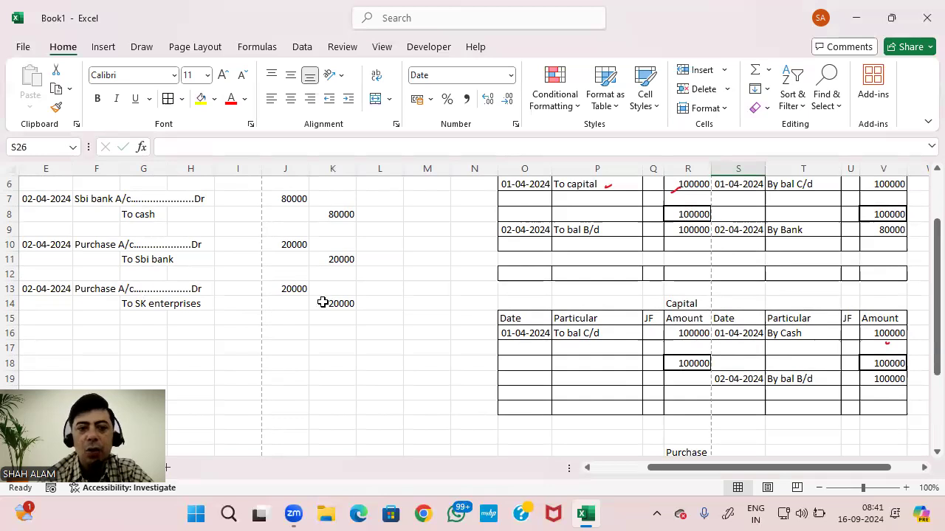
{"action": "left_click", "coordinate": [297, 292]}
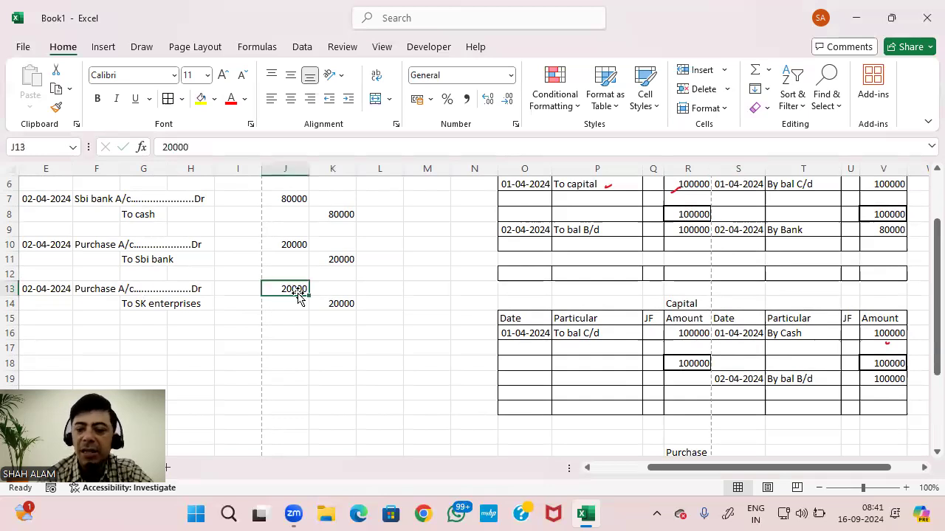
{"action": "type", "text": "10000"}
{"action": "key", "text": "Return"}
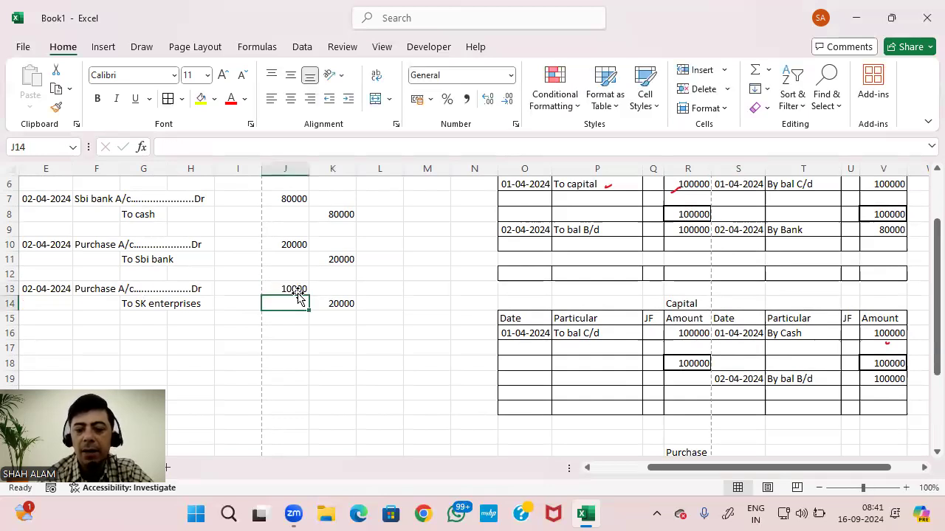
{"action": "key", "text": "Up"}
{"action": "key", "text": "Right"}
{"action": "key", "text": "Down"}
{"action": "type", "text": "1000"}
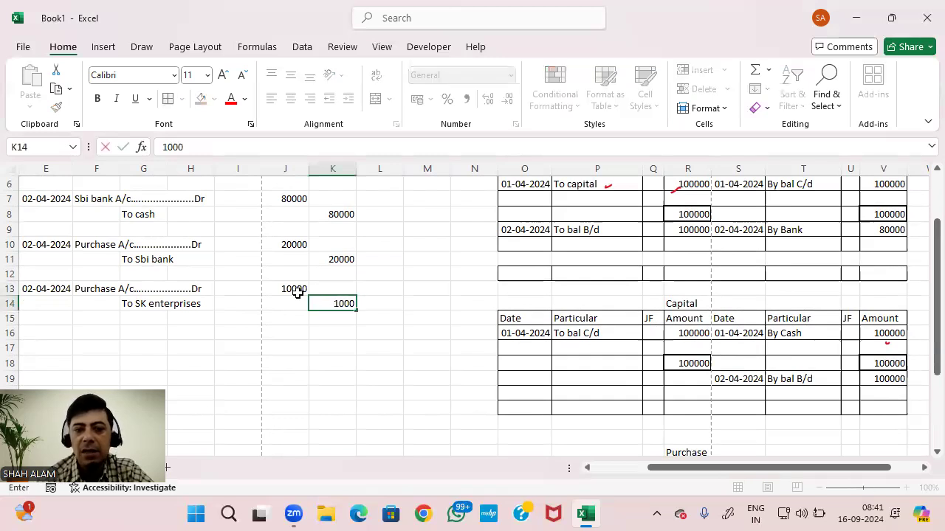
{"action": "type", "text": "0"}
{"action": "key", "text": "Return"}
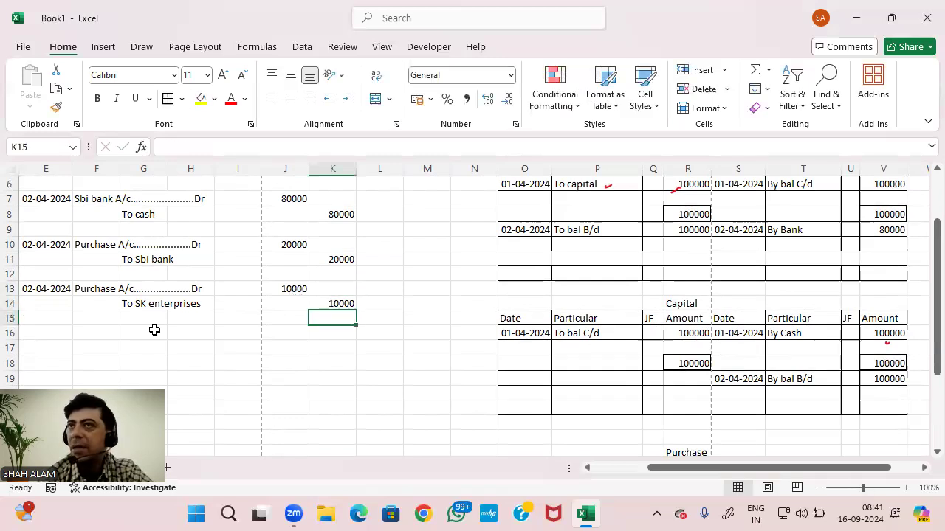
Fill the date and particular from row 26 of the Purchase ledger down into row 27 (O26:P27)
{"action": "scroll", "coordinate": [154, 330], "scroll_direction": "down", "scroll_amount": 3}
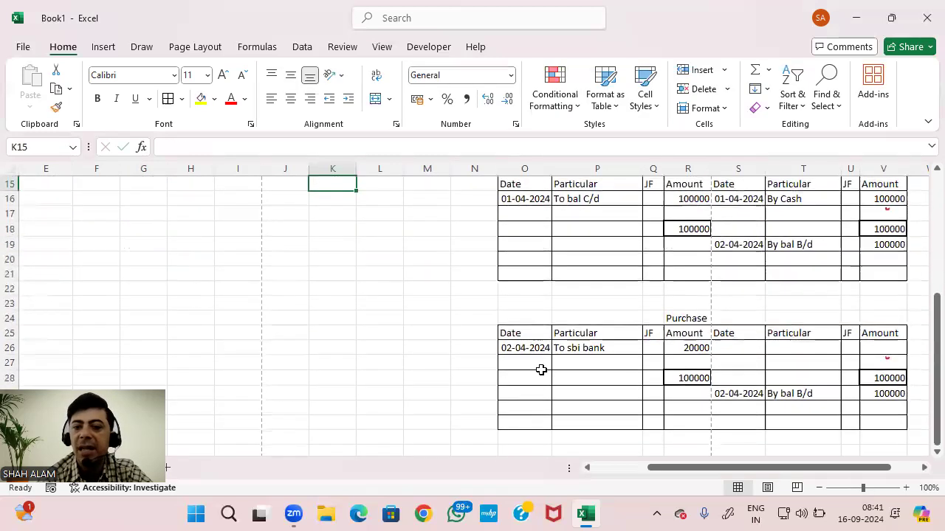
{"action": "left_click", "coordinate": [531, 364]}
{"action": "key", "text": "Up"}
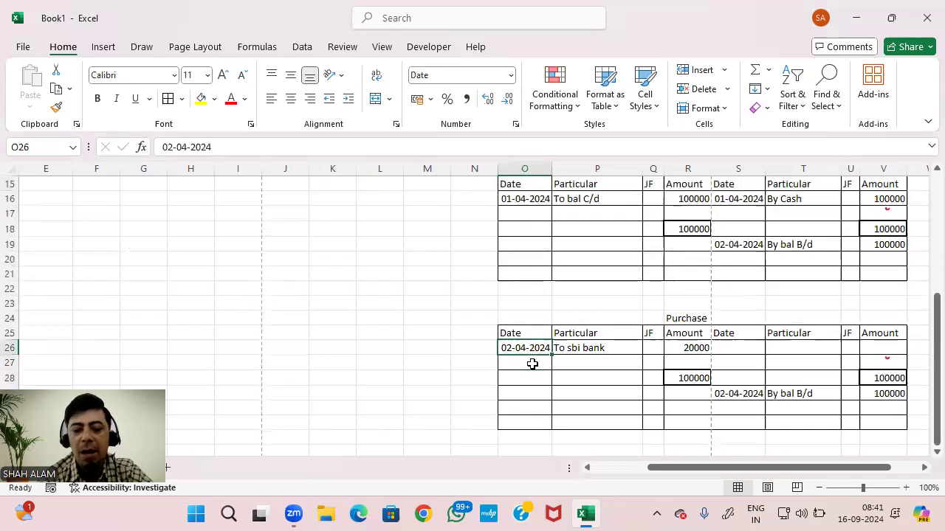
{"action": "key", "text": "shift+Down"}
{"action": "key", "text": "shift+Right"}
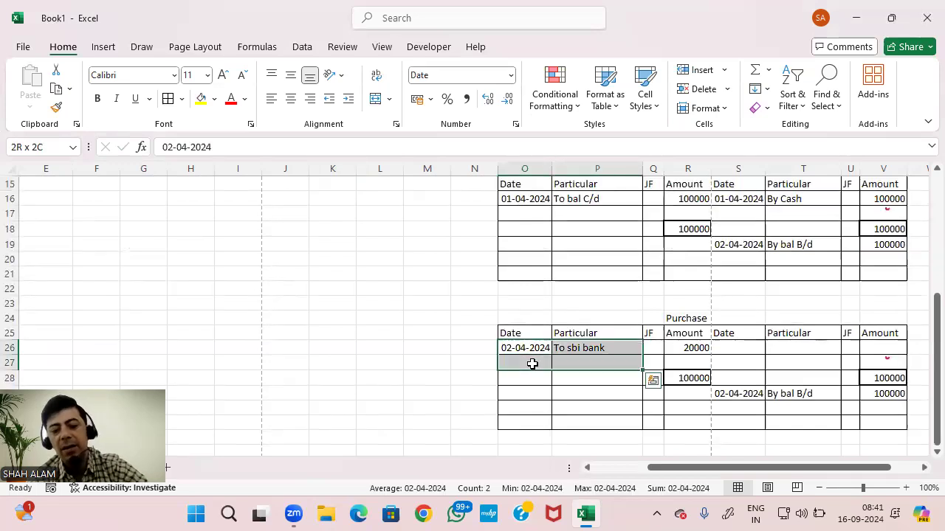
{"action": "key", "text": "ctrl+d"}
{"action": "key", "text": "Down"}
{"action": "key", "text": "Up"}
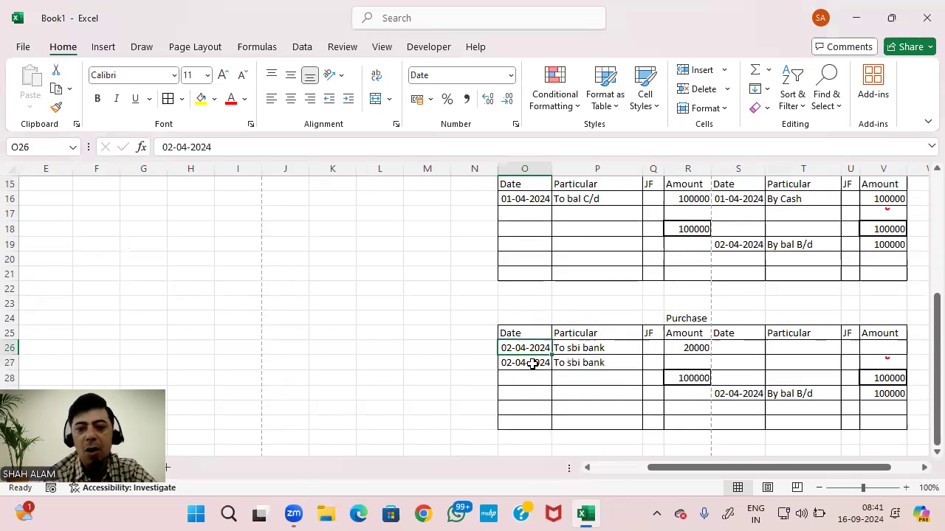
Change the copied particular in cell P27 of the Purchase ledger to "To SK enterprises"
{"action": "key", "text": "Right"}
{"action": "key", "text": "Down"}
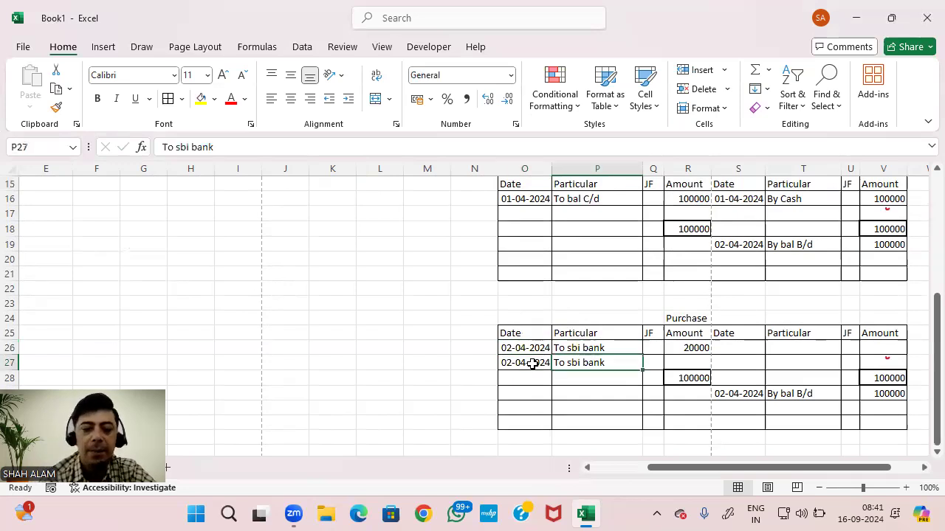
{"action": "double_click", "coordinate": [618, 361]}
{"action": "key", "text": "BackSpace"}
{"action": "key", "text": "BackSpace"}
{"action": "key", "text": "BackSpace"}
{"action": "key", "text": "BackSpace"}
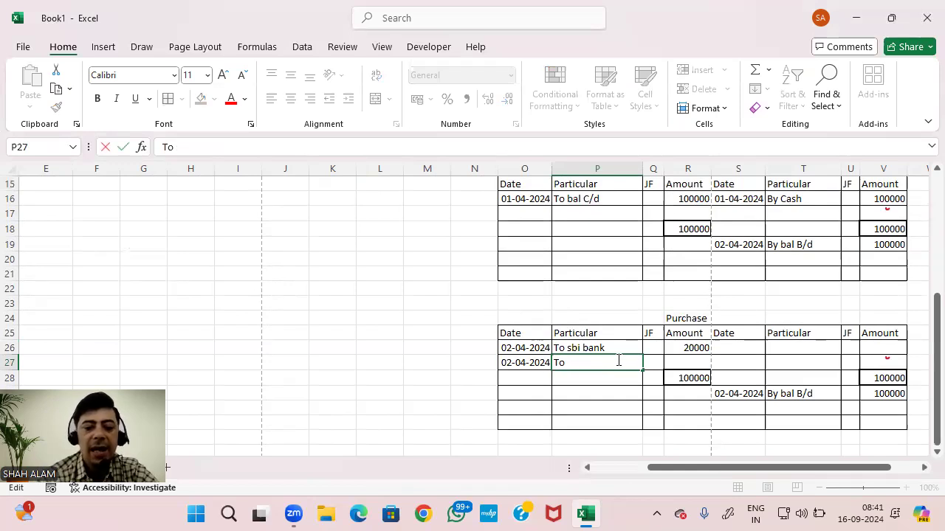
{"action": "type", "text": "SK e"}
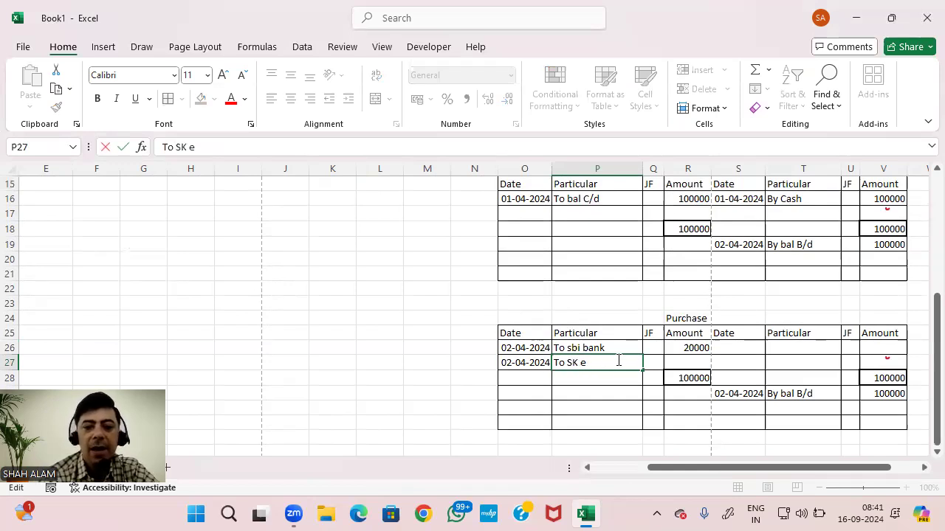
{"action": "type", "text": "te"}
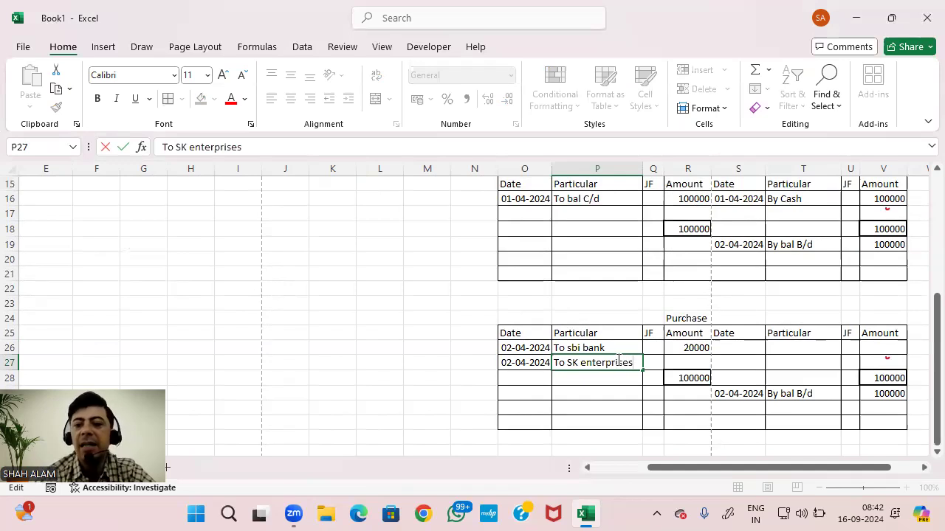
{"action": "type", "text": "rprises"}
{"action": "key", "text": "Return"}
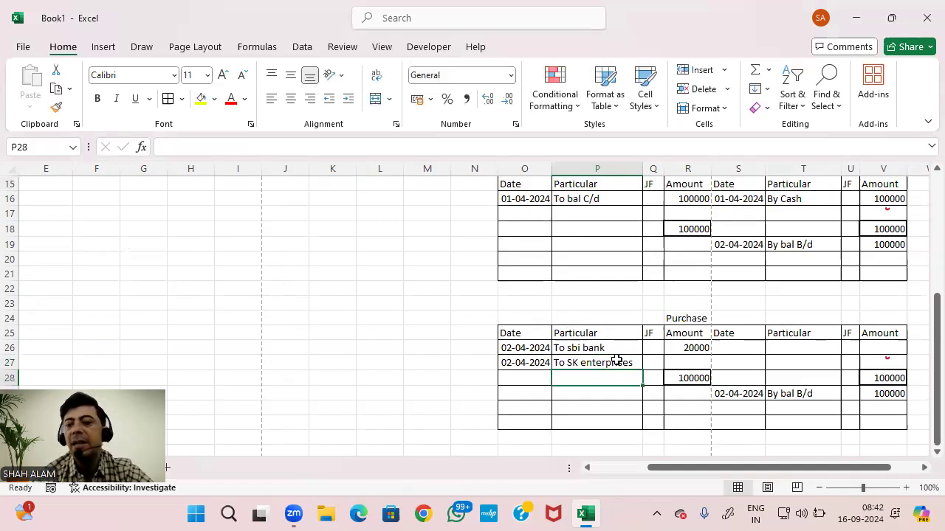
Enter the amount 10000 for the "To SK enterprises" posting in cell R27
{"action": "left_click", "coordinate": [675, 362]}
{"action": "type", "text": "1000"}
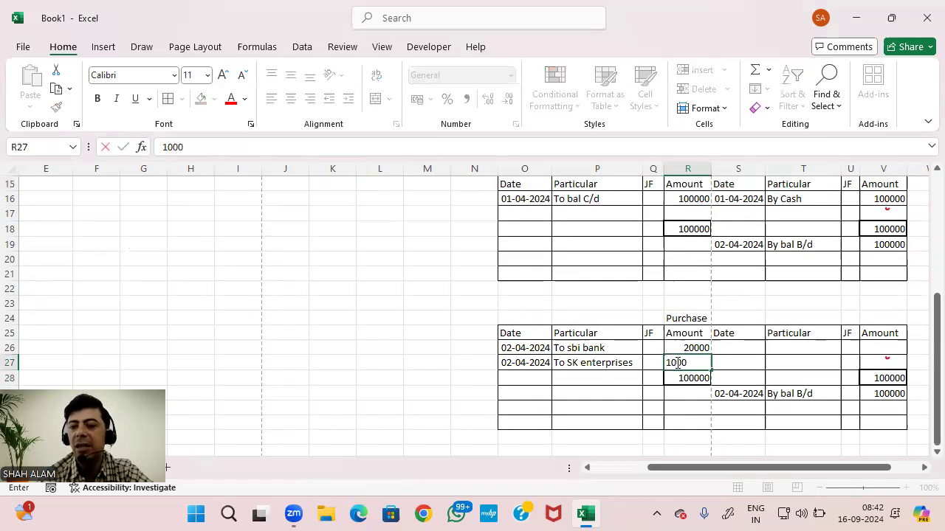
{"action": "key", "text": "Return"}
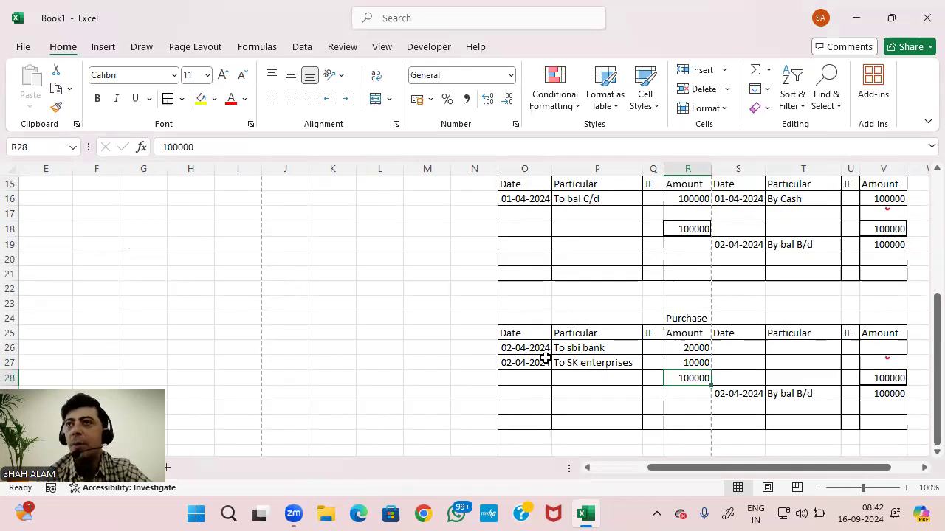
Copy the whole Purchase ledger table (O24:V31) and paste it below, starting at cell R33
{"action": "scroll", "coordinate": [545, 358], "scroll_direction": "up", "scroll_amount": 2}
{"action": "scroll", "coordinate": [545, 356], "scroll_direction": "up", "scroll_amount": 1}
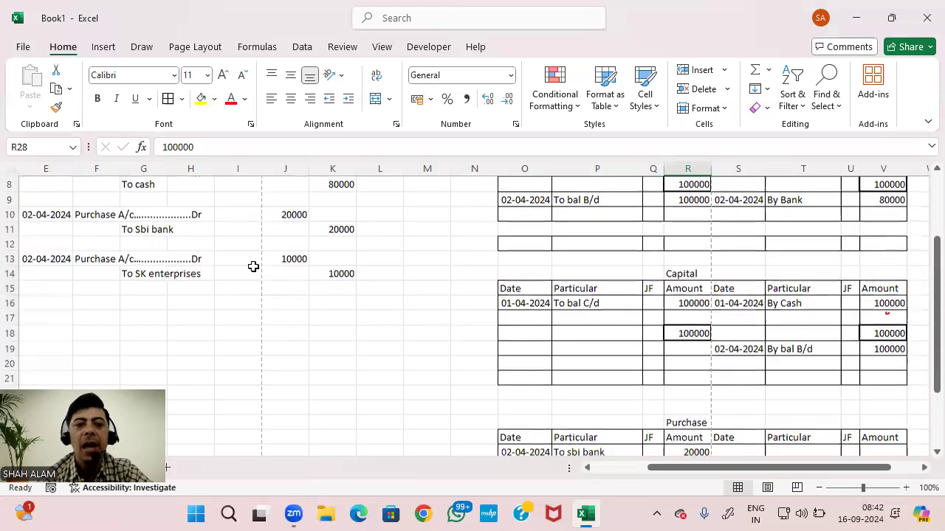
{"action": "scroll", "coordinate": [445, 311], "scroll_direction": "down", "scroll_amount": 4}
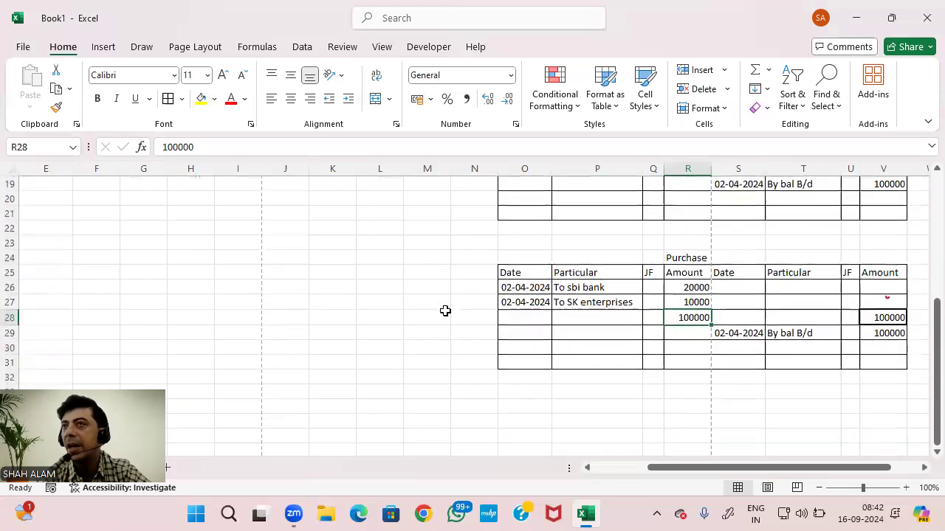
{"action": "left_click", "coordinate": [534, 272]}
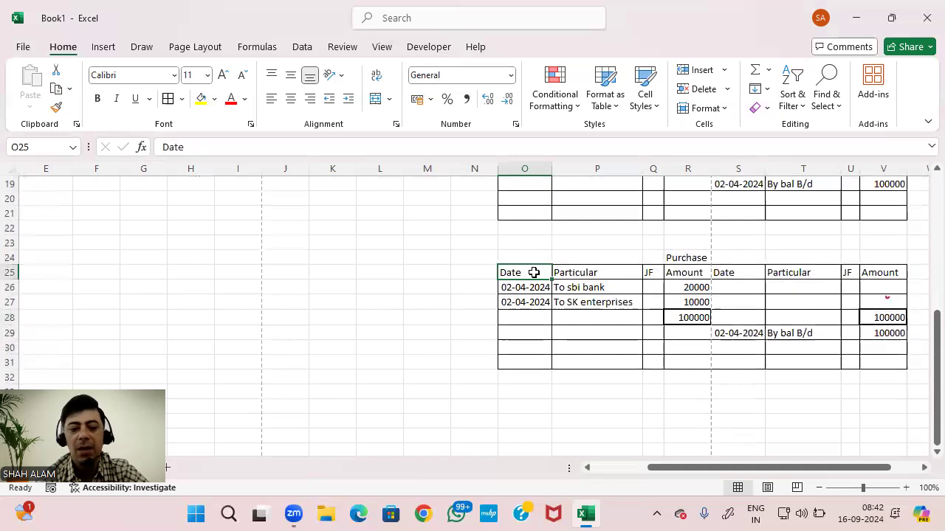
{"action": "key", "text": "shift+Right"}
{"action": "key", "text": "shift+Right"}
{"action": "key", "text": "shift+Right"}
{"action": "key", "text": "Up"}
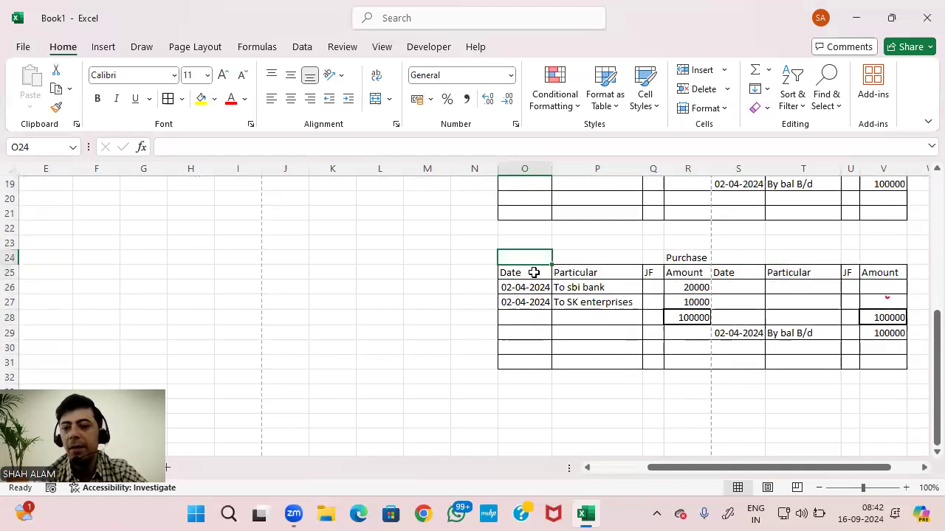
{"action": "key", "text": "shift+Right"}
{"action": "key", "text": "shift+Right"}
{"action": "key", "text": "shift+Right"}
{"action": "key", "text": "shift+Right"}
{"action": "key", "text": "shift+Right"}
{"action": "key", "text": "shift+Right"}
{"action": "key", "text": "shift+Right"}
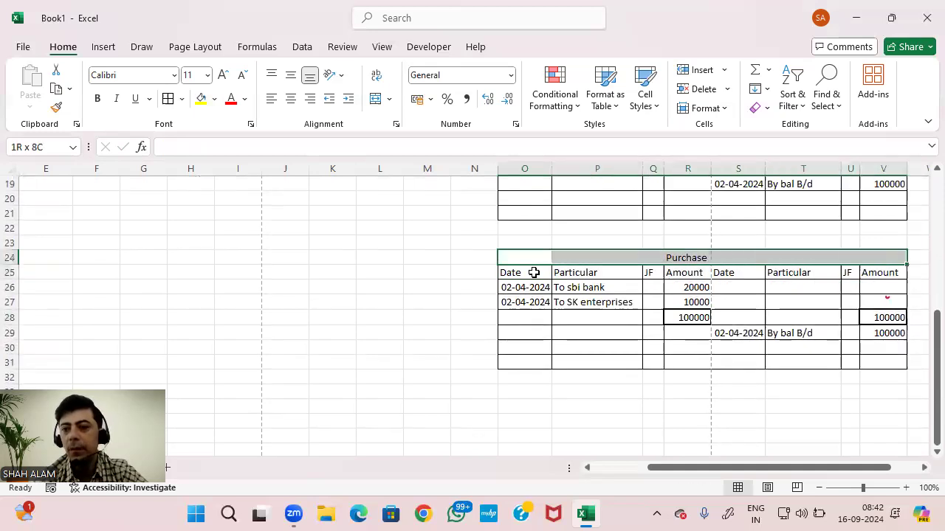
{"action": "key", "text": "shift+Down"}
{"action": "key", "text": "shift+Down"}
{"action": "key", "text": "shift+Down"}
{"action": "key", "text": "shift+Down"}
{"action": "key", "text": "shift+Down"}
{"action": "key", "text": "shift+Down"}
{"action": "key", "text": "shift+Down"}
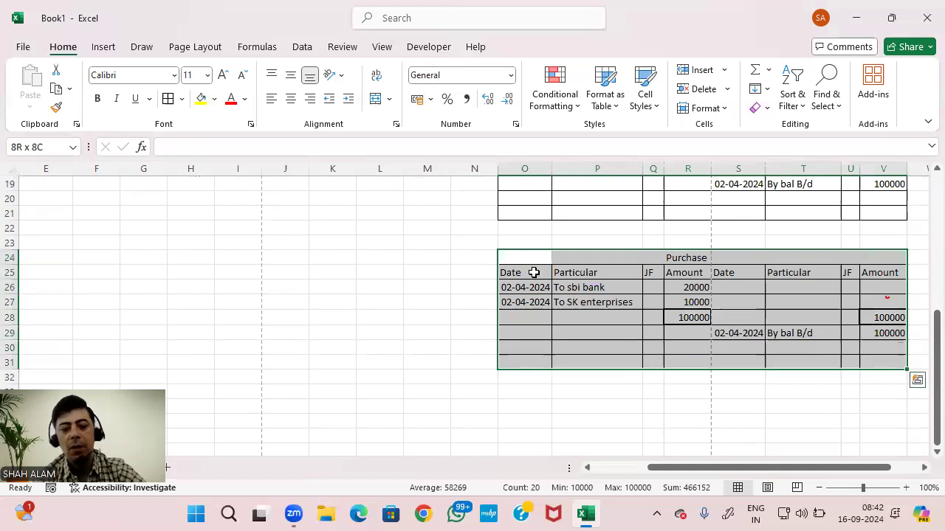
{"action": "key", "text": "ctrl+c"}
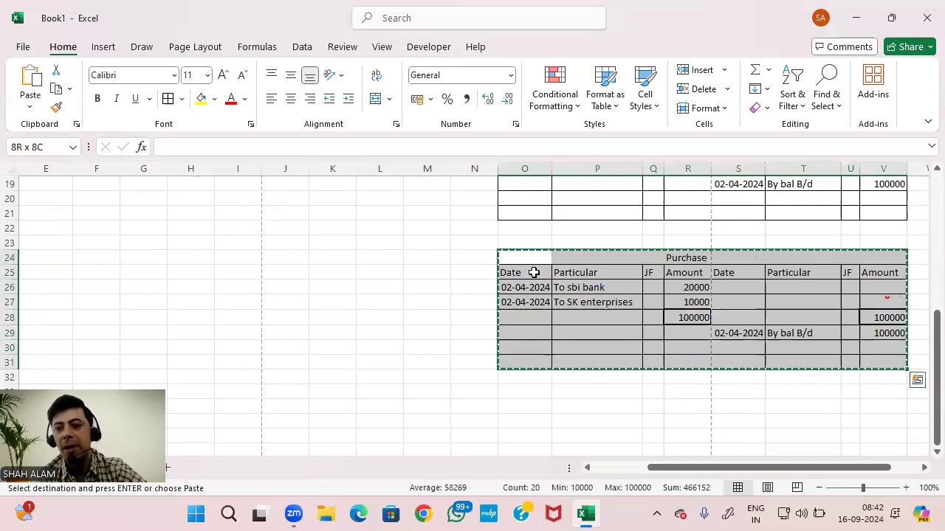
{"action": "left_click", "coordinate": [675, 389]}
{"action": "key", "text": "ctrl+v"}
{"action": "left_click", "coordinate": [721, 333]}
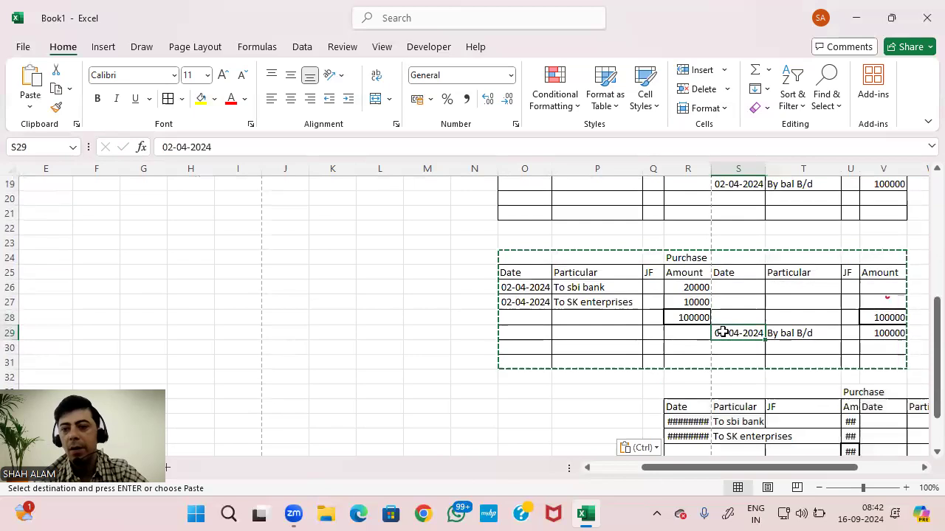
Try clearing the copied "By bal B/d" posting in S29:V29 of the Purchase ledger, and undo the clearing
{"action": "key", "text": "shift+Right"}
{"action": "key", "text": "shift+Right"}
{"action": "key", "text": "shift+Right"}
{"action": "key", "text": "Delete"}
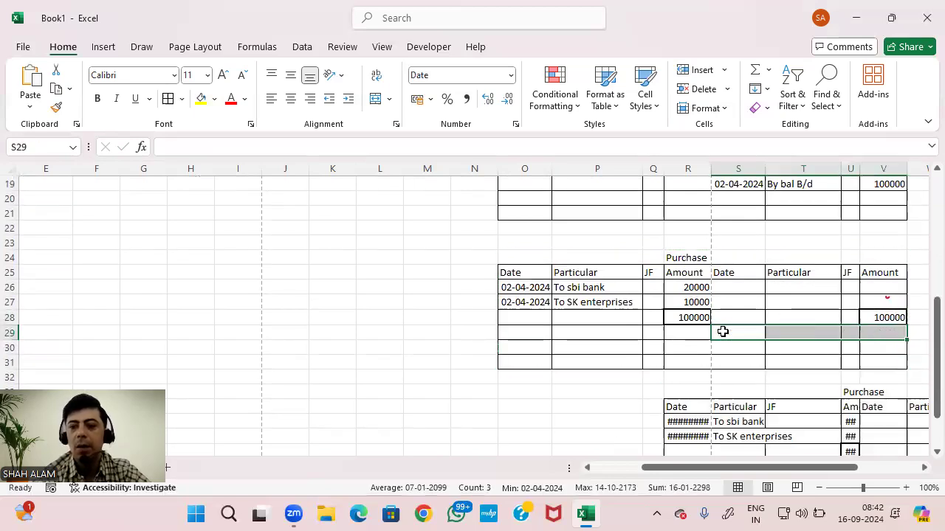
{"action": "key", "text": "ctrl+z"}
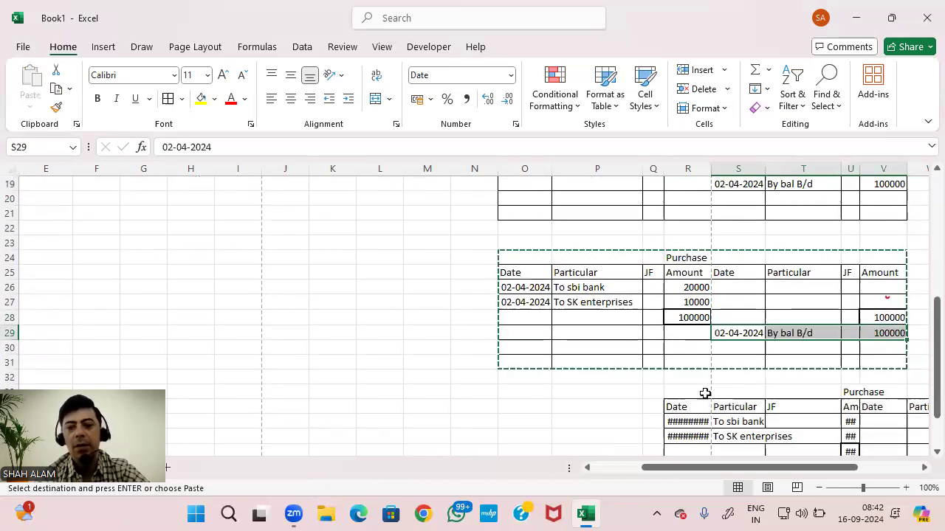
Undo the misplaced paste of the ledger table at R33 and paste the table starting at cell O33 instead
{"action": "key", "text": "ctrl+z"}
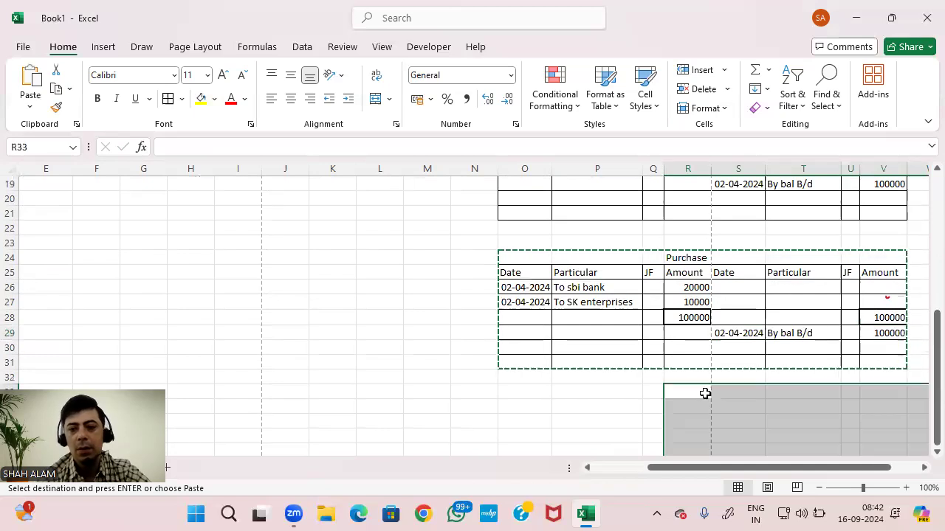
{"action": "left_click", "coordinate": [538, 392]}
{"action": "key", "text": "ctrl+v"}
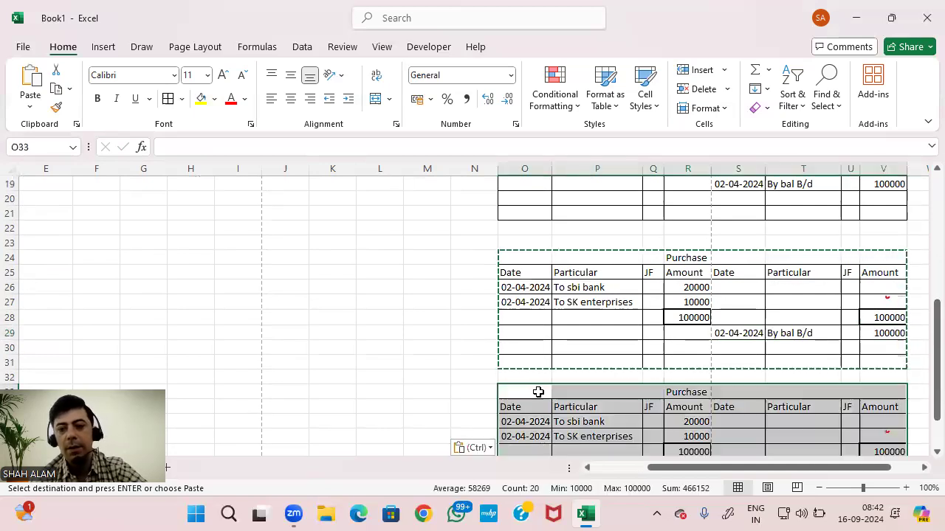
Clear the date, "By bal B/d" particular and amount from S29:V29 of the Purchase ledger
{"action": "left_click", "coordinate": [745, 324]}
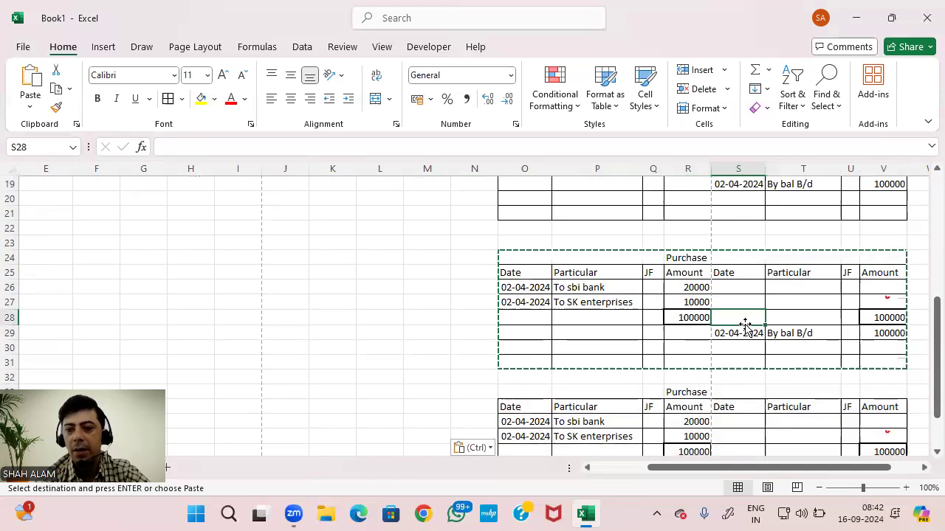
{"action": "left_click", "coordinate": [744, 327]}
{"action": "key", "text": "shift+Right"}
{"action": "key", "text": "shift+Right"}
{"action": "key", "text": "shift+Right"}
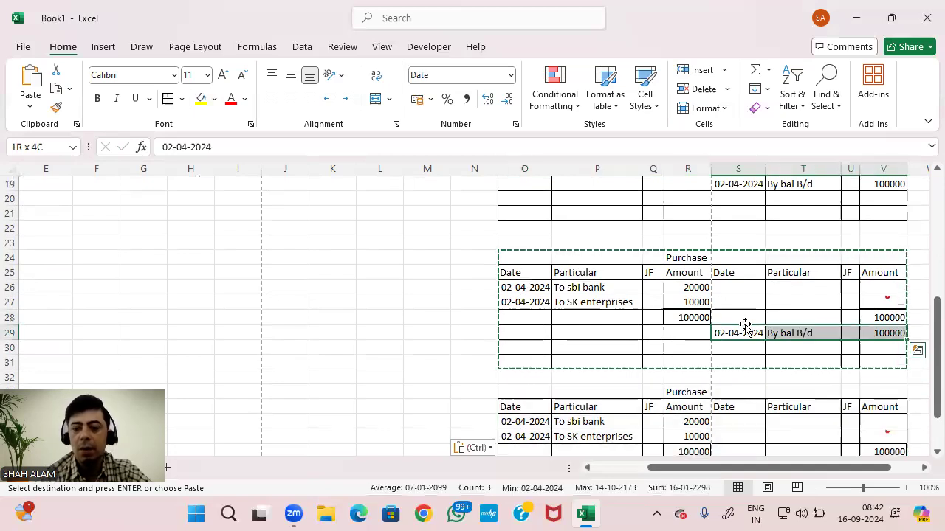
{"action": "key", "text": "Delete"}
Rename the copied ledger's heading in cell R33 to "SBI Bank"
{"action": "scroll", "coordinate": [745, 327], "scroll_direction": "down", "scroll_amount": 3}
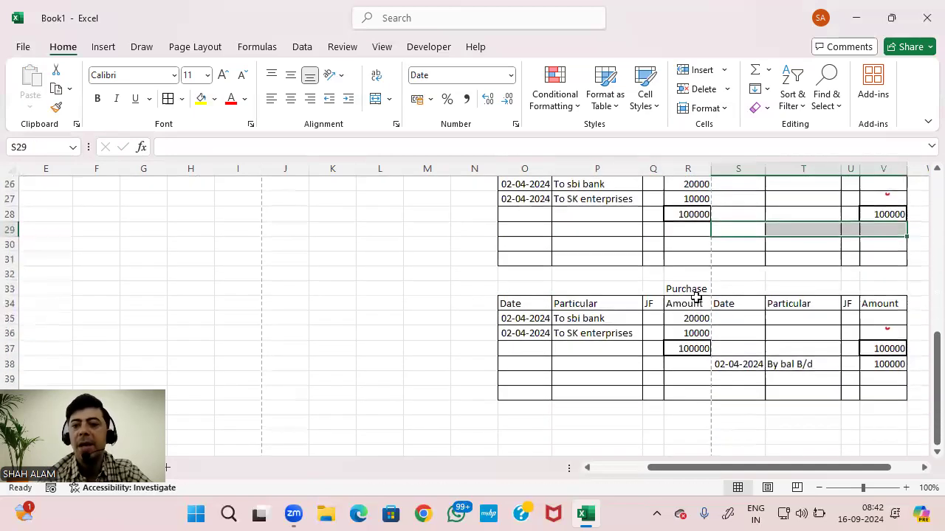
{"action": "left_click", "coordinate": [688, 288]}
{"action": "type", "text": "ABI"}
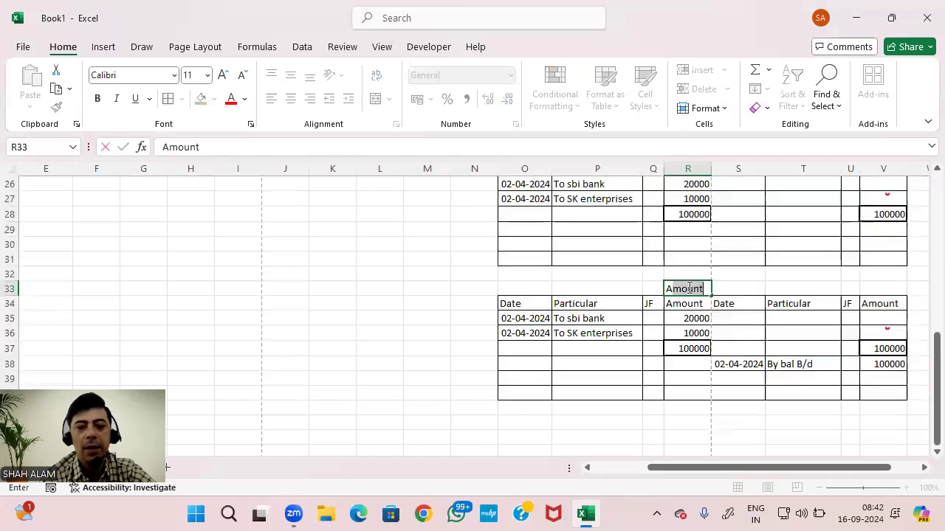
{"action": "key", "text": "BackSpace"}
{"action": "key", "text": "BackSpace"}
{"action": "type", "text": "S"}
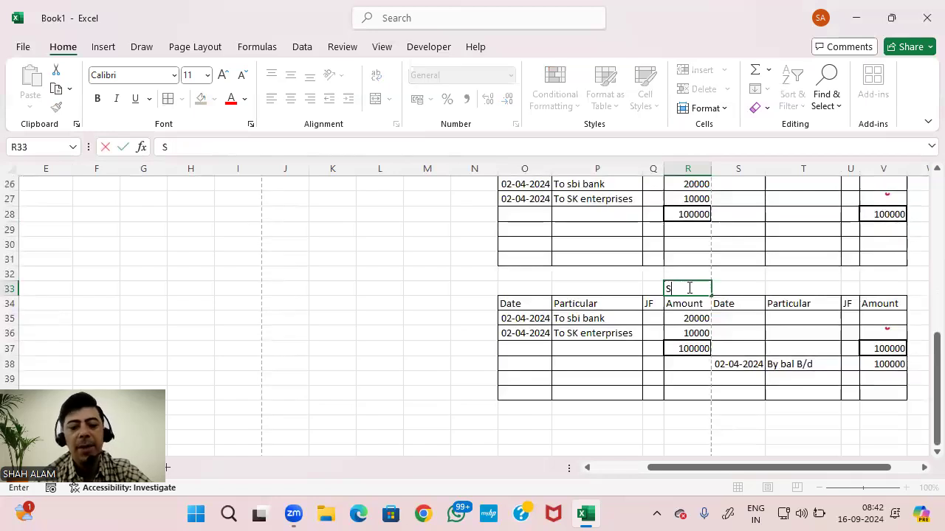
{"action": "type", "text": "BI Abnk"}
{"action": "key", "text": "BackSpace"}
{"action": "key", "text": "BackSpace"}
{"action": "key", "text": "BackSpace"}
{"action": "type", "text": "Bank"}
{"action": "key", "text": "Return"}
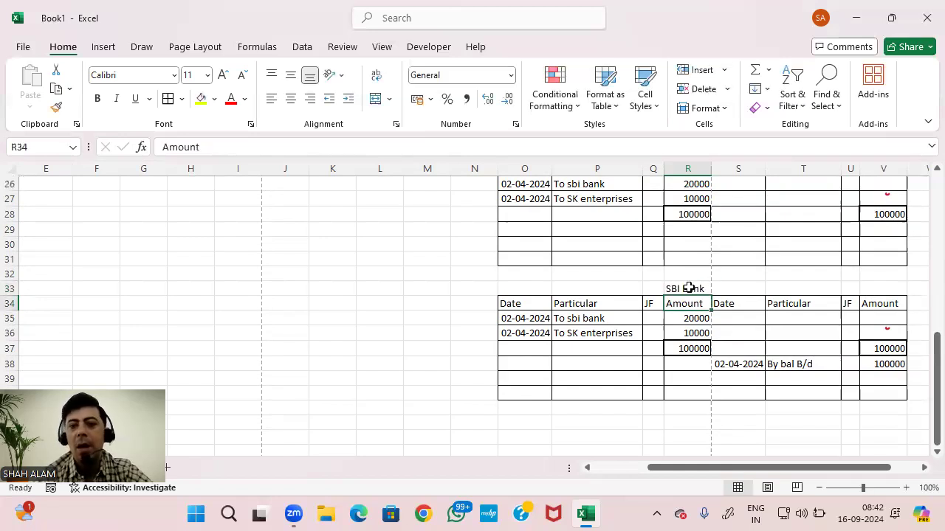
Review the journal entries involving SBI bank alongside the existing ledgers to identify what belongs in the SBI Bank ledger
{"action": "key", "text": "Left"}
{"action": "scroll", "coordinate": [668, 329], "scroll_direction": "up", "scroll_amount": 7}
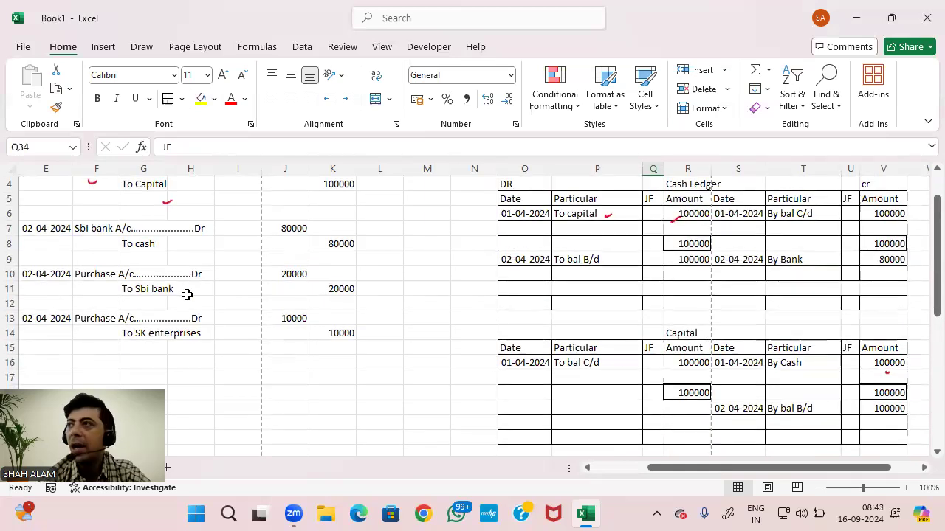
{"action": "scroll", "coordinate": [654, 348], "scroll_direction": "up", "scroll_amount": 1}
{"action": "scroll", "coordinate": [653, 348], "scroll_direction": "down", "scroll_amount": 3}
{"action": "scroll", "coordinate": [653, 348], "scroll_direction": "down", "scroll_amount": 1}
{"action": "scroll", "coordinate": [654, 347], "scroll_direction": "up", "scroll_amount": 4}
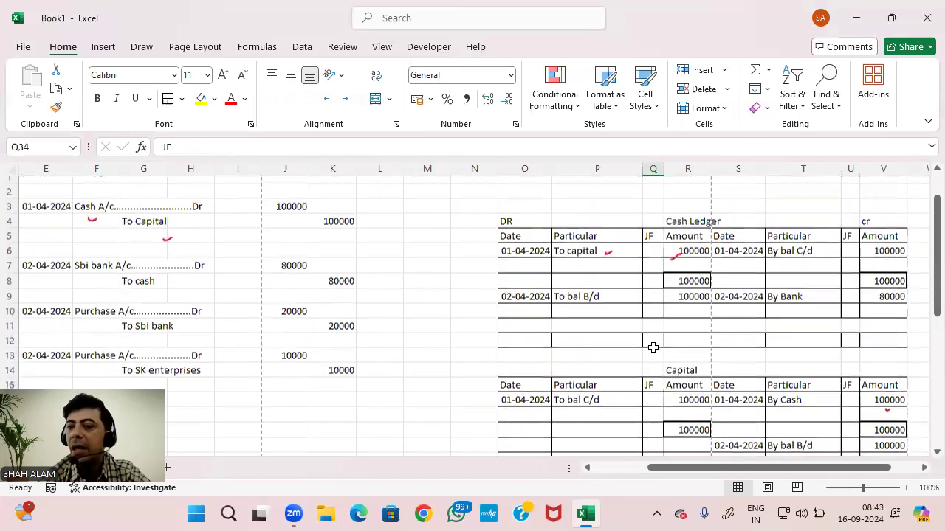
{"action": "scroll", "coordinate": [653, 347], "scroll_direction": "down", "scroll_amount": 4}
{"action": "scroll", "coordinate": [653, 347], "scroll_direction": "up", "scroll_amount": 4}
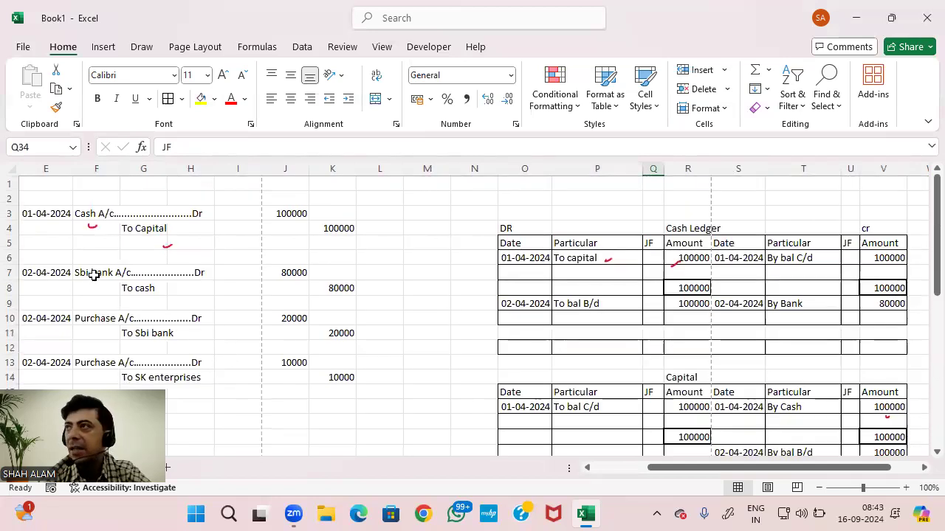
{"action": "scroll", "coordinate": [295, 287], "scroll_direction": "down", "scroll_amount": 11}
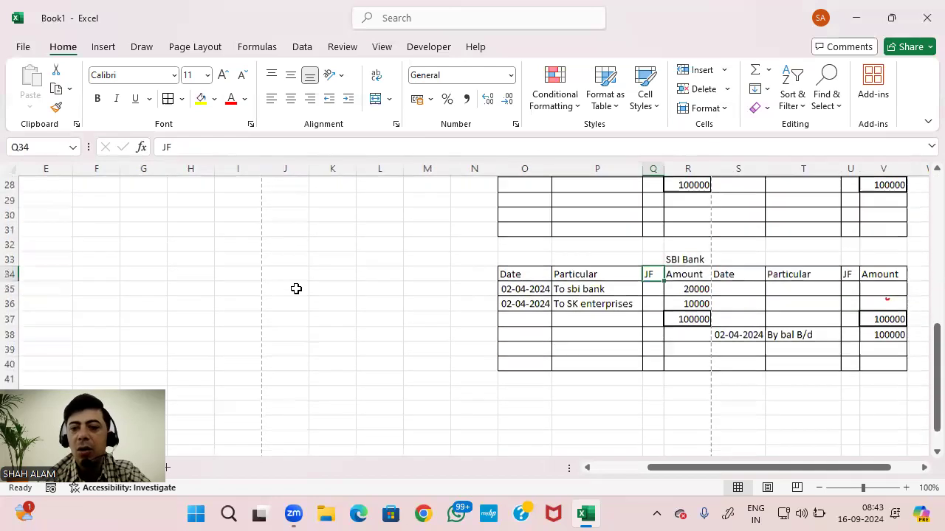
{"action": "scroll", "coordinate": [296, 289], "scroll_direction": "up", "scroll_amount": 2}
{"action": "scroll", "coordinate": [686, 312], "scroll_direction": "right", "scroll_amount": 1}
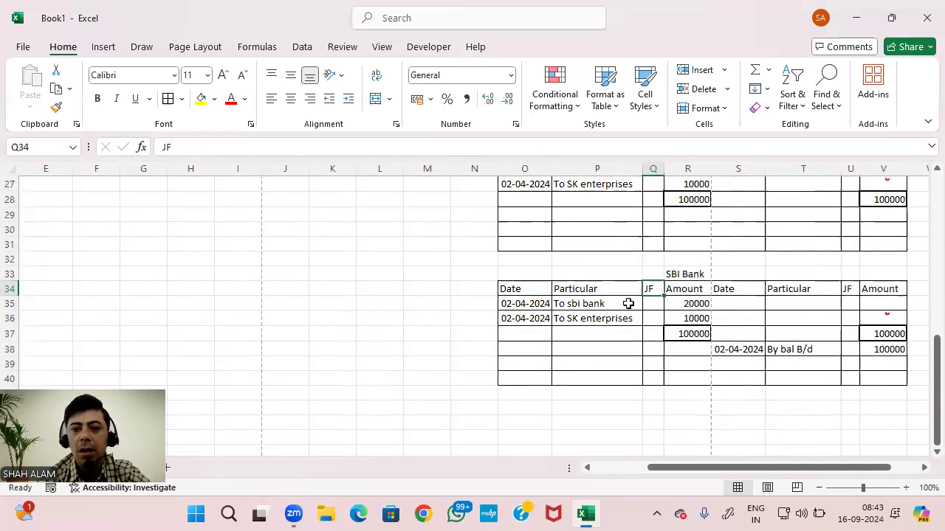
Clear the copied particulars and amounts in P35:R36 of the SBI Bank ledger, keeping the dates
{"action": "left_click", "coordinate": [546, 304]}
{"action": "key", "text": "shift+Right"}
{"action": "key", "text": "shift+Right"}
{"action": "key", "text": "Right"}
{"action": "key", "text": "Right"}
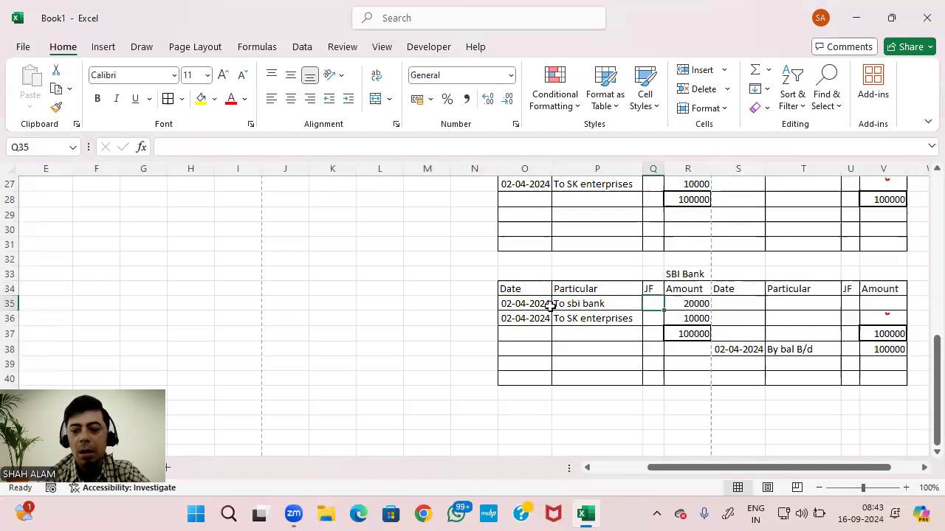
{"action": "key", "text": "Left"}
{"action": "key", "text": "shift+Right"}
{"action": "key", "text": "shift+Right"}
{"action": "key", "text": "shift+Down"}
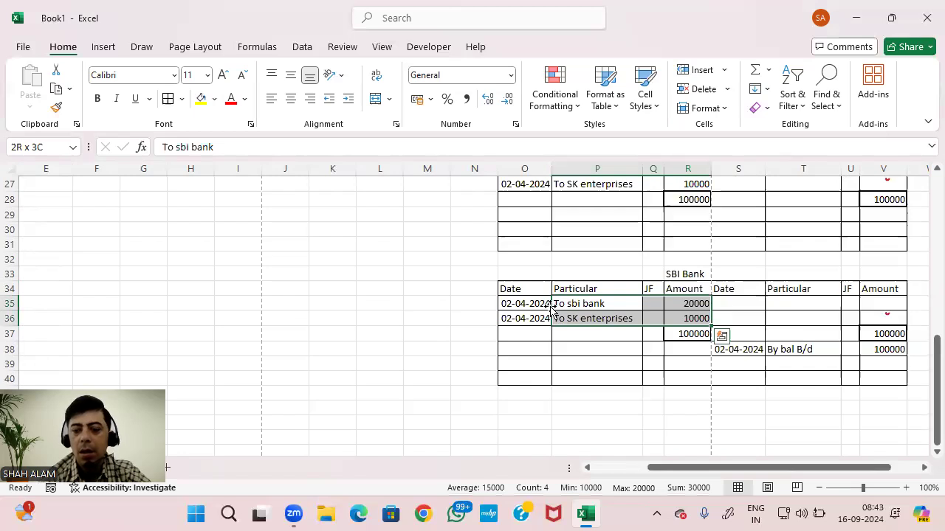
{"action": "key", "text": "Delete"}
Enter the debit posting "To acsh" with amount 80000 in row 35 of the SBI Bank ledger
{"action": "left_click", "coordinate": [553, 304]}
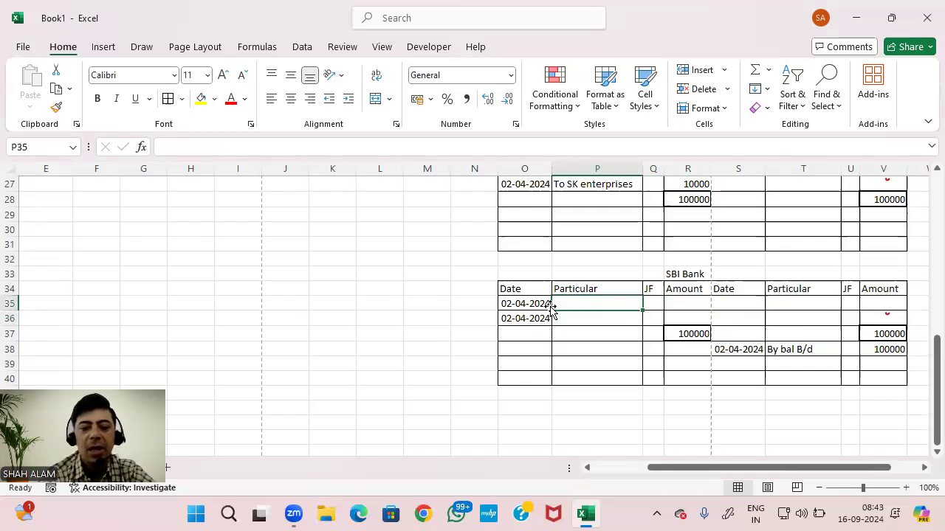
{"action": "type", "text": "To acsh"}
{"action": "key", "text": "Tab"}
{"action": "key", "text": "Tab"}
{"action": "type", "text": "8000"}
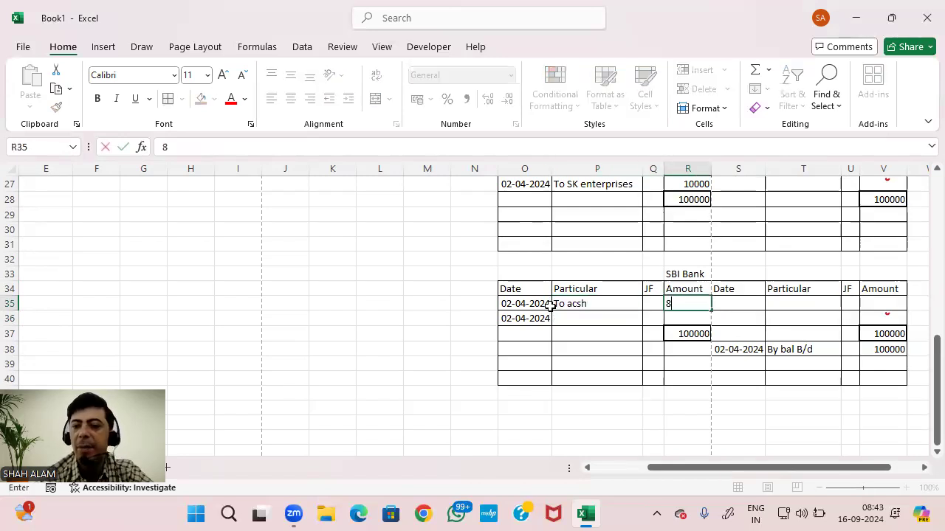
{"action": "key", "text": "Return"}
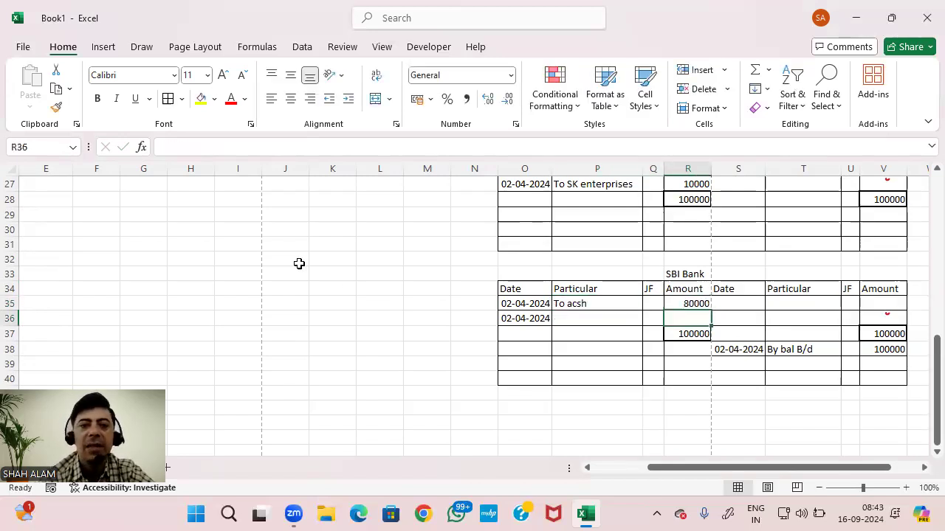
Check the "To Sbi bank" journal entry and enter its amount 20000 on the credit side of the SBI Bank ledger in V35
{"action": "scroll", "coordinate": [283, 256], "scroll_direction": "up", "scroll_amount": 3}
{"action": "scroll", "coordinate": [283, 257], "scroll_direction": "up", "scroll_amount": 4}
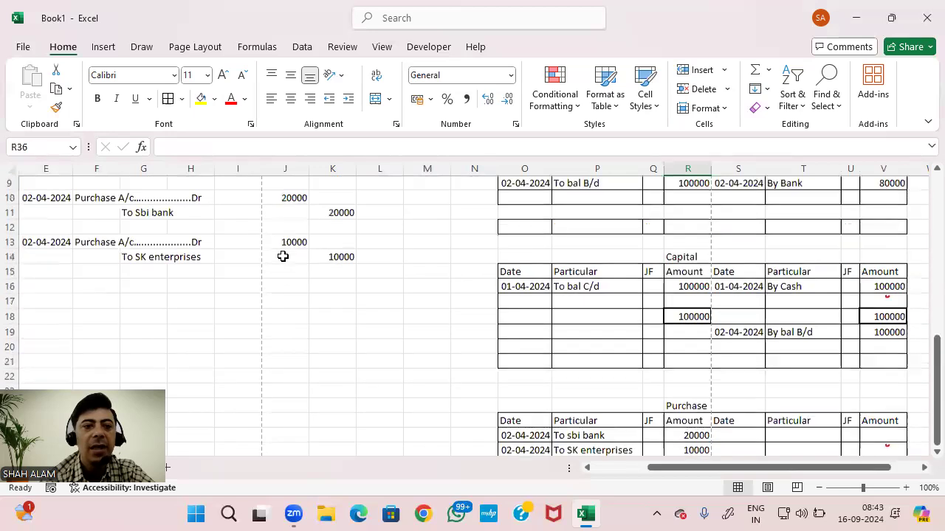
{"action": "left_click", "coordinate": [148, 259]}
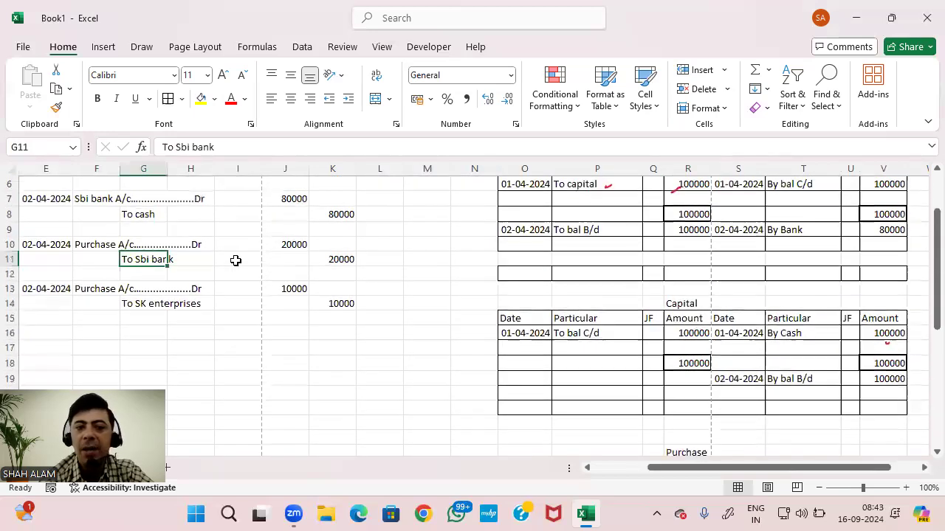
{"action": "scroll", "coordinate": [433, 303], "scroll_direction": "down", "scroll_amount": 4}
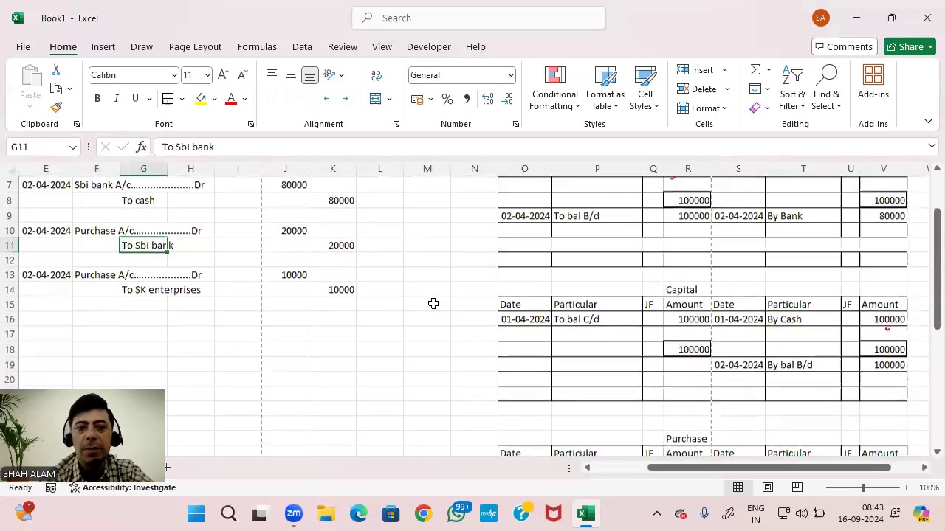
{"action": "scroll", "coordinate": [434, 304], "scroll_direction": "down", "scroll_amount": 2}
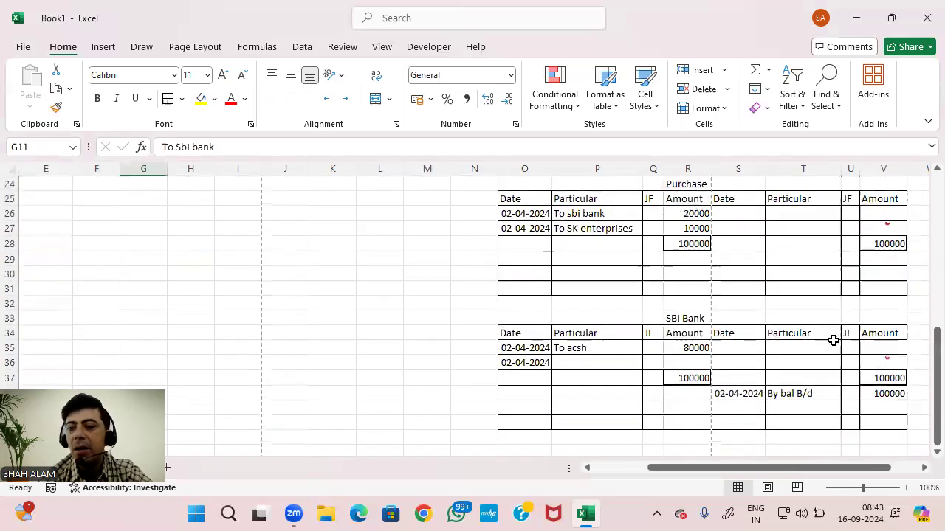
{"action": "left_click", "coordinate": [880, 343]}
{"action": "type", "text": "20000"}
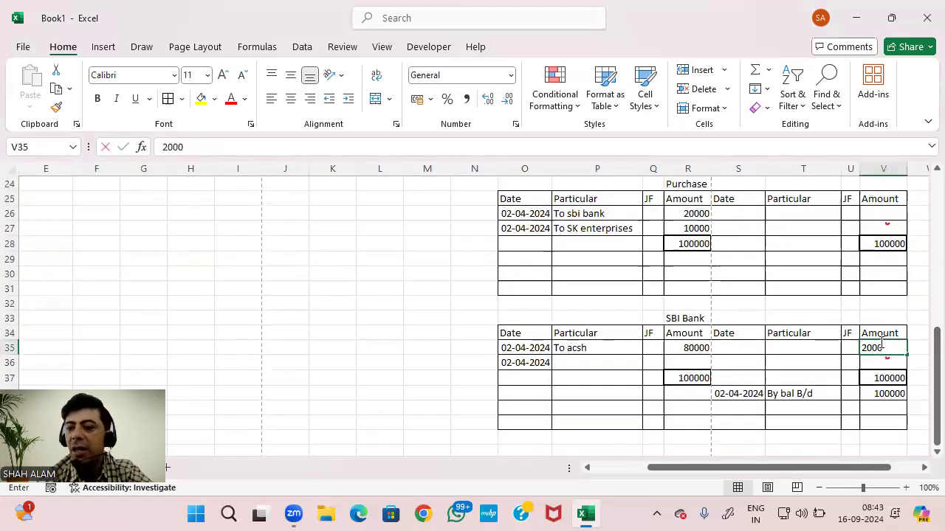
{"action": "key", "text": "Return"}
Enter the particular "By Purchase" for the credit posting in cell T35 of the SBI Bank ledger
{"action": "key", "text": "Up"}
{"action": "key", "text": "Left"}
{"action": "key", "text": "Left"}
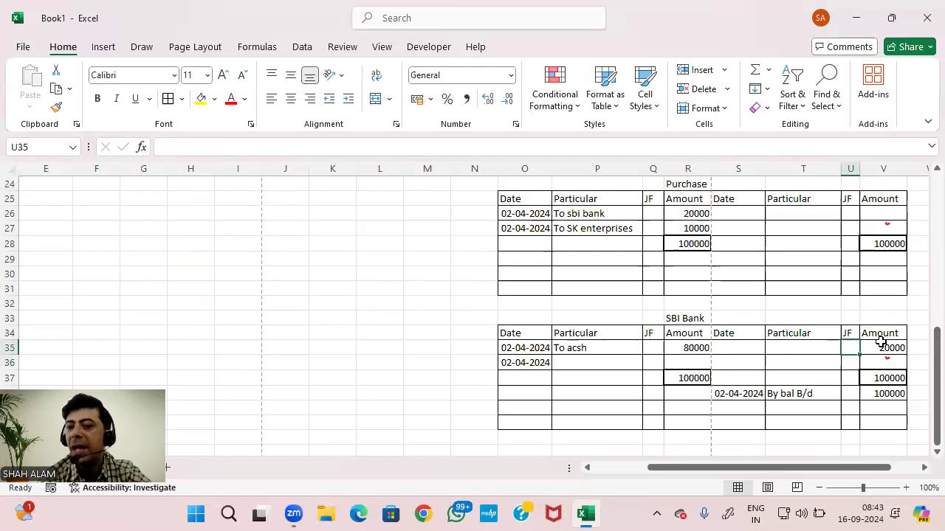
{"action": "type", "text": "T"}
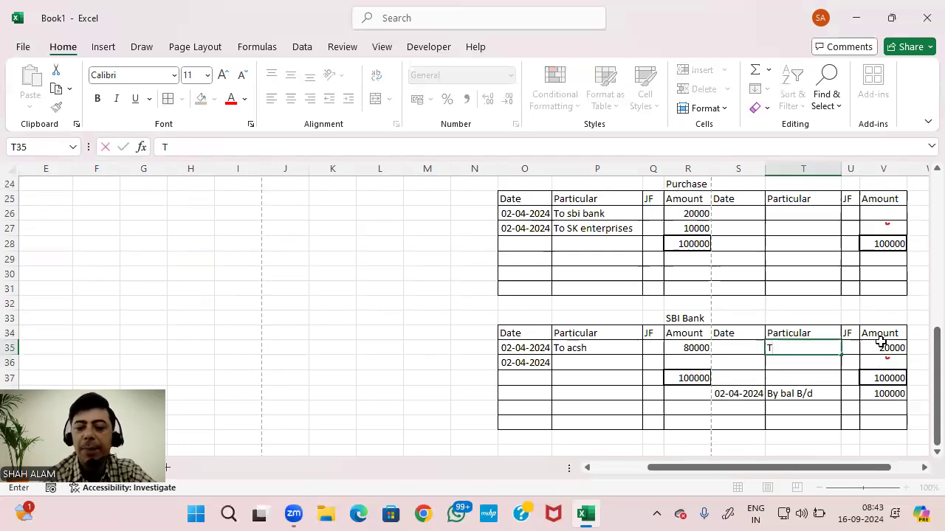
{"action": "type", "text": "b"}
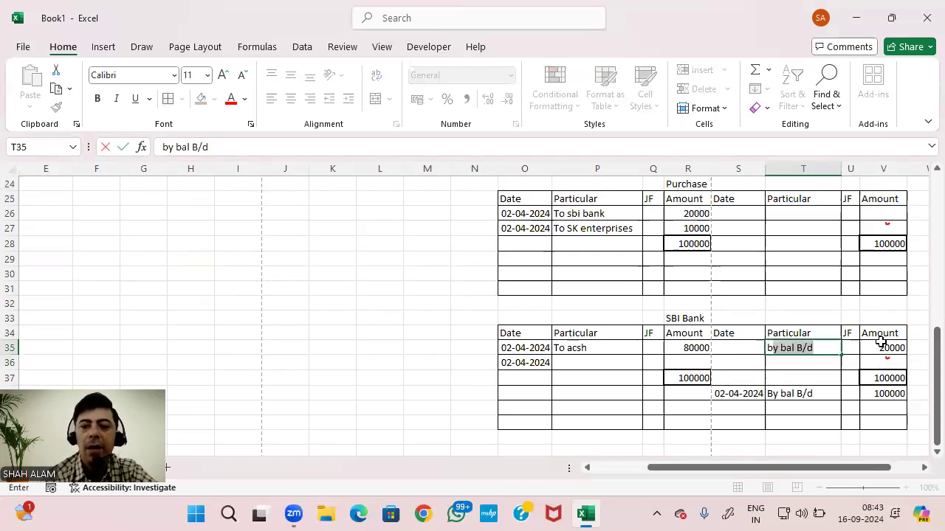
{"action": "key", "text": "BackSpace"}
{"action": "key", "text": "BackSpace"}
{"action": "type", "text": "By Purcha"}
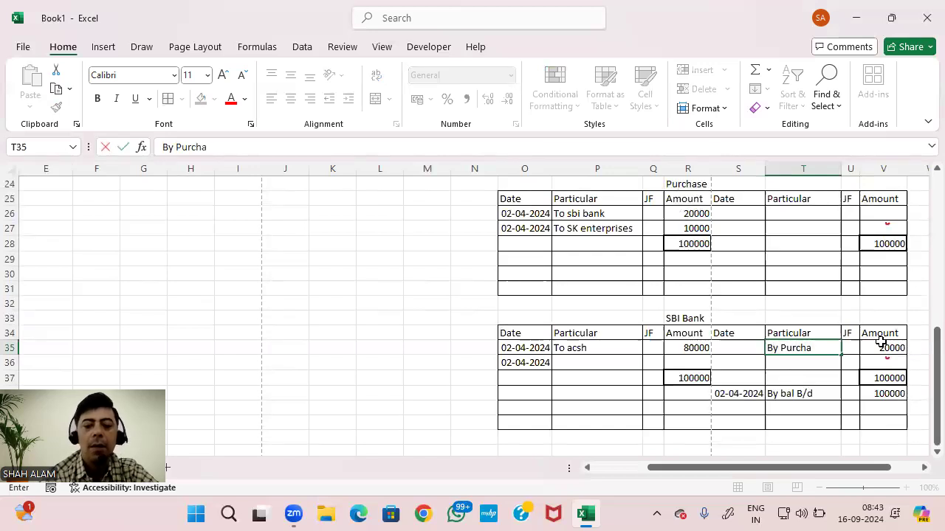
{"action": "type", "text": "se"}
{"action": "key", "text": "Return"}
Enter the date 02-04-2024 for the "By Purchase" posting in cell S35
{"action": "key", "text": "Up"}
{"action": "key", "text": "Left"}
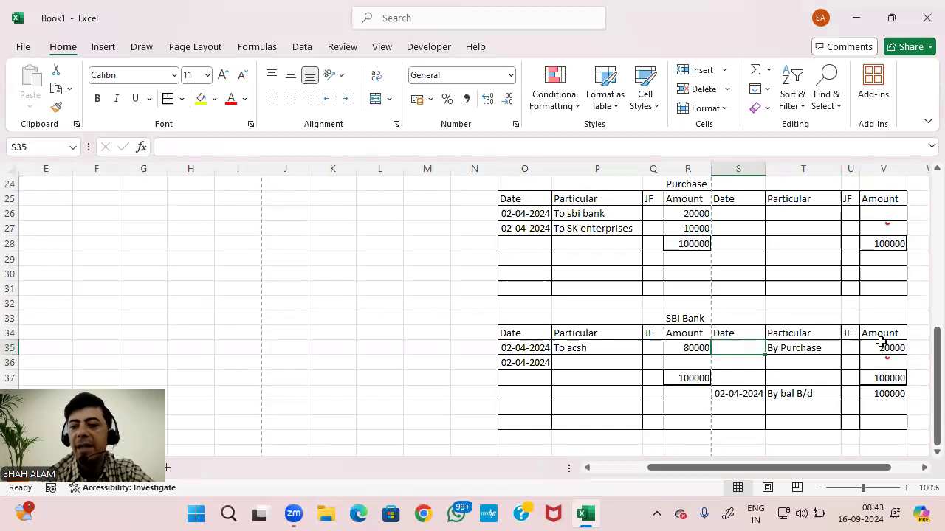
{"action": "type", "text": "2-04-2024"}
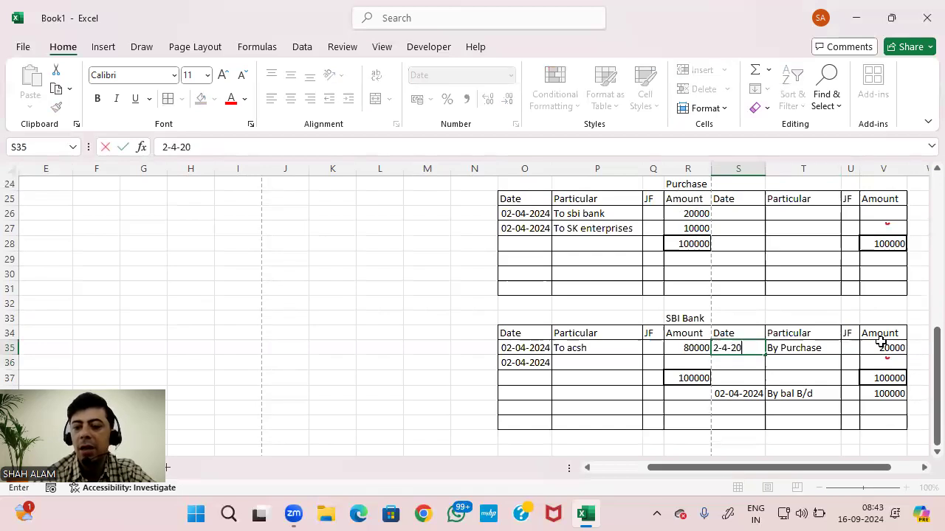
{"action": "key", "text": "Return"}
Clear the copied "By bal B/d" posting in S38:V38 of the SBI Bank ledger
{"action": "key", "text": "Down"}
{"action": "key", "text": "Down"}
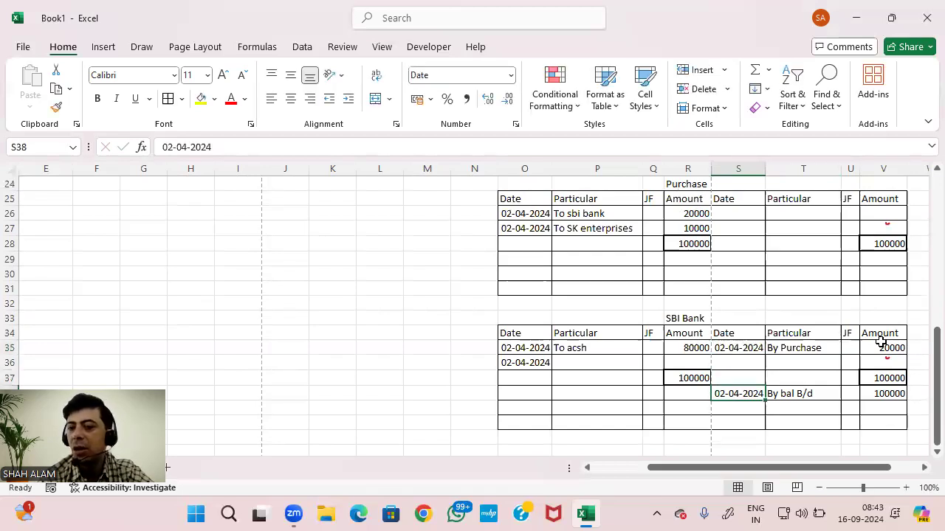
{"action": "key", "text": "shift+Right"}
{"action": "key", "text": "shift+Right"}
{"action": "key", "text": "shift+Right"}
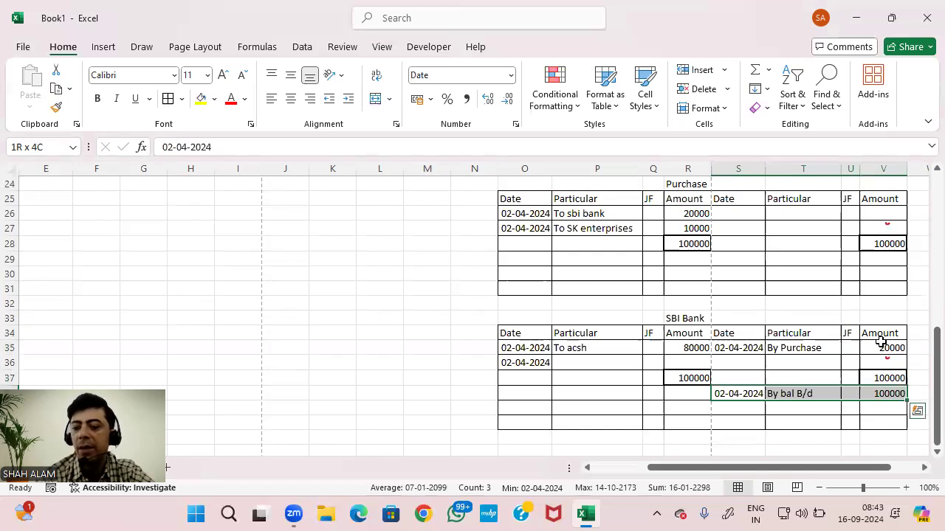
{"action": "key", "text": "Delete"}
{"action": "key", "text": "Up"}
{"action": "key", "text": "Up"}
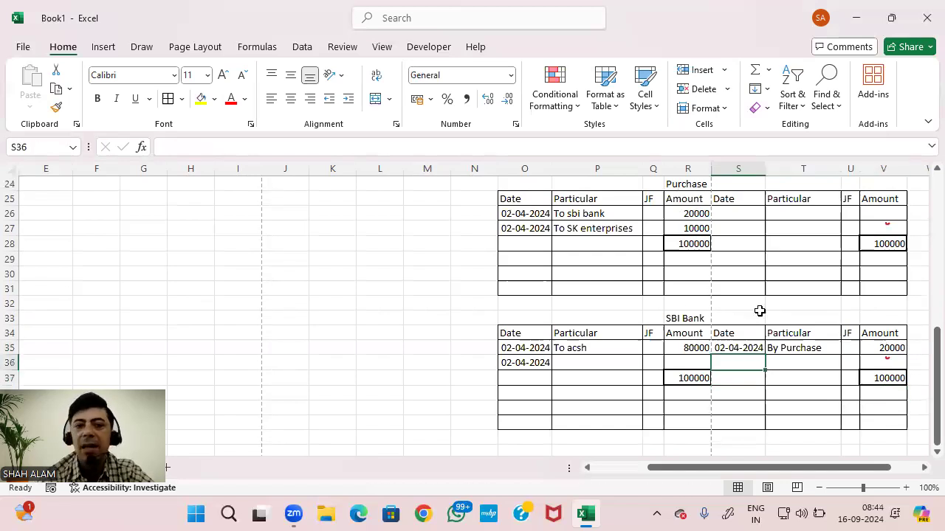
{"action": "scroll", "coordinate": [656, 310], "scroll_direction": "right", "scroll_amount": 2}
{"action": "scroll", "coordinate": [656, 309], "scroll_direction": "left", "scroll_amount": 3}
{"action": "scroll", "coordinate": [656, 309], "scroll_direction": "up", "scroll_amount": 7}
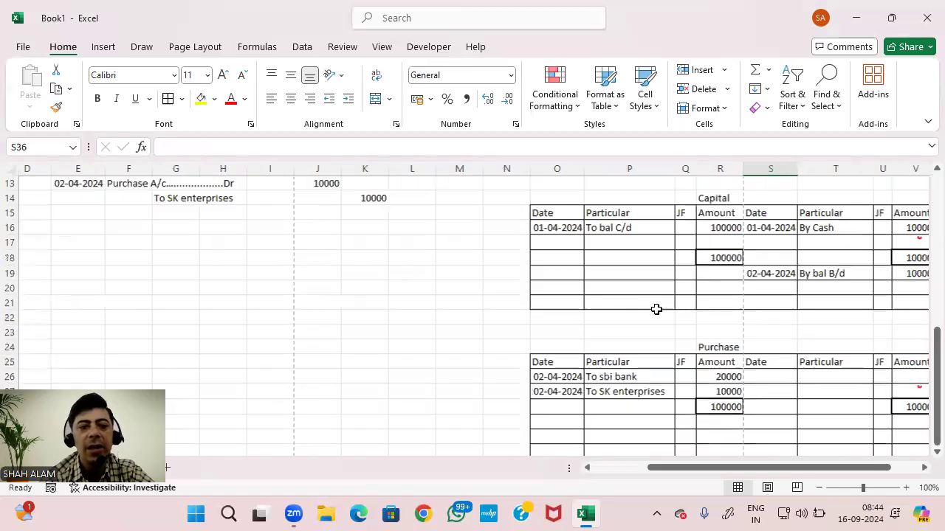
Copy the Purchase ledger table O24:V31 and paste it below the SBI Bank ledger, starting at cell O43
{"action": "scroll", "coordinate": [656, 310], "scroll_direction": "down", "scroll_amount": 1}
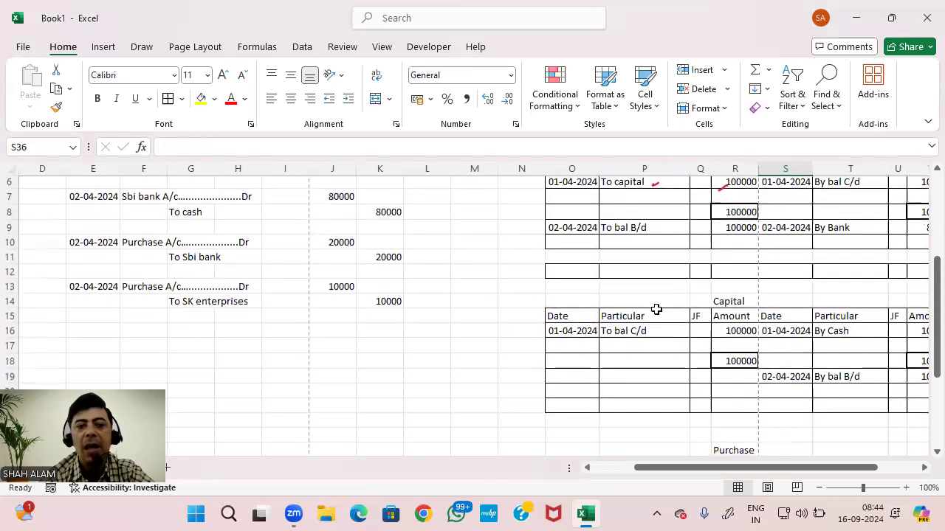
{"action": "scroll", "coordinate": [657, 309], "scroll_direction": "down", "scroll_amount": 3}
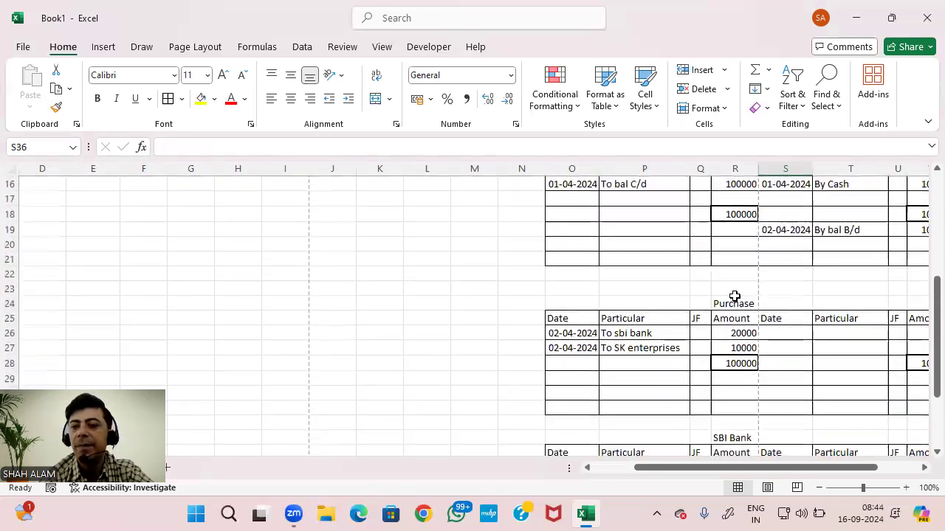
{"action": "left_click", "coordinate": [574, 302]}
{"action": "key", "text": "shift+Right"}
{"action": "key", "text": "shift+Right"}
{"action": "key", "text": "shift+Right"}
{"action": "key", "text": "shift+Right"}
{"action": "key", "text": "shift+Right"}
{"action": "key", "text": "shift+Right"}
{"action": "key", "text": "shift+Right"}
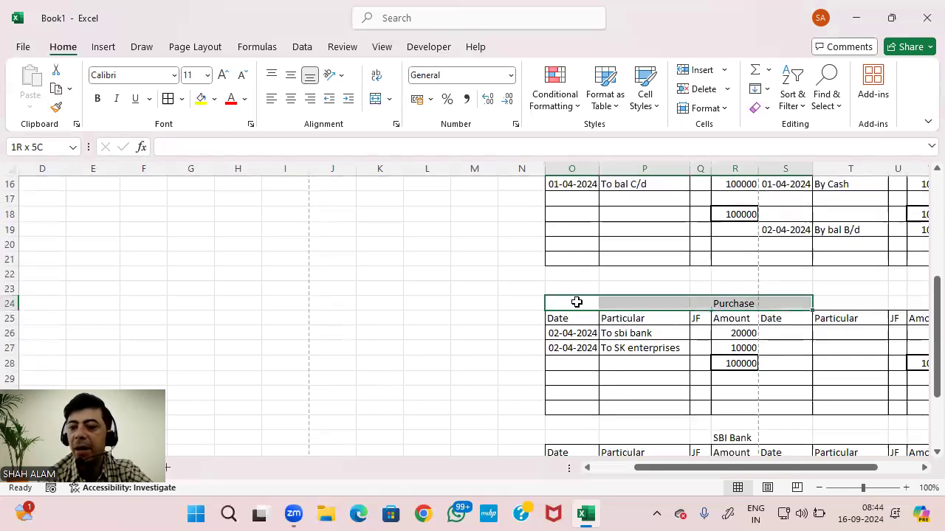
{"action": "key", "text": "shift+Down"}
{"action": "key", "text": "shift+Down"}
{"action": "key", "text": "shift+Down"}
{"action": "key", "text": "shift+Down"}
{"action": "key", "text": "shift+Down"}
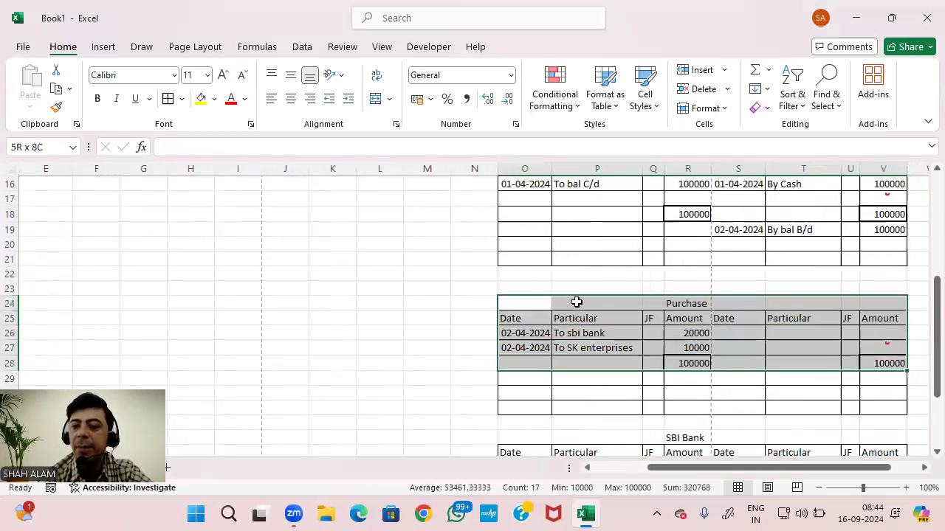
{"action": "key", "text": "shift+Down"}
{"action": "key", "text": "shift+Down"}
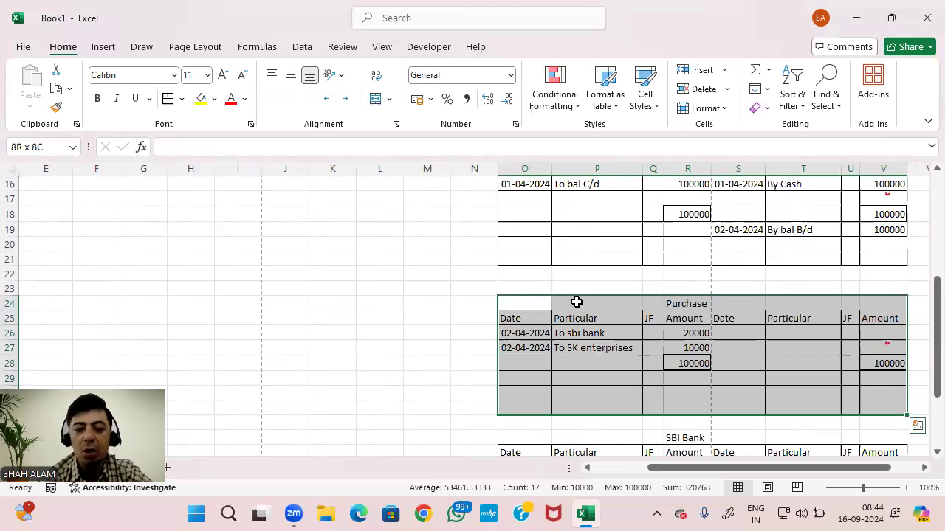
{"action": "key", "text": "ctrl+c"}
{"action": "scroll", "coordinate": [577, 303], "scroll_direction": "down", "scroll_amount": 2}
{"action": "scroll", "coordinate": [577, 303], "scroll_direction": "down", "scroll_amount": 3}
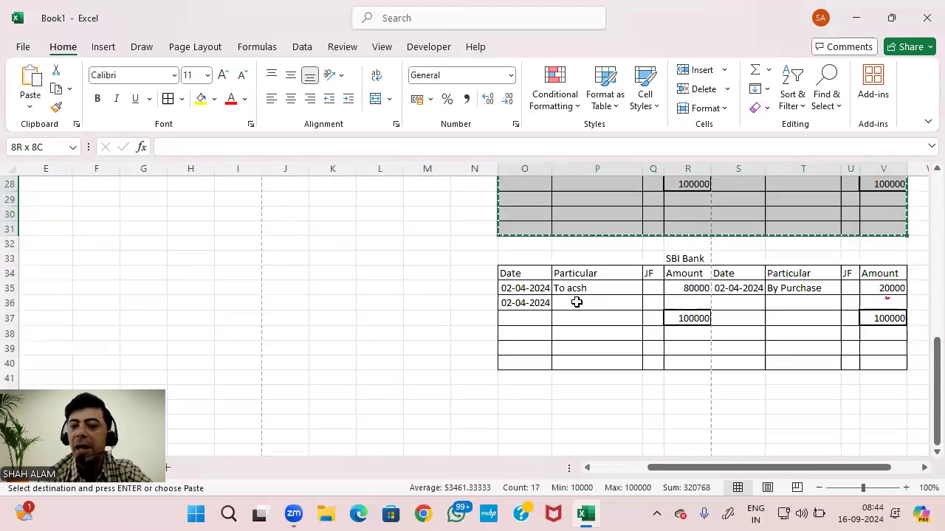
{"action": "left_click", "coordinate": [525, 363]}
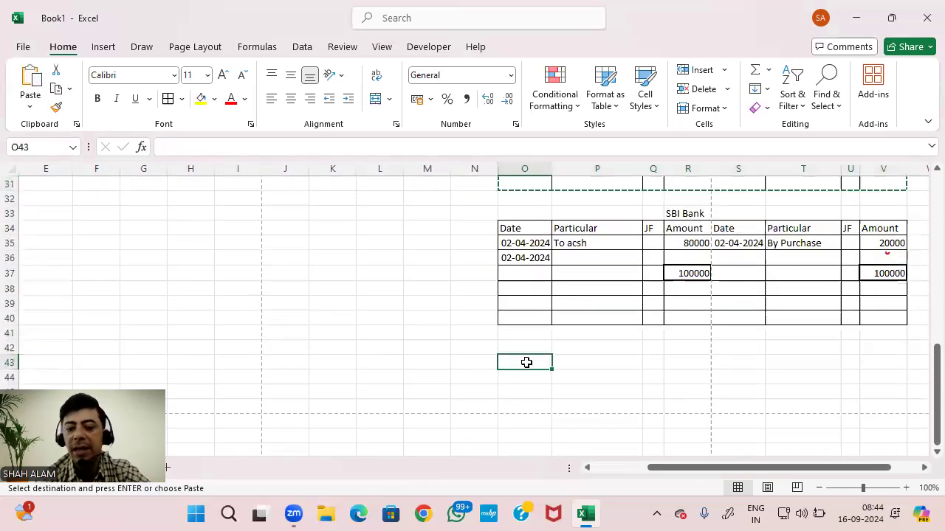
{"action": "key", "text": "ctrl+v"}
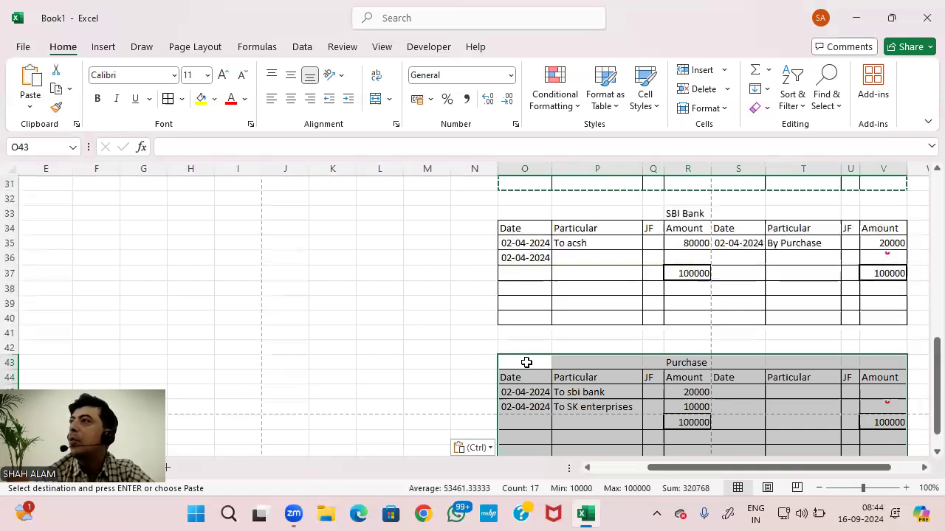
Clear the copied debit postings in O45:R46 of the pasted ledger
{"action": "left_click", "coordinate": [536, 394]}
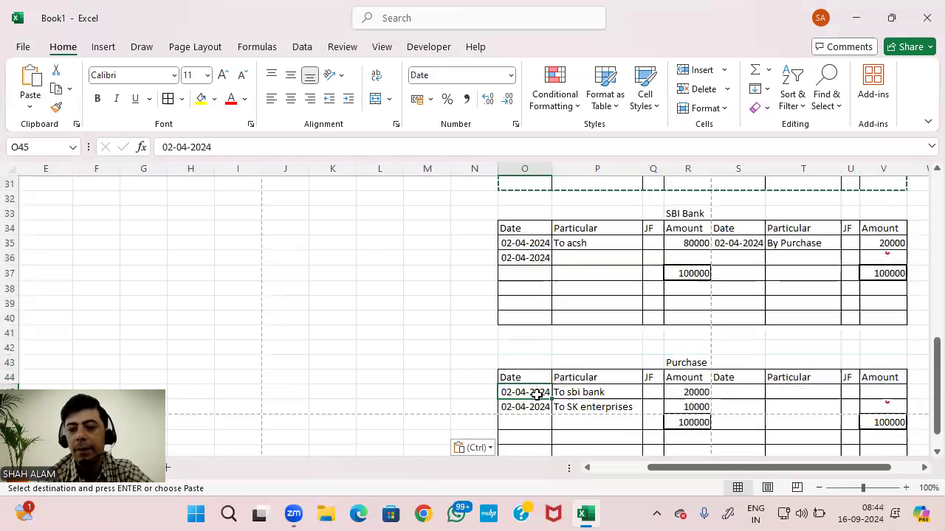
{"action": "key", "text": "shift+Right"}
{"action": "key", "text": "shift+Right"}
{"action": "key", "text": "shift+Right"}
{"action": "key", "text": "shift+Down"}
{"action": "key", "text": "Delete"}
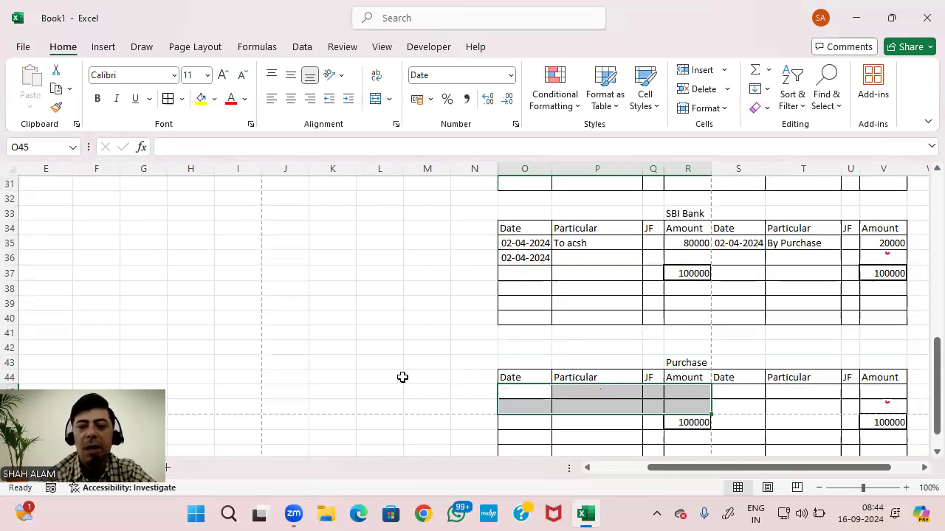
Change the pasted ledger's title in R43 to "Sk Enterprises"
{"action": "scroll", "coordinate": [217, 315], "scroll_direction": "up", "scroll_amount": 2}
{"action": "scroll", "coordinate": [401, 303], "scroll_direction": "down", "scroll_amount": 3}
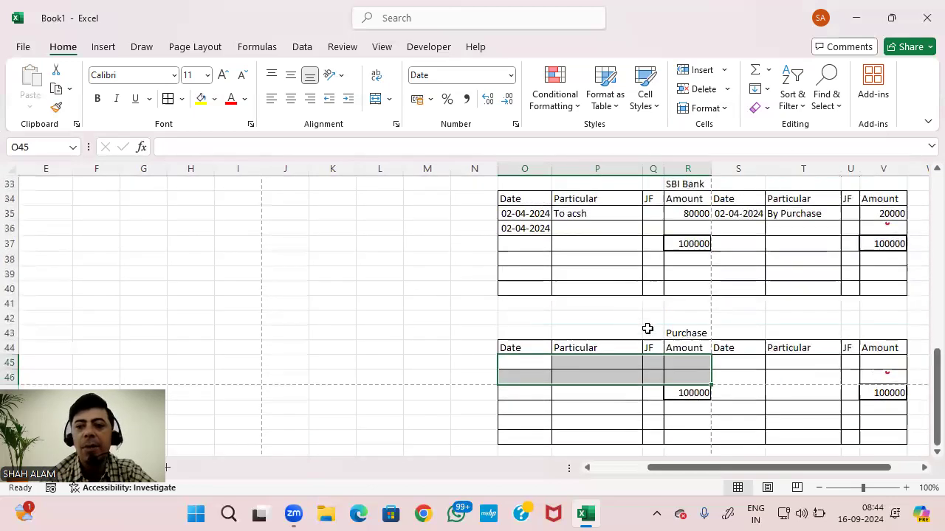
{"action": "left_click", "coordinate": [666, 332]}
{"action": "type", "text": "S"}
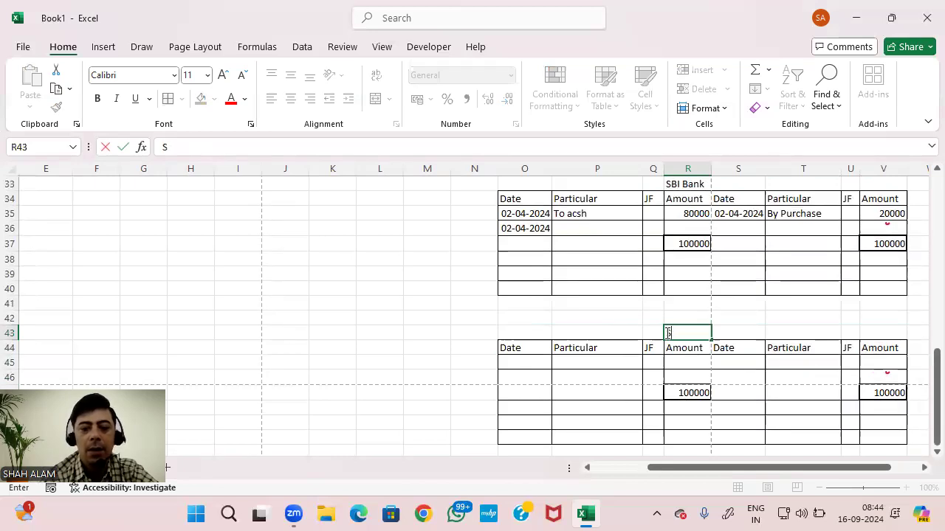
{"action": "type", "text": "a Enterprises"}
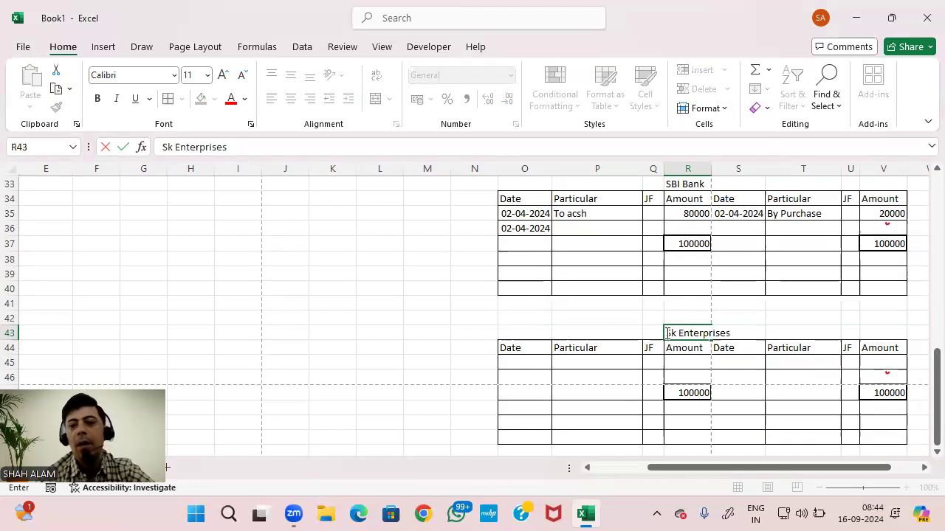
{"action": "key", "text": "Return"}
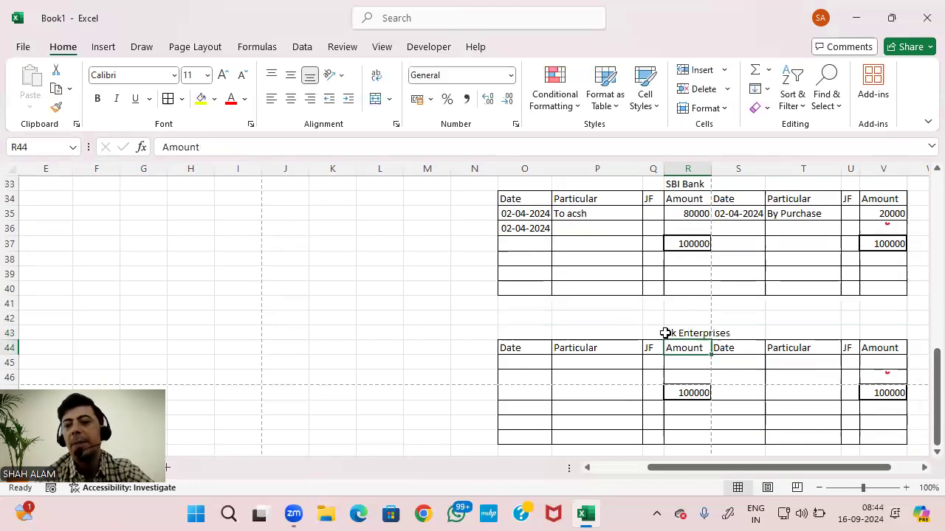
Check the "To SK enterprises" journal entry and enter its amount 10000 on the credit side of the Sk Enterprises ledger in V45
{"action": "scroll", "coordinate": [269, 302], "scroll_direction": "up", "scroll_amount": 6}
{"action": "scroll", "coordinate": [269, 302], "scroll_direction": "up", "scroll_amount": 2}
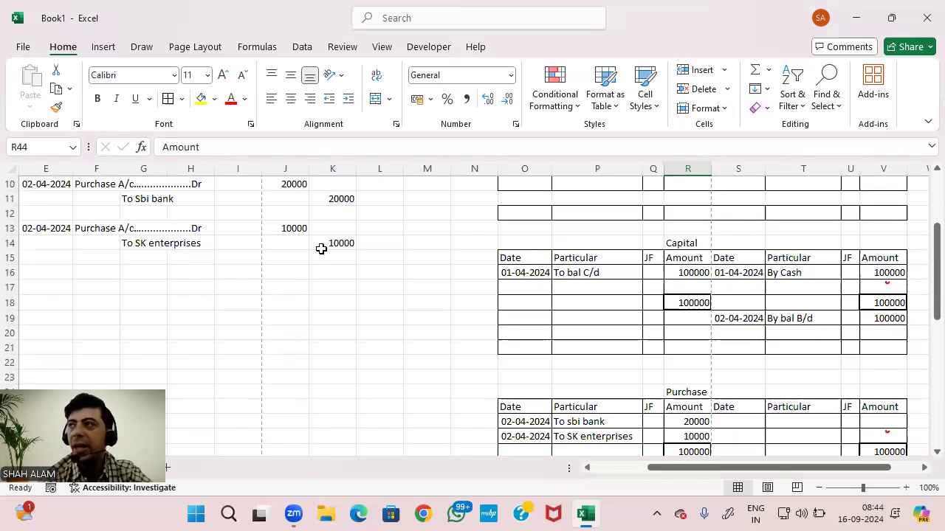
{"action": "scroll", "coordinate": [375, 344], "scroll_direction": "down", "scroll_amount": 8}
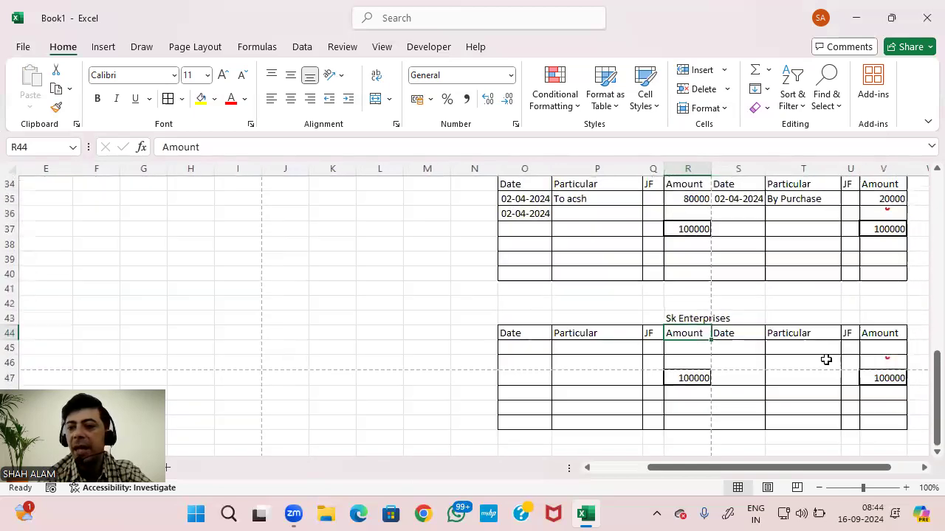
{"action": "left_click", "coordinate": [880, 353]}
{"action": "type", "text": "10000"}
{"action": "key", "text": "Return"}
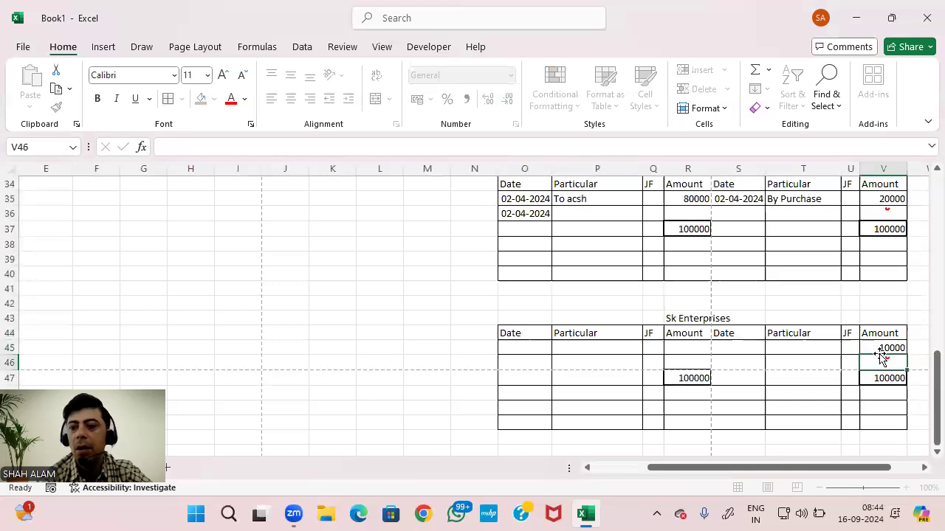
Clear the copied totals in V47 and R47 of the Sk Enterprises ledger
{"action": "key", "text": "Down"}
{"action": "key", "text": "Delete"}
{"action": "key", "text": "Left"}
{"action": "key", "text": "Left"}
{"action": "key", "text": "Left"}
{"action": "key", "text": "Left"}
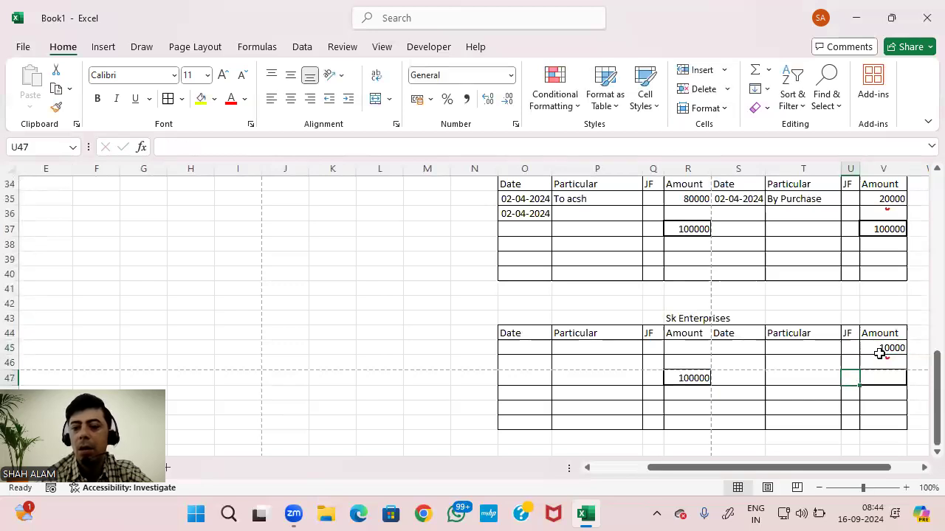
{"action": "key", "text": "End"}
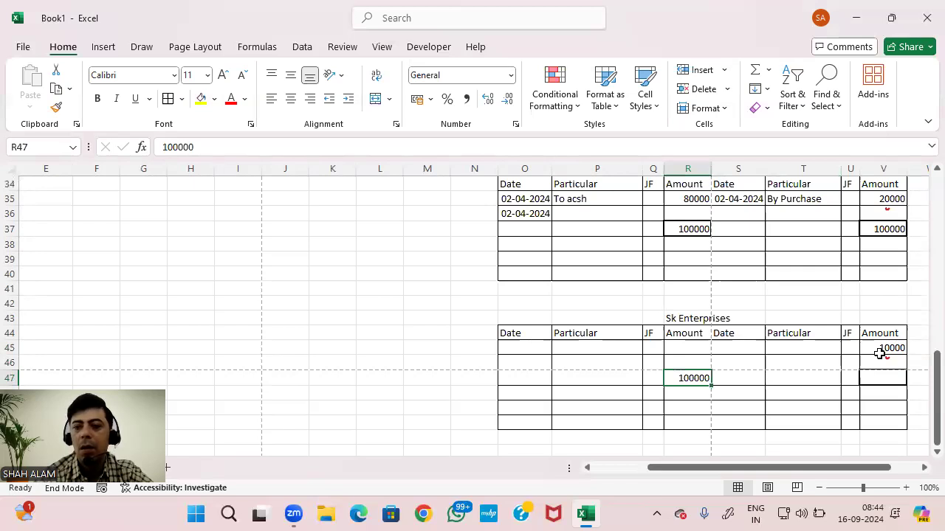
{"action": "key", "text": "Delete"}
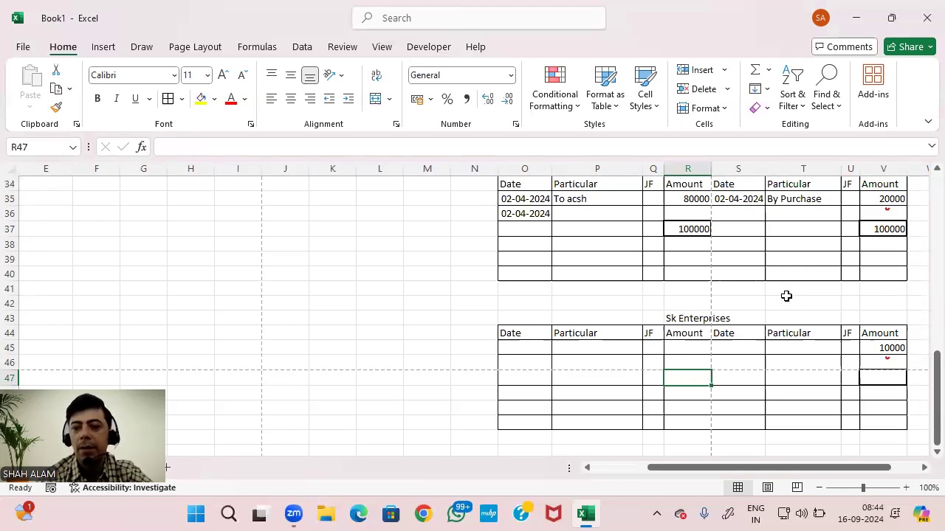
Clear the copied totals in R37 and V37 of the SBI Bank ledger
{"action": "left_click", "coordinate": [701, 227]}
{"action": "key", "text": "Delete"}
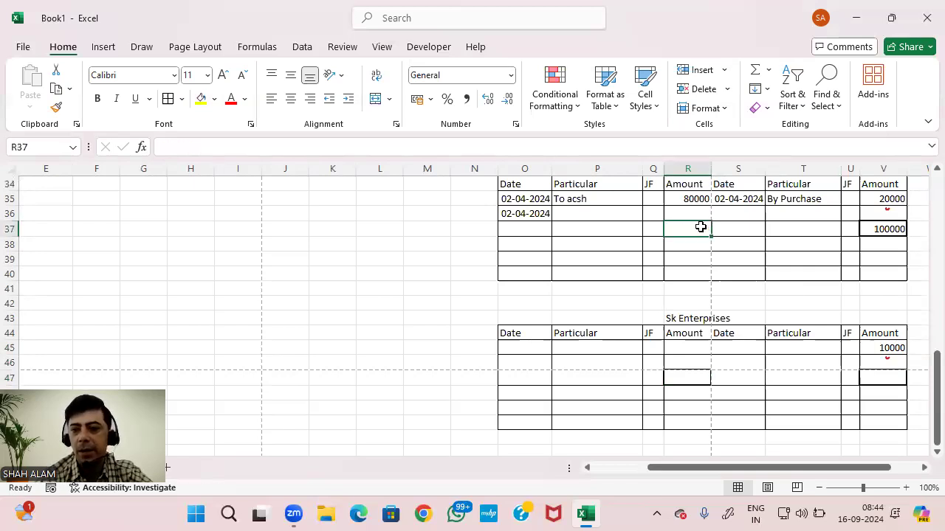
{"action": "left_click", "coordinate": [894, 219]}
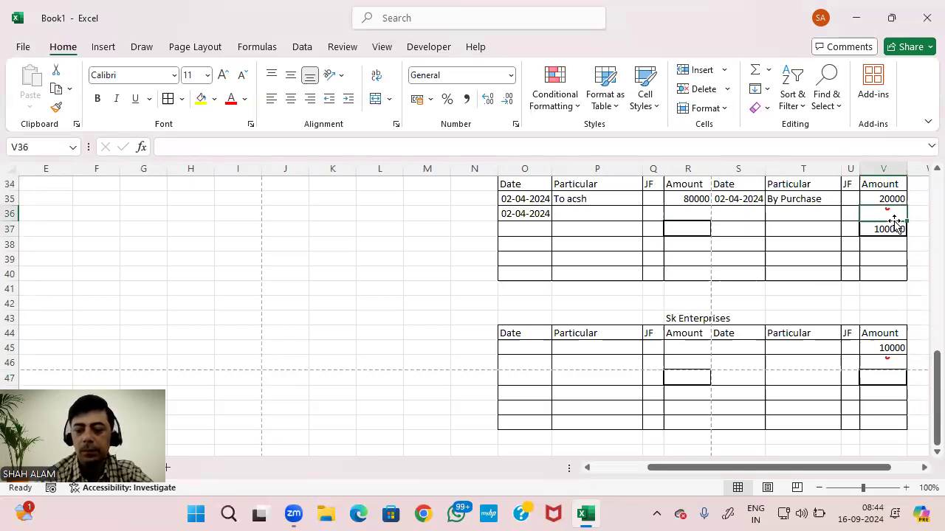
{"action": "key", "text": "Down"}
{"action": "key", "text": "Delete"}
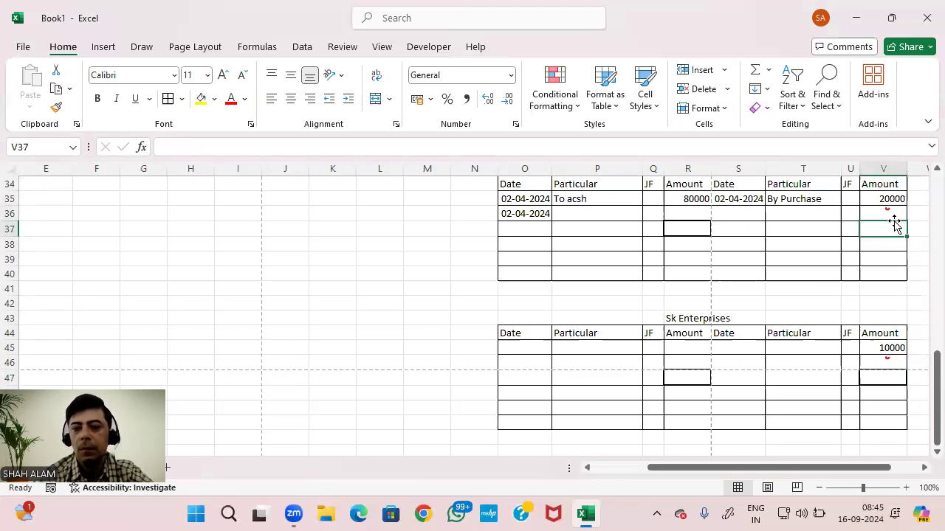
Enter the particular "By purchase" in T45 and the date 02-04-2024 in S45 for the Sk Enterprises credit posting
{"action": "left_click", "coordinate": [813, 347]}
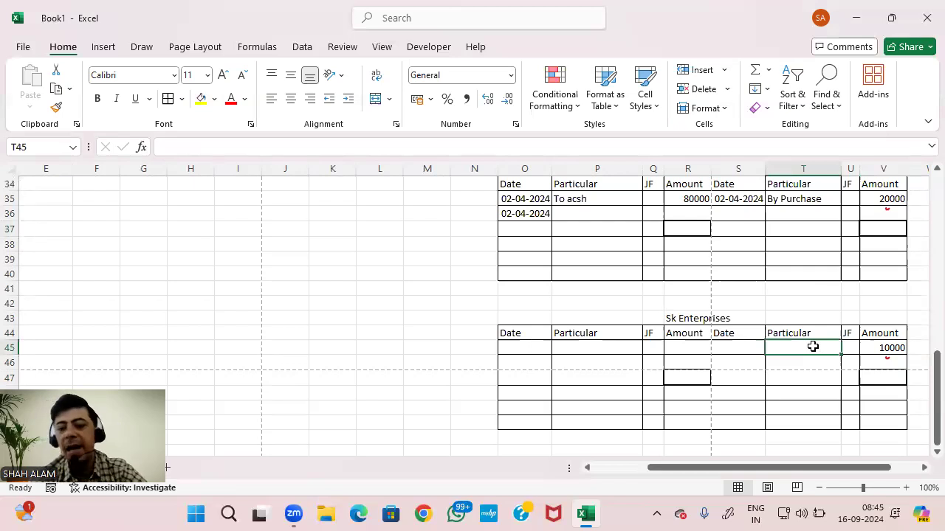
{"action": "type", "text": "By purchase"}
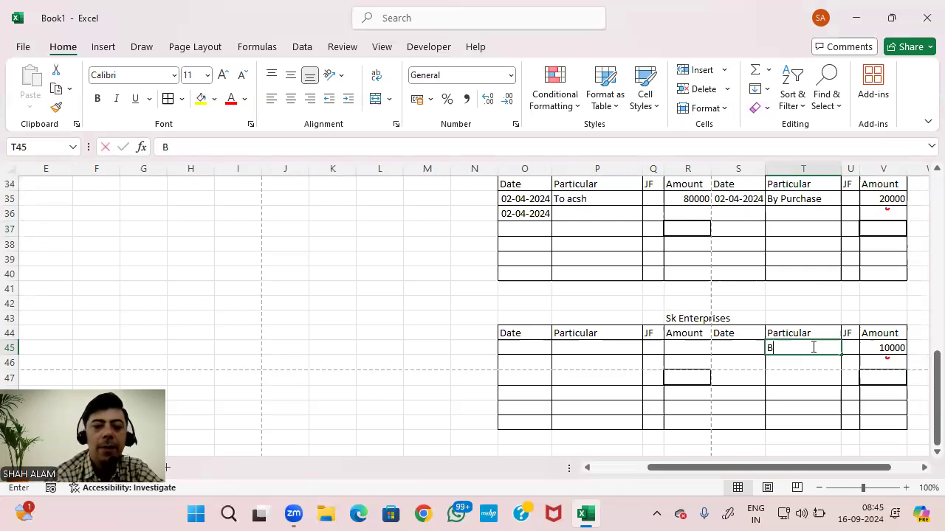
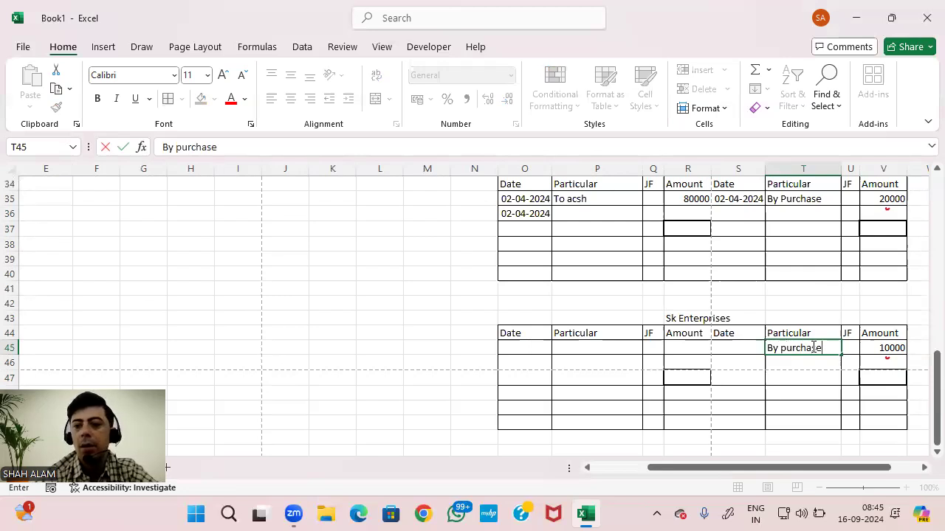
{"action": "key", "text": "Left"}
{"action": "type", "text": "2"}
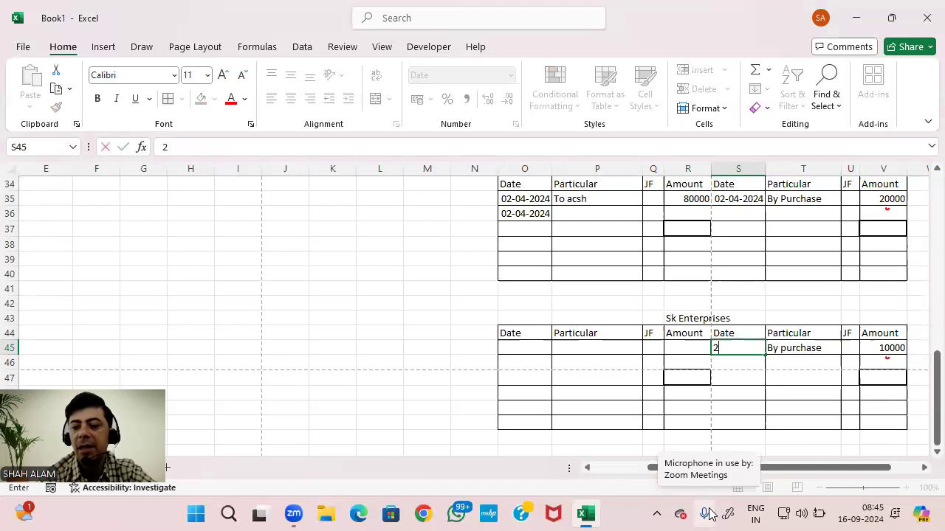
{"action": "type", "text": "-04-2024"}
{"action": "key", "text": "Return"}
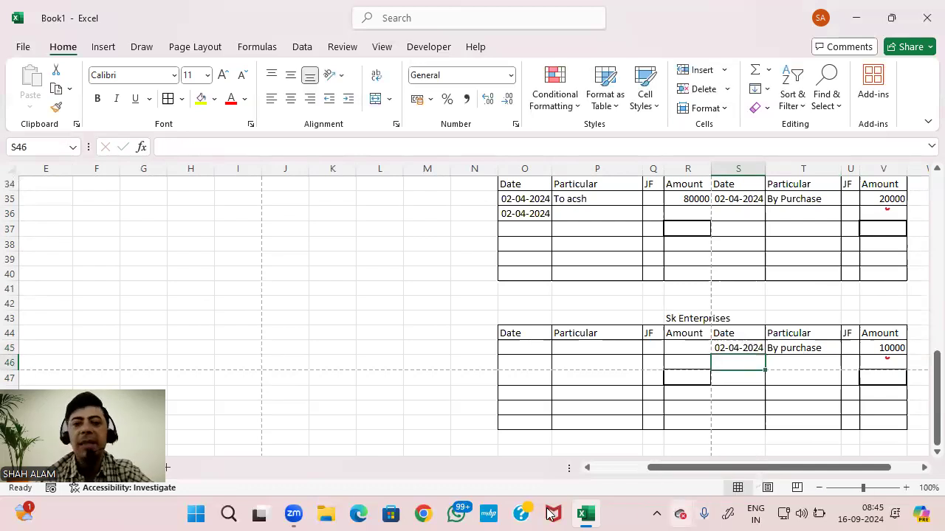
Apply all borders to the blank row O11:V11 of the Cash ledger
{"action": "scroll", "coordinate": [219, 308], "scroll_direction": "up", "scroll_amount": 7}
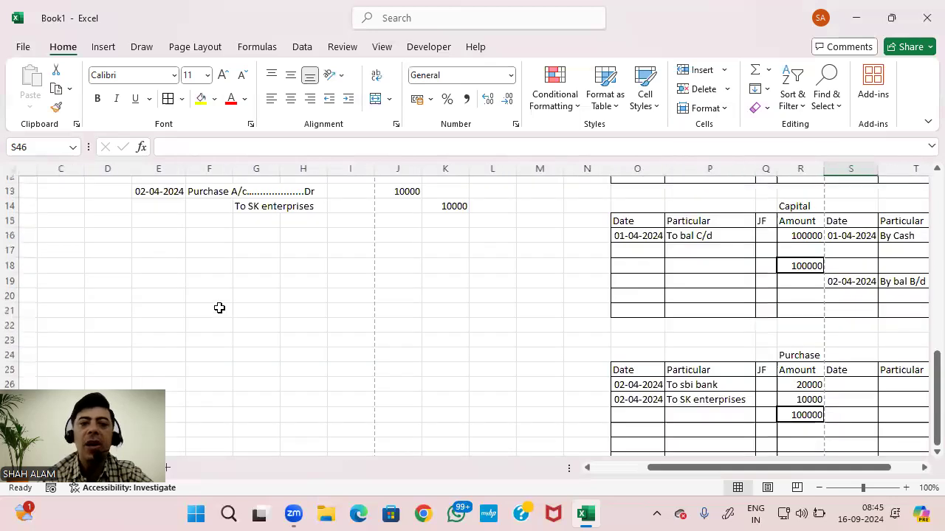
{"action": "scroll", "coordinate": [208, 297], "scroll_direction": "down", "scroll_amount": 1}
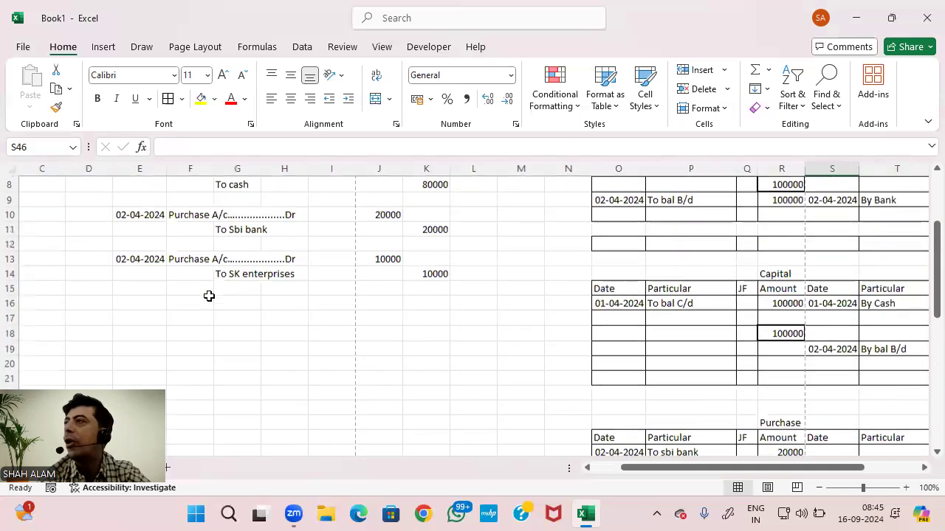
{"action": "scroll", "coordinate": [537, 238], "scroll_direction": "right", "scroll_amount": 3}
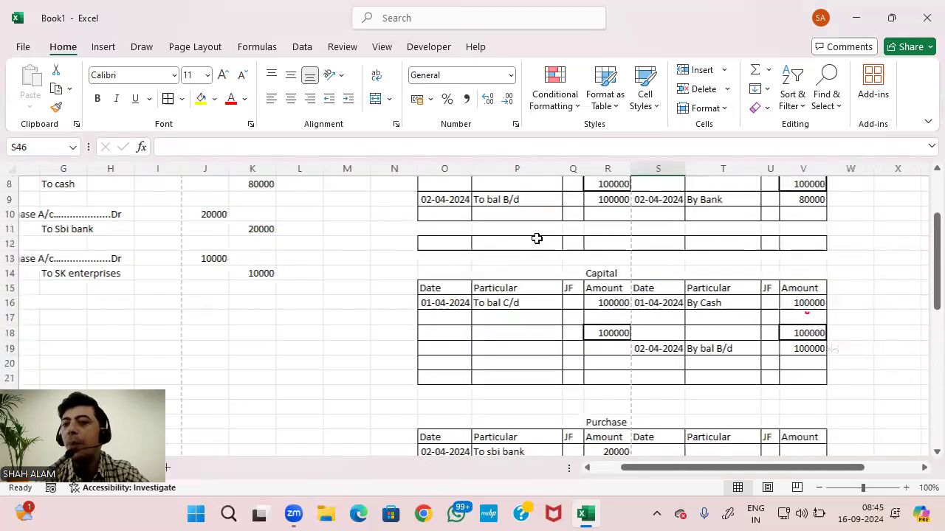
{"action": "scroll", "coordinate": [537, 239], "scroll_direction": "up", "scroll_amount": 3}
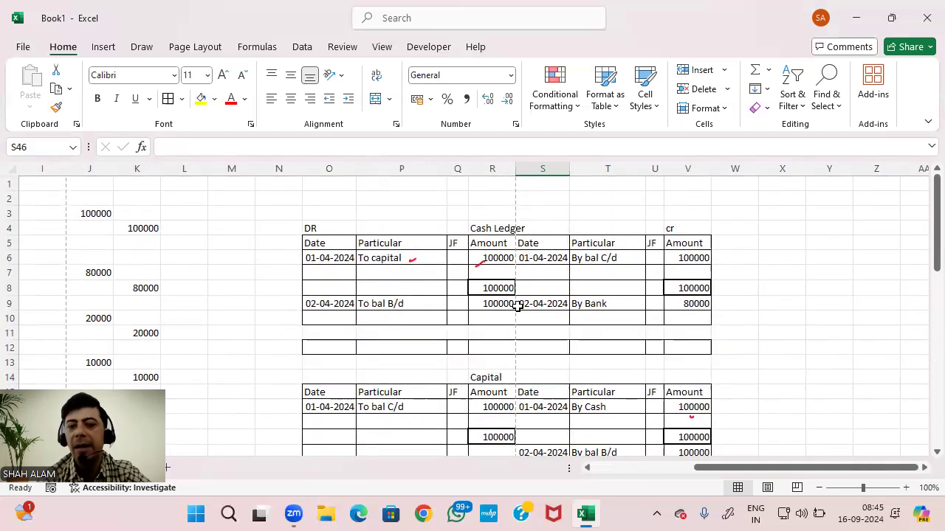
{"action": "left_click", "coordinate": [495, 312]}
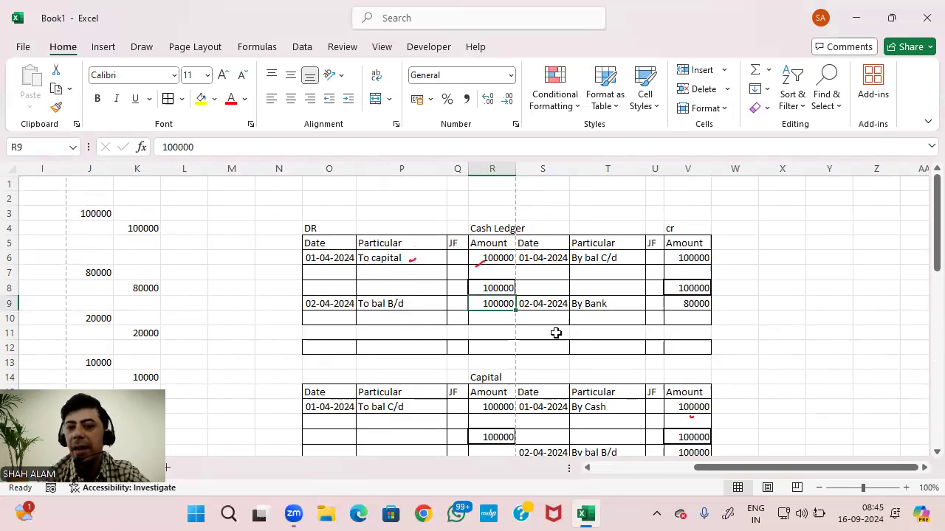
{"action": "left_click", "coordinate": [323, 331]}
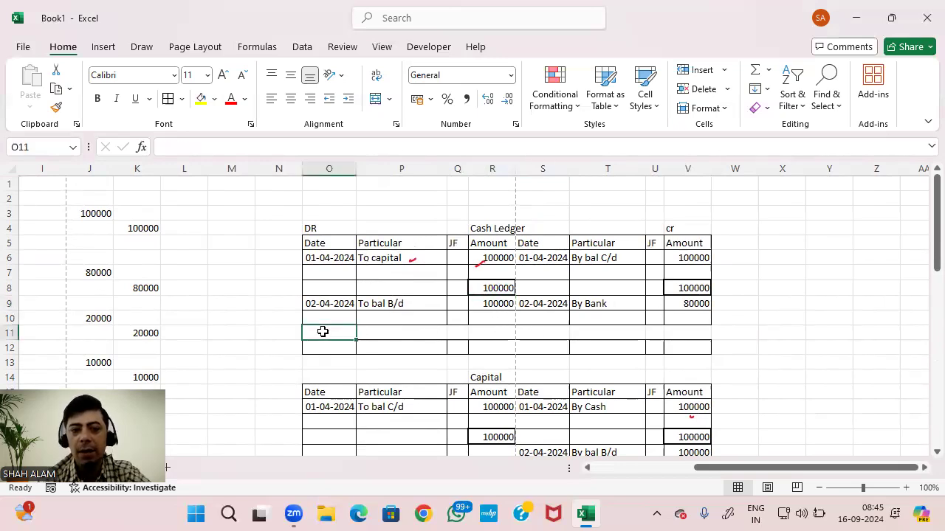
{"action": "key", "text": "shift+Right"}
{"action": "key", "text": "shift+Right"}
{"action": "key", "text": "shift+Right"}
{"action": "key", "text": "shift+Right"}
{"action": "key", "text": "shift+Right"}
{"action": "key", "text": "shift+Right"}
{"action": "key", "text": "shift+Right"}
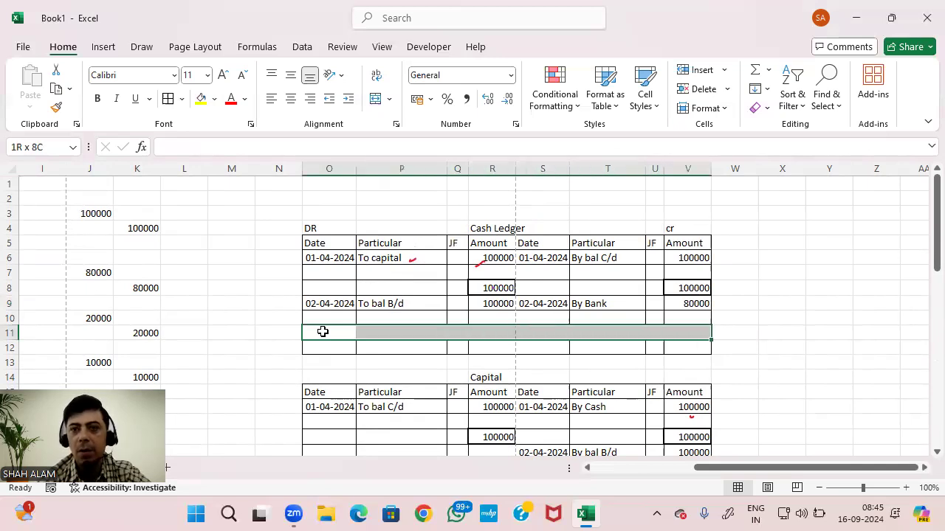
{"action": "left_click", "coordinate": [167, 98]}
Enter the total 100000 on both sides of the Cash ledger, in R11 and V11
{"action": "left_click", "coordinate": [498, 331]}
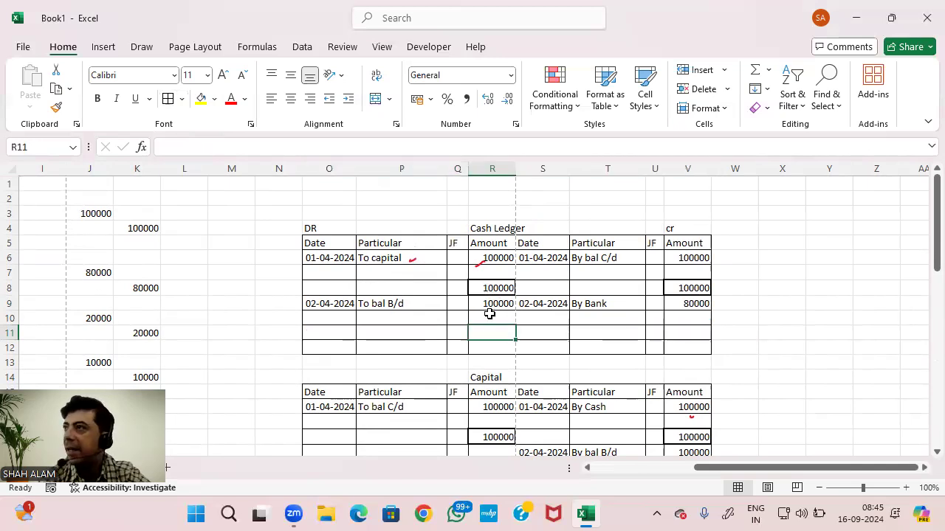
{"action": "type", "text": "10000"}
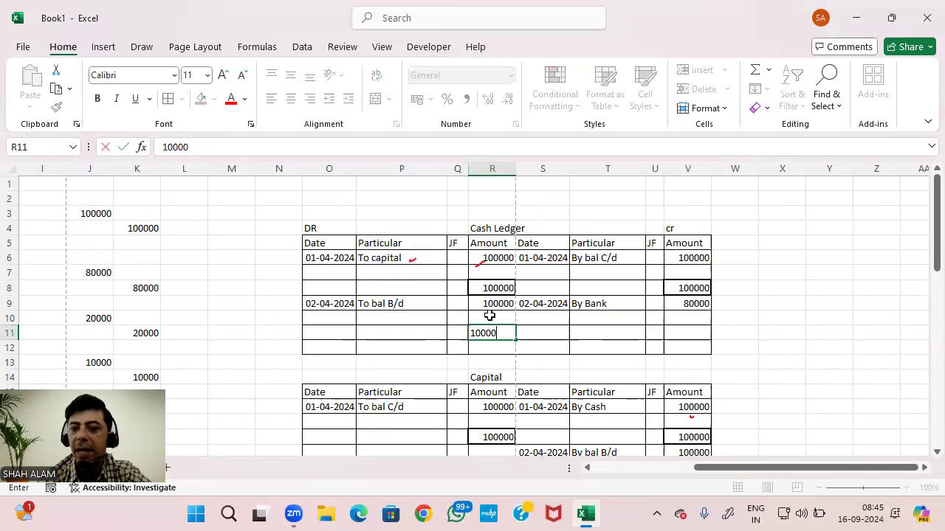
{"action": "key", "text": "Return"}
{"action": "key", "text": "Up"}
{"action": "key", "text": "Right"}
{"action": "key", "text": "Right"}
{"action": "key", "text": "Right"}
{"action": "key", "text": "Right"}
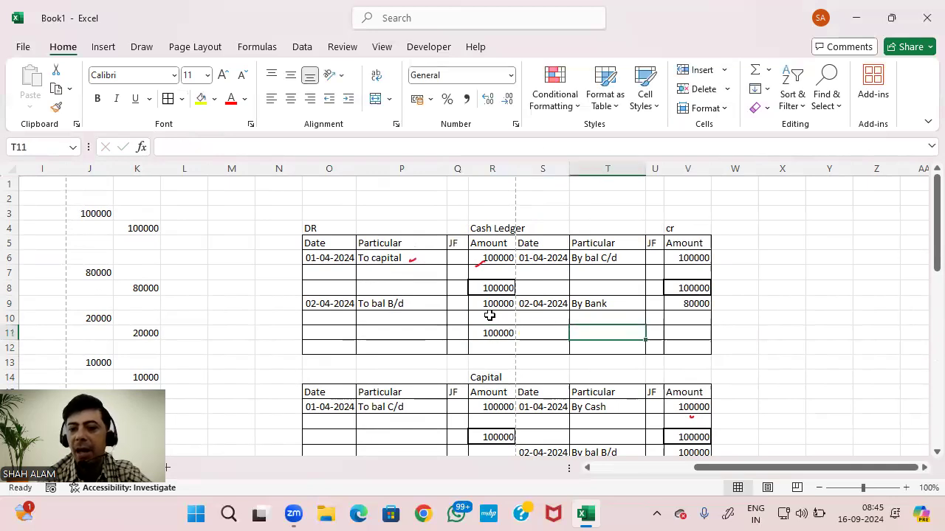
{"action": "type", "text": "100000"}
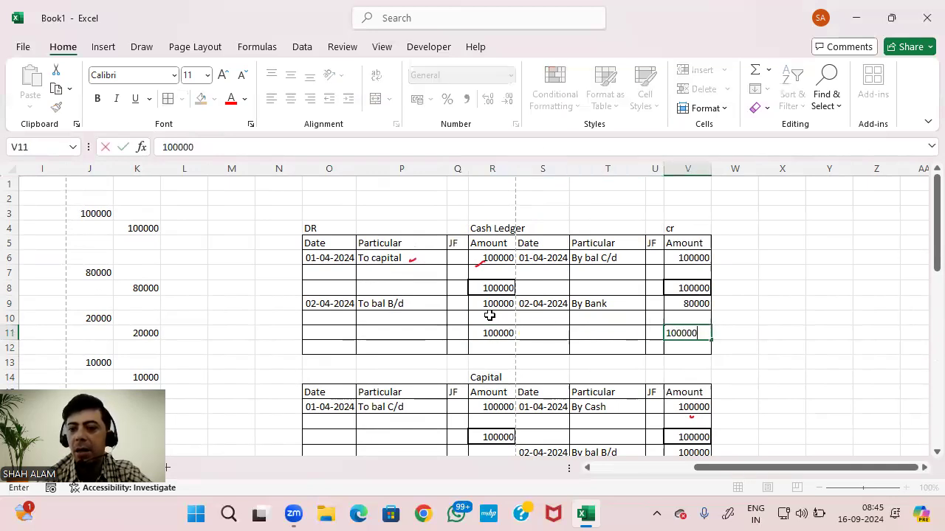
{"action": "key", "text": "Return"}
Enter the Cash ledger's closing balance on the credit side, with 20000 in V10 and "By bal C/d" in T10
{"action": "key", "text": "Up"}
{"action": "key", "text": "Up"}
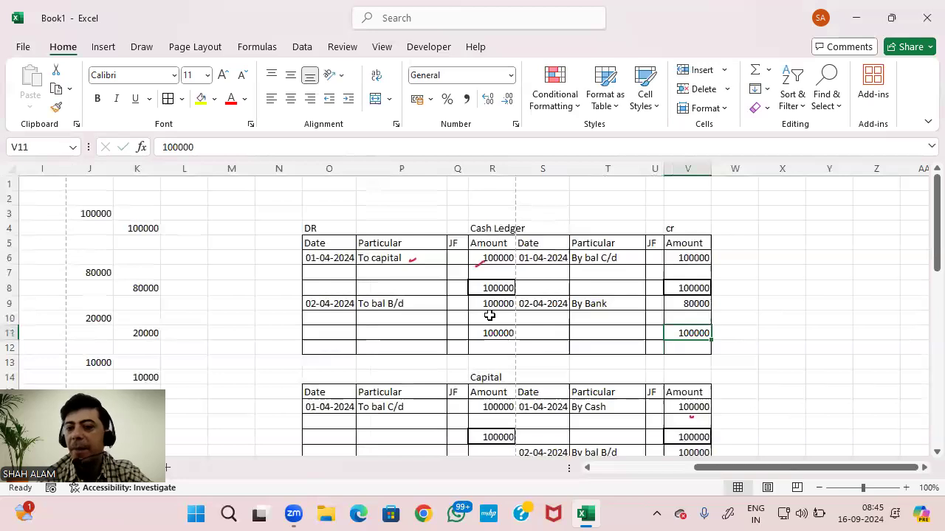
{"action": "type", "text": "20000"}
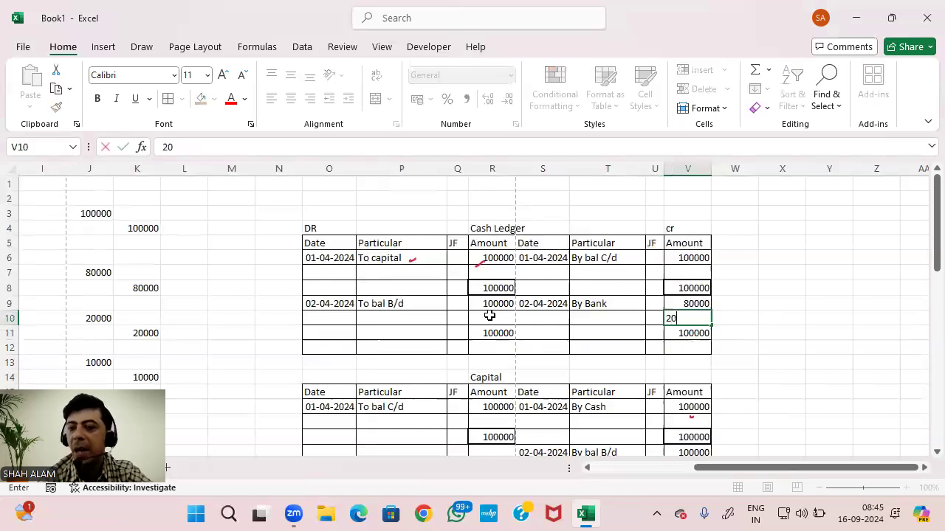
{"action": "key", "text": "Return"}
{"action": "key", "text": "Up"}
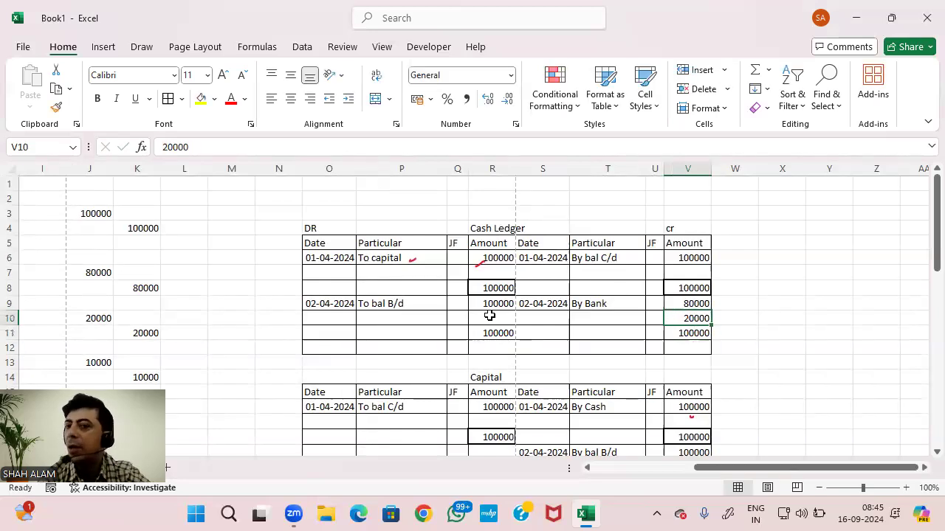
{"action": "key", "text": "Left"}
{"action": "key", "text": "Left"}
{"action": "type", "text": "By "}
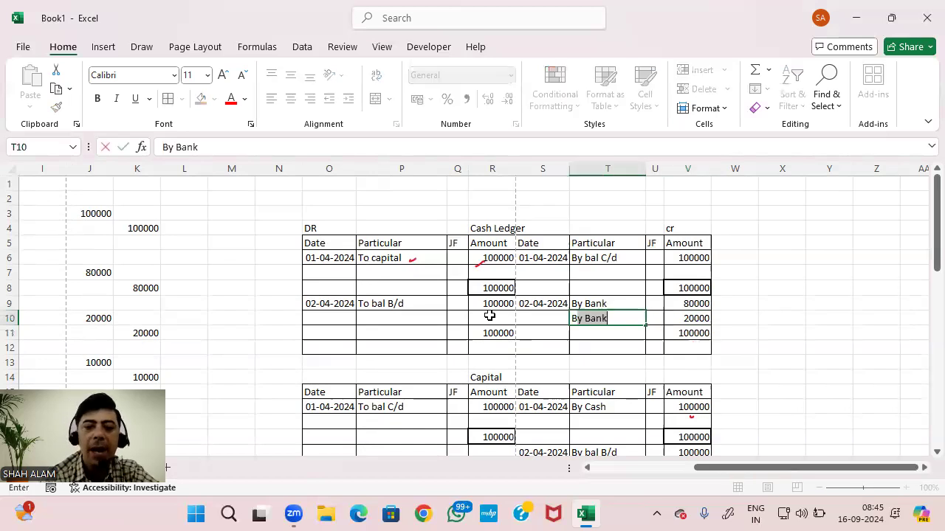
{"action": "type", "text": "bal"}
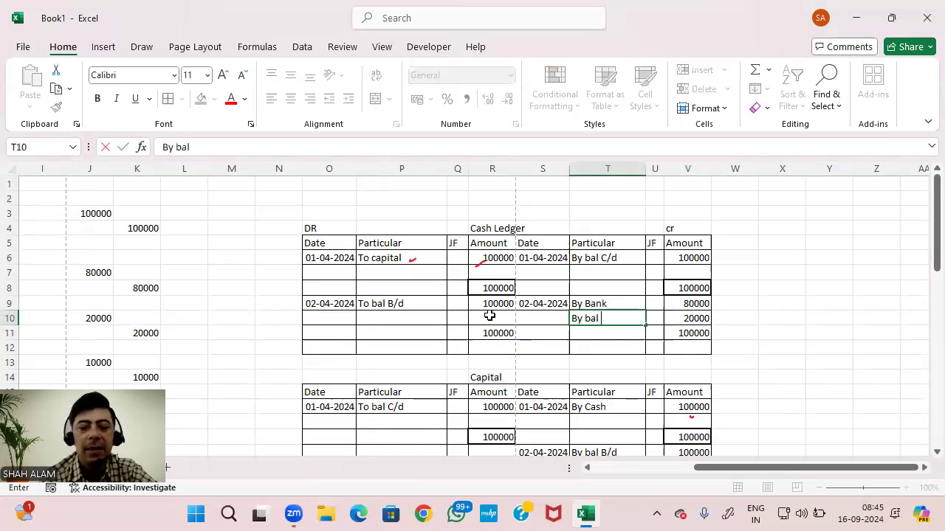
{"action": "type", "text": " C/d"}
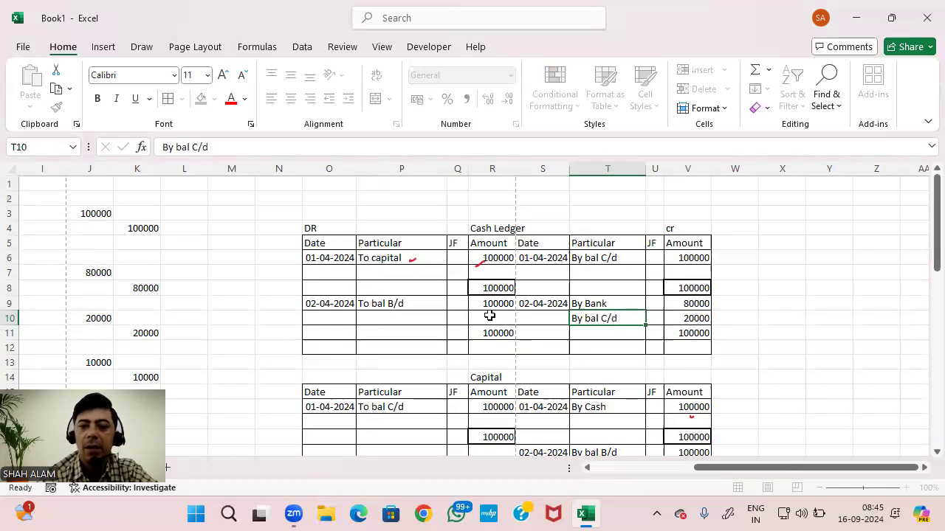
{"action": "key", "text": "Return"}
Fill the date 02-04-2024 from S9 down to S10 beside the Cash ledger's closing balance
{"action": "key", "text": "Left"}
{"action": "key", "text": "Up"}
{"action": "key", "text": "Up"}
{"action": "key", "text": "shift+Down"}
{"action": "key", "text": "ctrl+d"}
Enter the date 03-04-2024 in O12 on the debit side of the Cash ledger
{"action": "key", "text": "Down"}
{"action": "key", "text": "Down"}
{"action": "key", "text": "Down"}
{"action": "key", "text": "Left"}
{"action": "key", "text": "Left"}
{"action": "key", "text": "Left"}
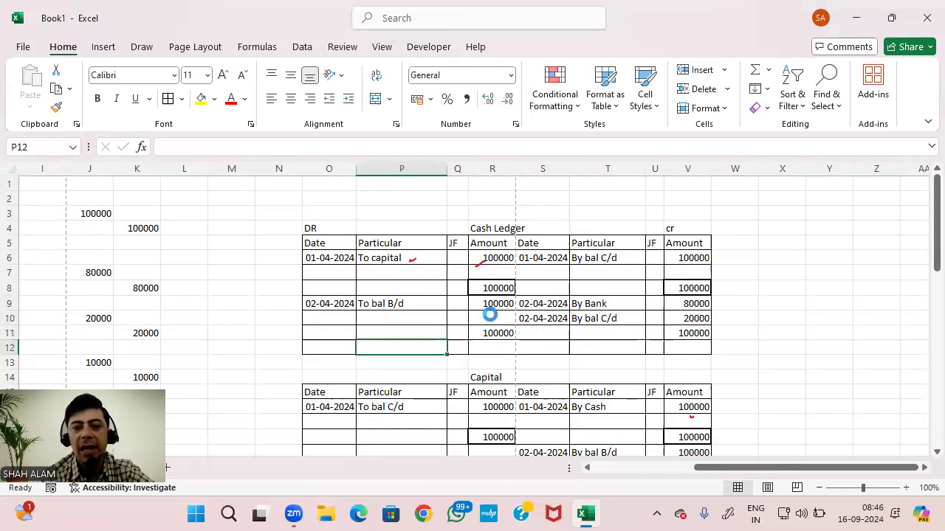
{"action": "key", "text": "Left"}
{"action": "type", "text": "3"}
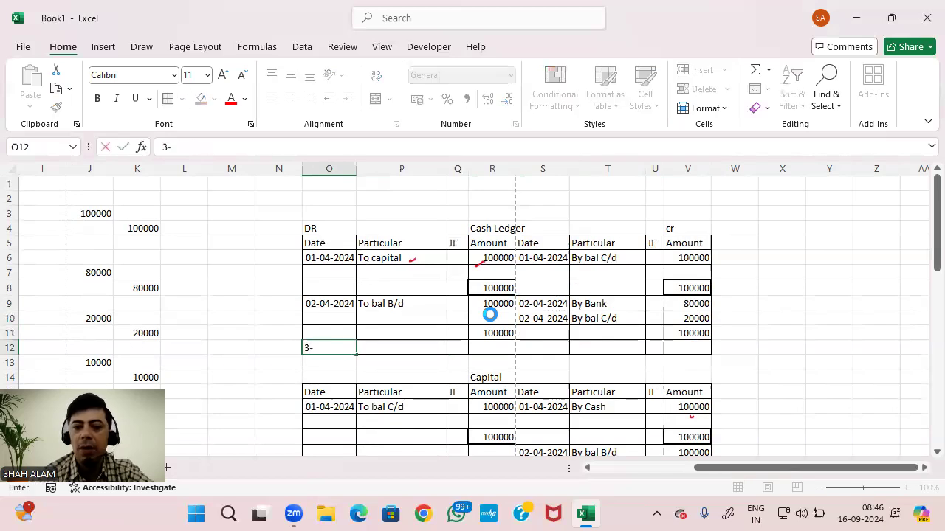
{"action": "type", "text": "-4-2024"}
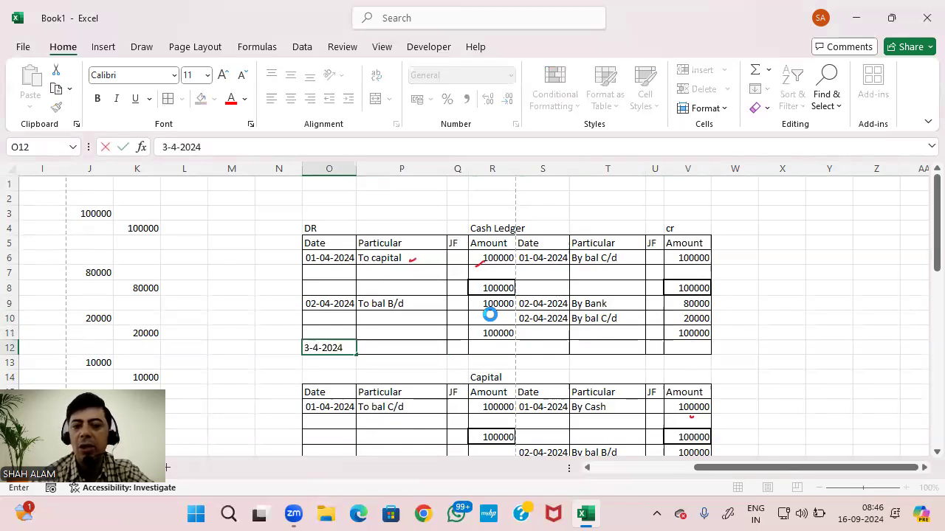
{"action": "key", "text": "Return"}
Enter the Cash ledger's opening balance with particular "To bal b/d" in P12 and amount 20000 in R12
{"action": "key", "text": "Up"}
{"action": "key", "text": "Right"}
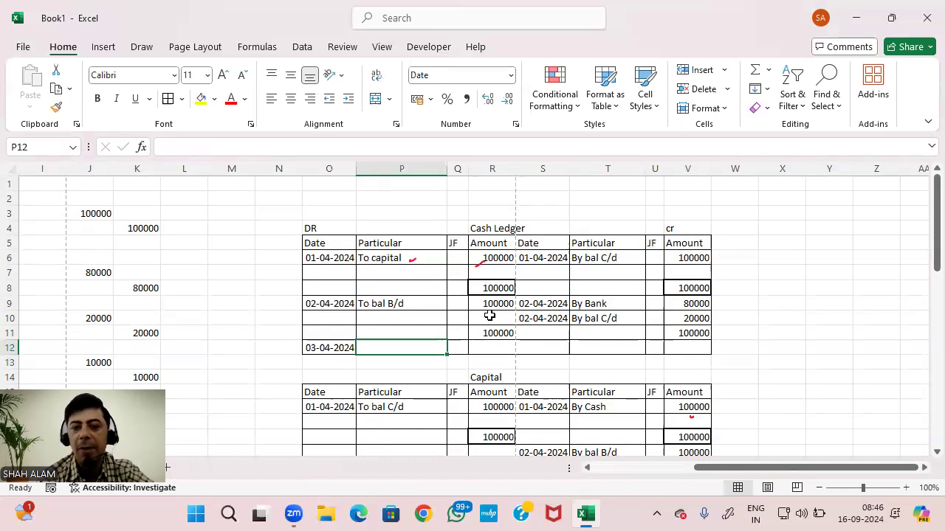
{"action": "type", "text": "By"}
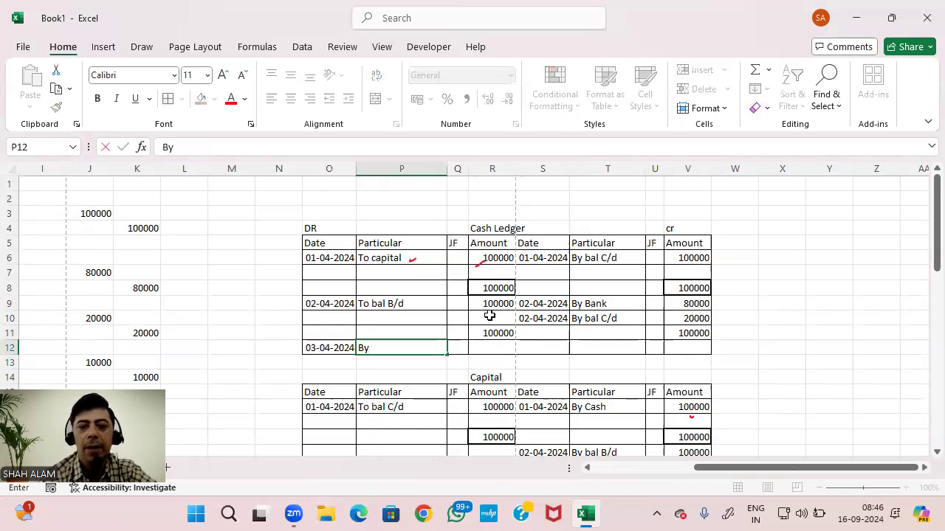
{"action": "key", "text": "BackSpace"}
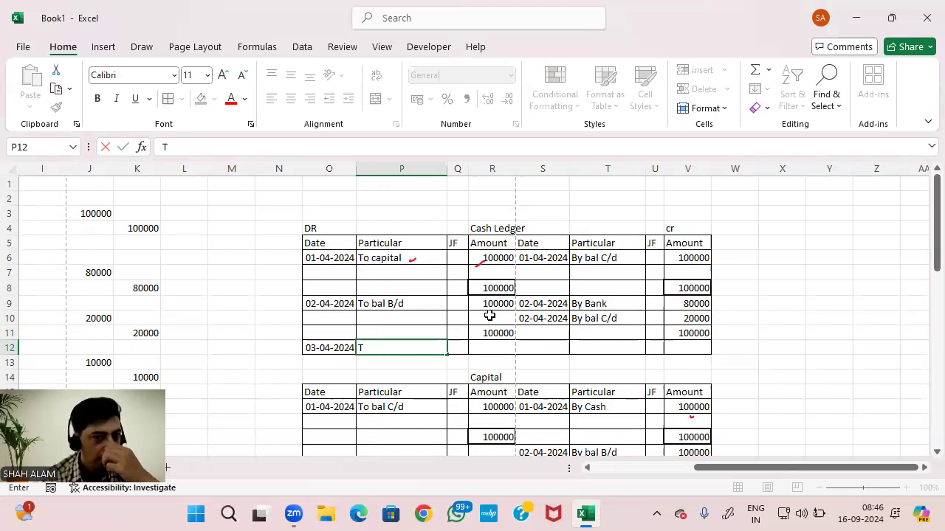
{"action": "type", "text": "To bal"}
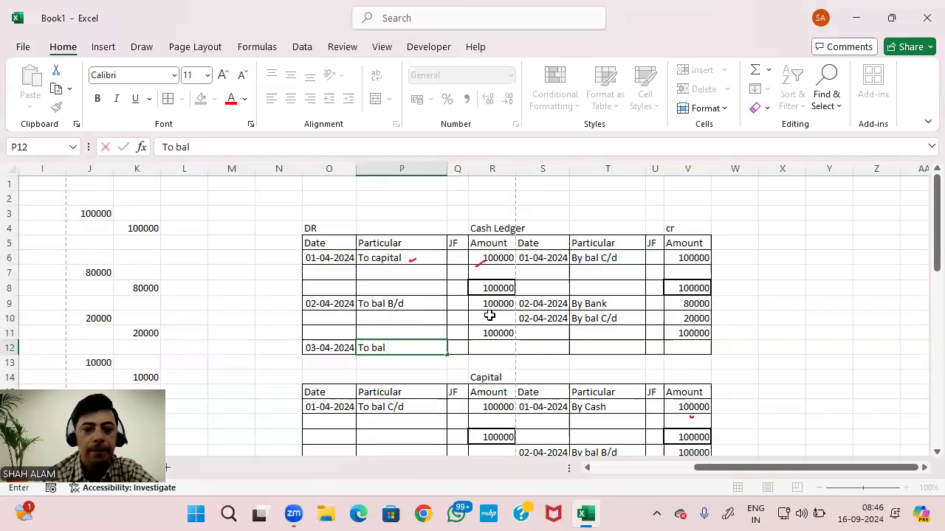
{"action": "type", "text": " b/"}
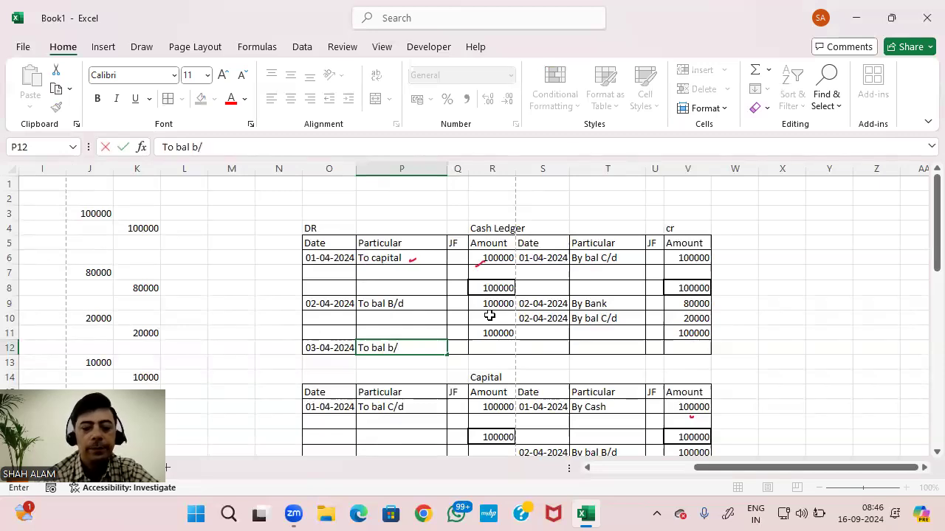
{"action": "type", "text": "d"}
{"action": "key", "text": "Tab"}
{"action": "key", "text": "Tab"}
{"action": "type", "text": "20000"}
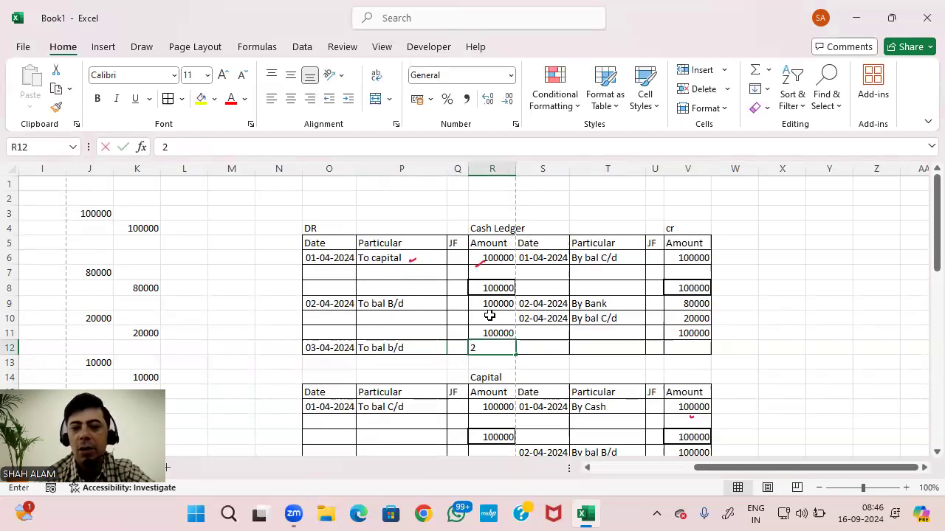
{"action": "key", "text": "Return"}
Apply thick outside borders to the Cash ledger totals in R11 and V11
{"action": "key", "text": "Up"}
{"action": "key", "text": "Up"}
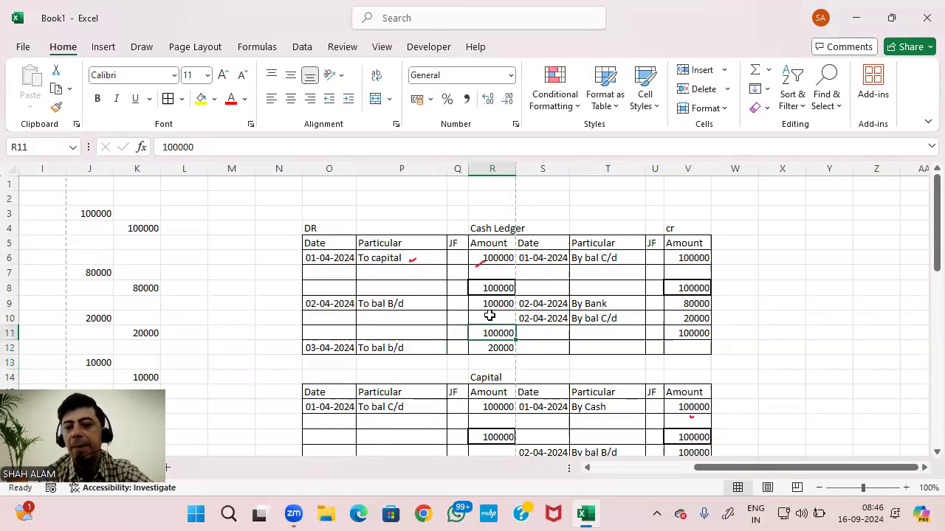
{"action": "left_click", "coordinate": [181, 99]}
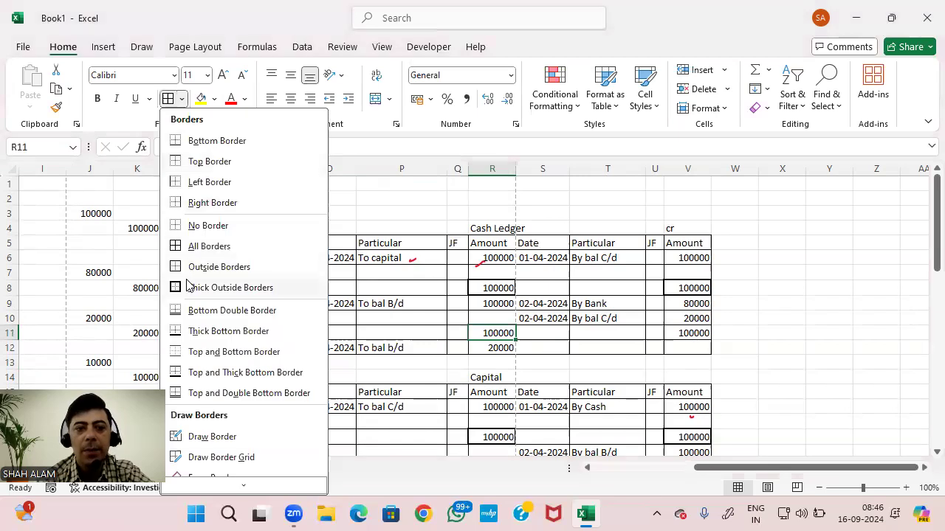
{"action": "left_click", "coordinate": [188, 286]}
{"action": "left_click", "coordinate": [693, 342]}
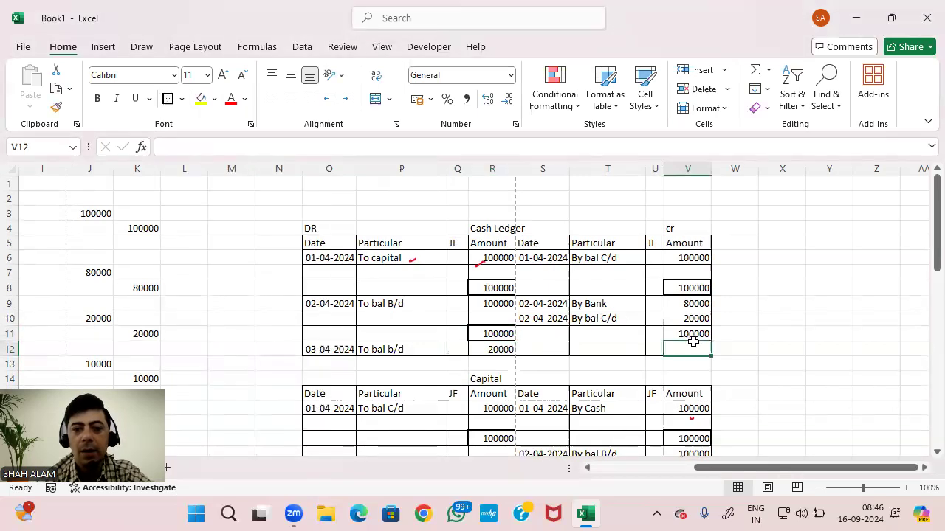
{"action": "left_click", "coordinate": [693, 332]}
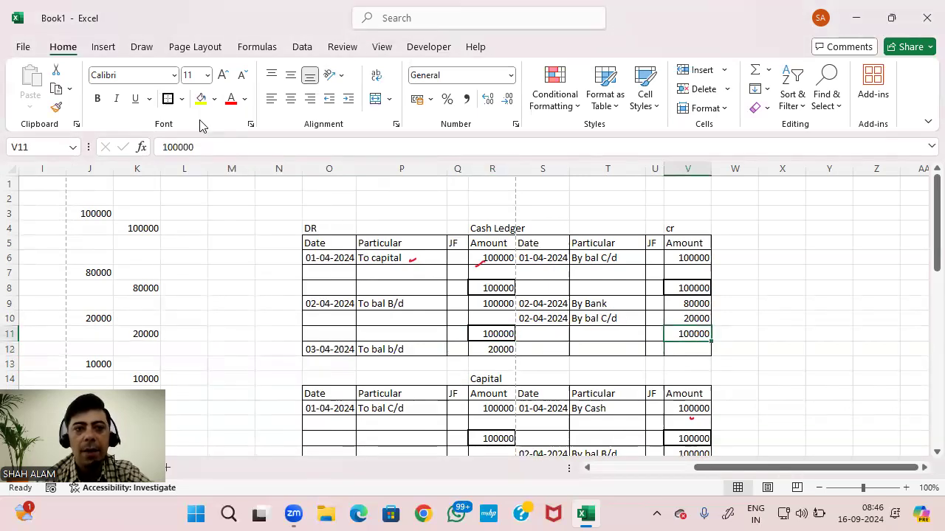
{"action": "left_click", "coordinate": [169, 99]}
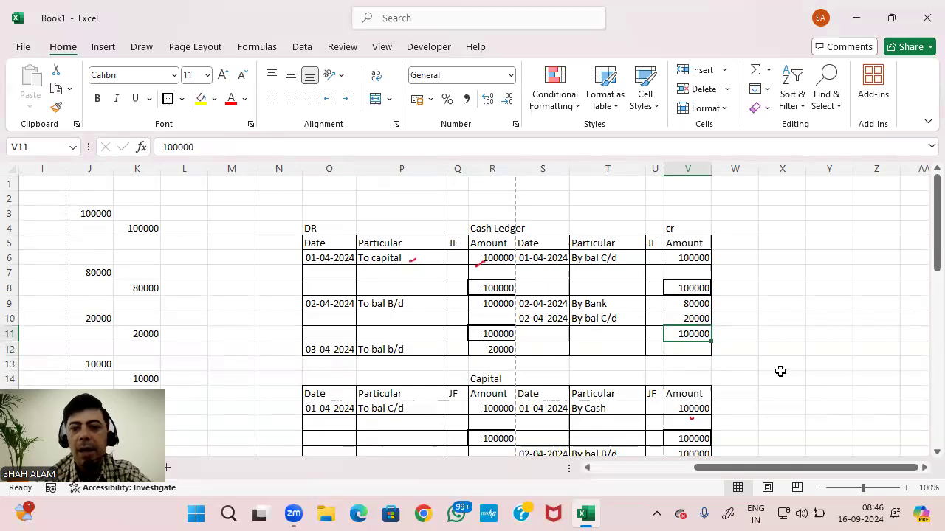
{"action": "left_click", "coordinate": [762, 337]}
Clear the Capital ledger's "By bal B/d" amount in V19 and re-enter it as 100000
{"action": "scroll", "coordinate": [696, 323], "scroll_direction": "down", "scroll_amount": 2}
{"action": "scroll", "coordinate": [696, 319], "scroll_direction": "up", "scroll_amount": 1}
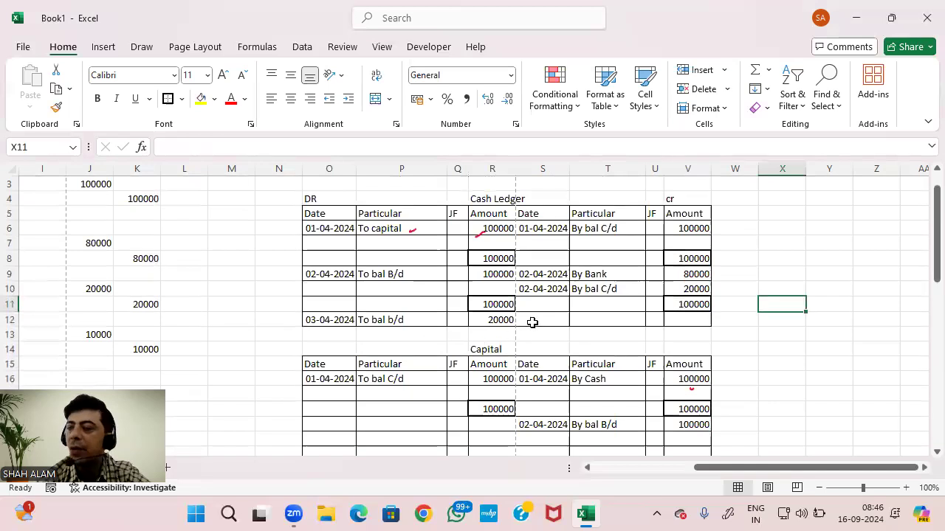
{"action": "scroll", "coordinate": [534, 336], "scroll_direction": "down", "scroll_amount": 2}
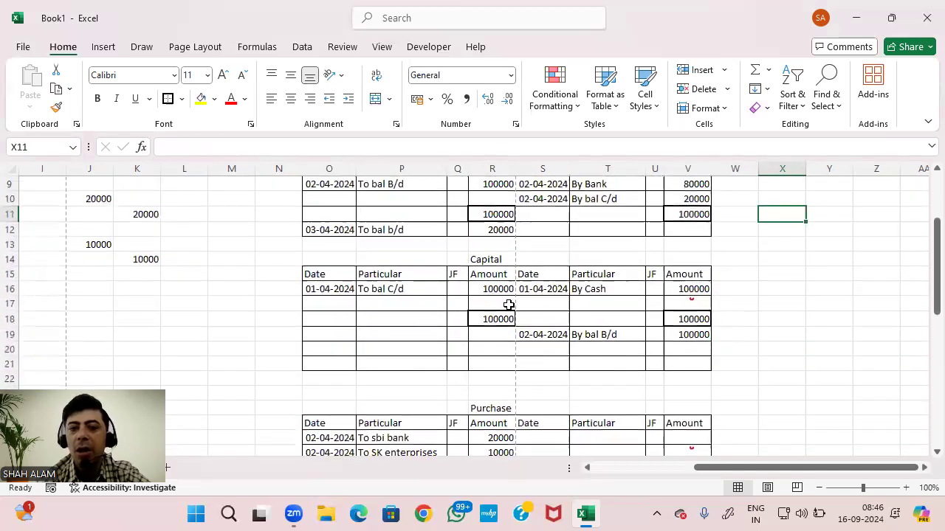
{"action": "left_click", "coordinate": [677, 333]}
{"action": "key", "text": "Delete"}
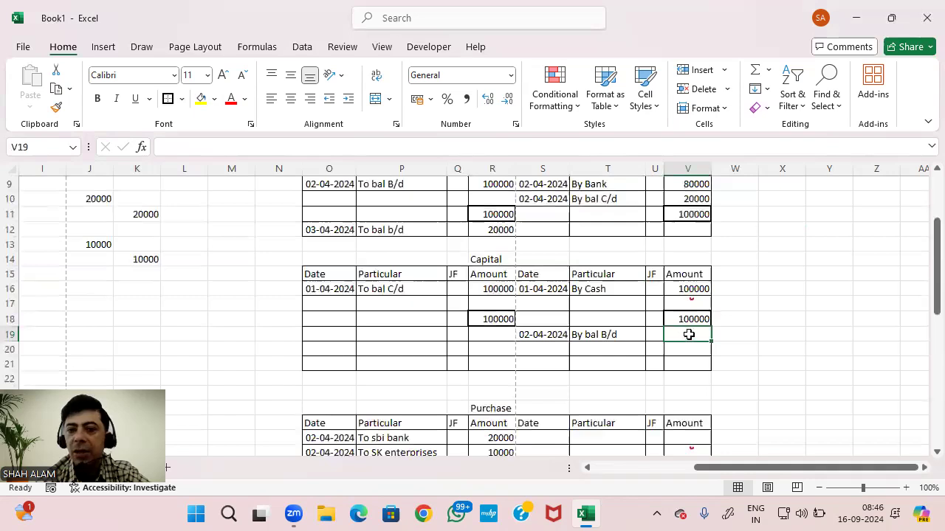
{"action": "type", "text": "1000"}
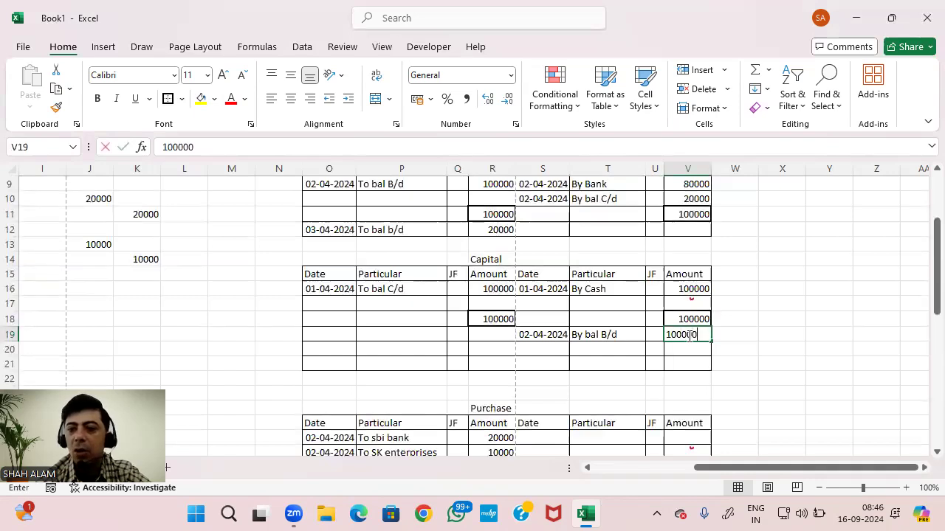
{"action": "type", "text": "00"}
{"action": "key", "text": "Return"}
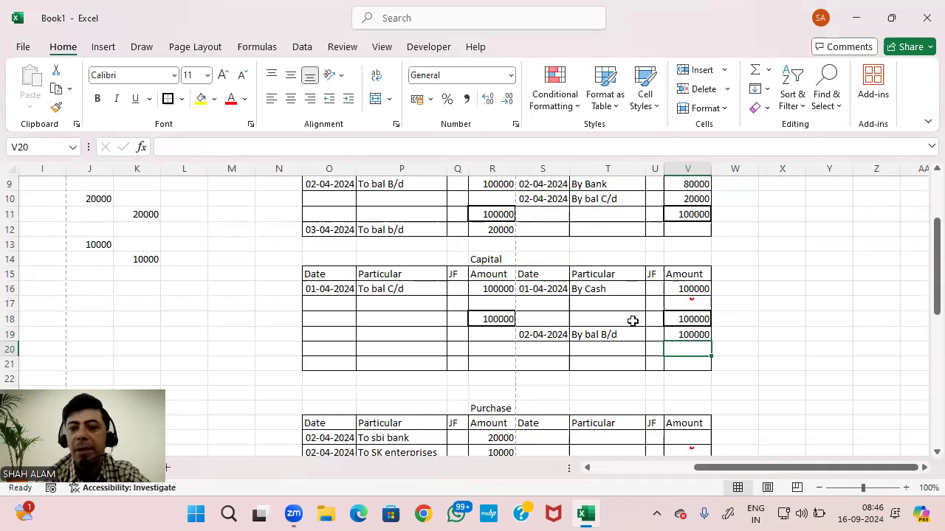
{"action": "left_click", "coordinate": [383, 338]}
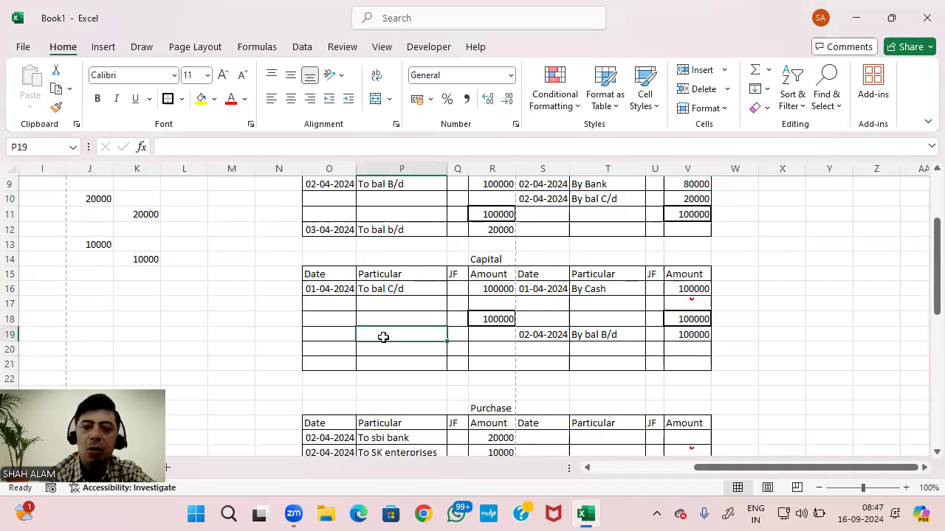
{"action": "type", "text": "T"}
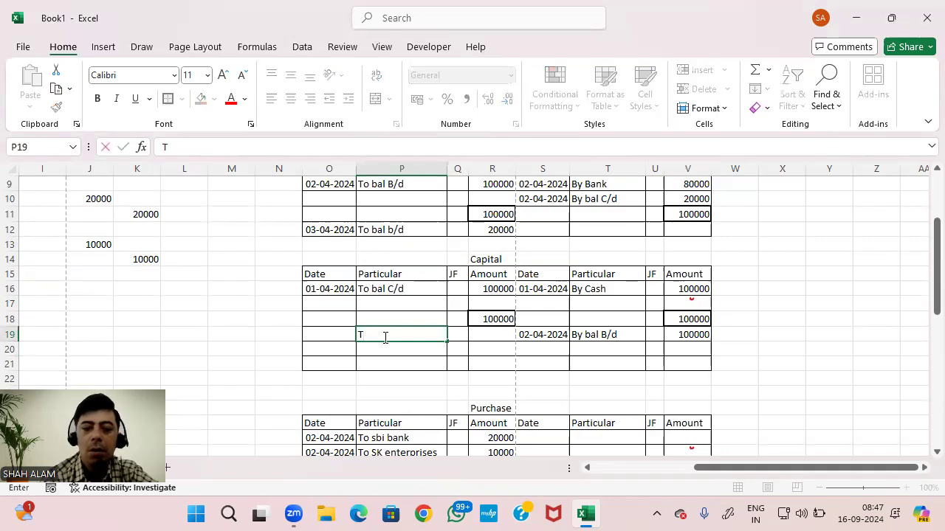
{"action": "type", "text": "o abl"}
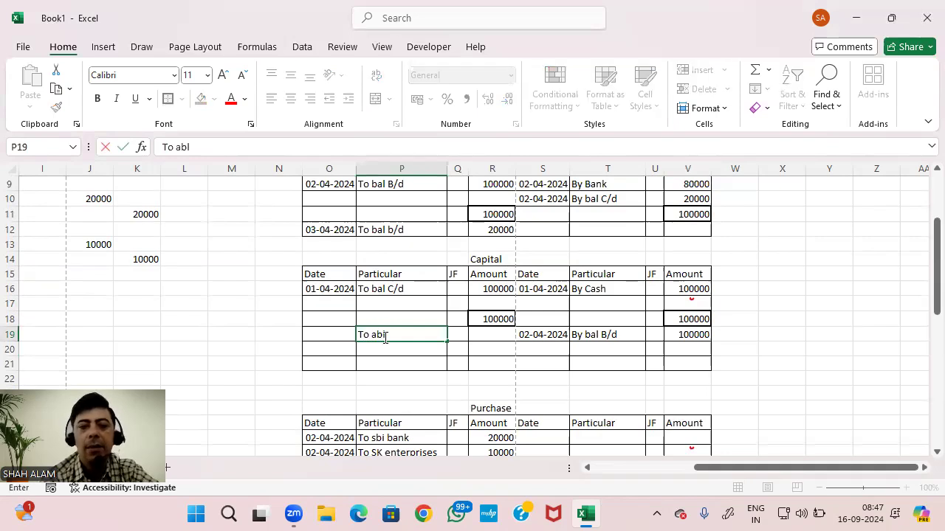
{"action": "key", "text": "BackSpace"}
{"action": "key", "text": "BackSpace"}
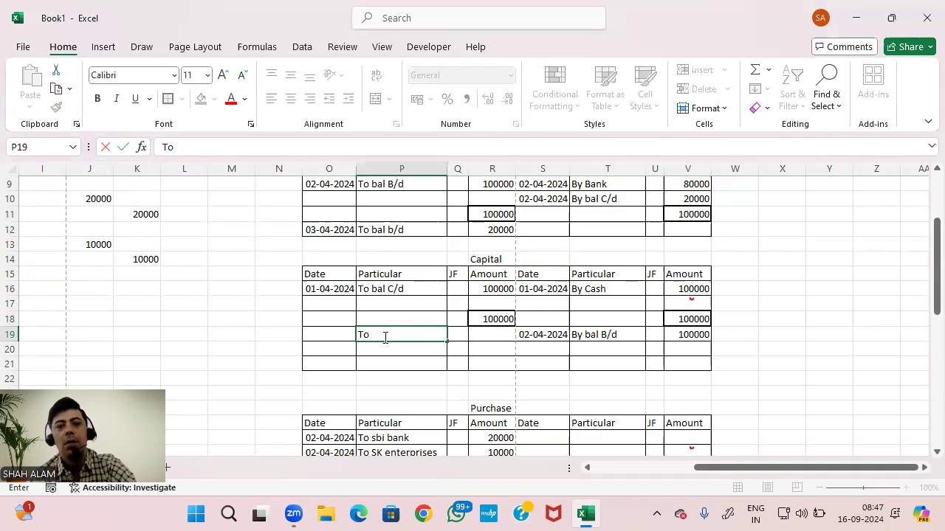
{"action": "key", "text": "Escape"}
Copy the Capital ledger's "To bal C/d" entry from O16:R16 to the row starting at O19
{"action": "left_click", "coordinate": [381, 289]}
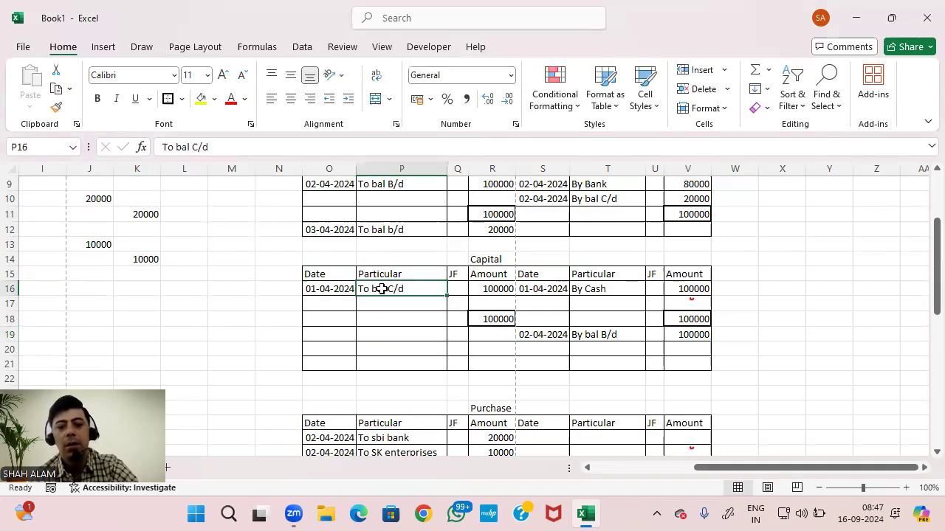
{"action": "key", "text": "shift+Right"}
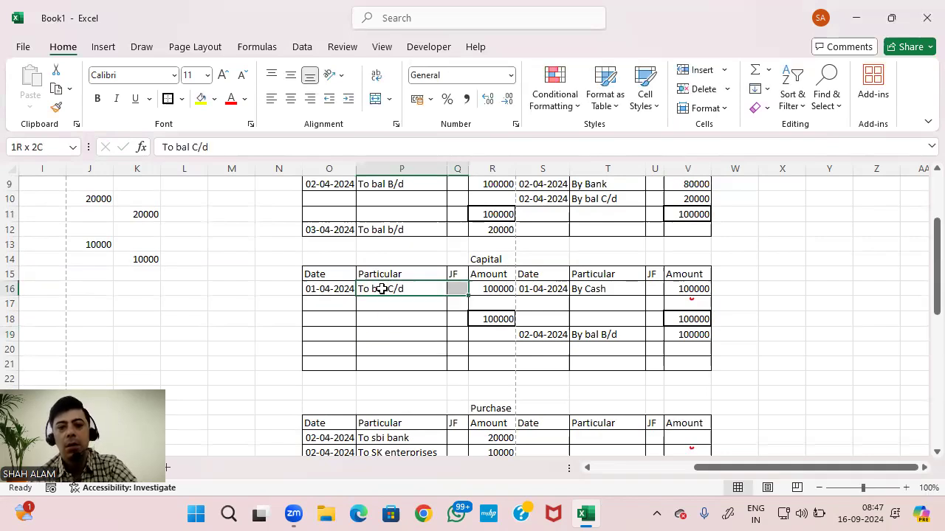
{"action": "left_click", "coordinate": [341, 288]}
{"action": "key", "text": "shift+Right"}
{"action": "key", "text": "shift+Right"}
{"action": "key", "text": "shift+Right"}
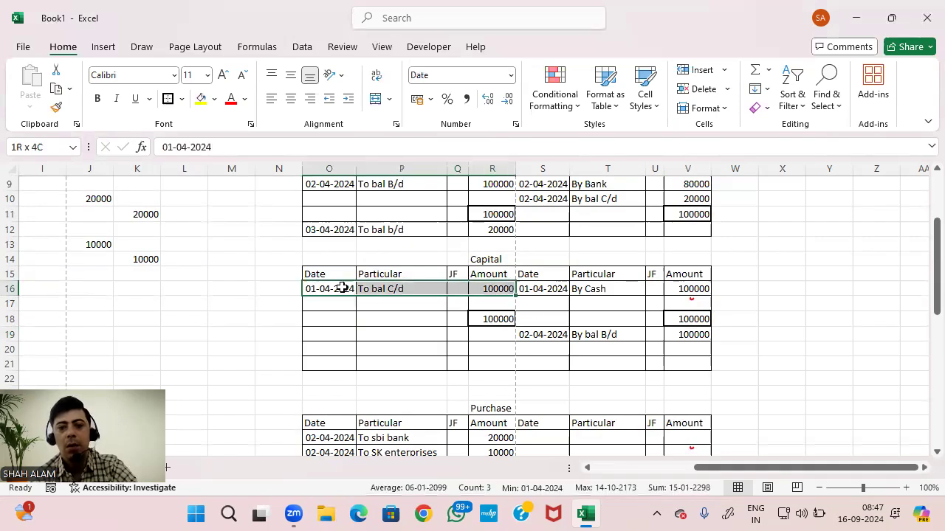
{"action": "key", "text": "ctrl+c"}
{"action": "key", "text": "Down"}
{"action": "key", "text": "Down"}
{"action": "key", "text": "Down"}
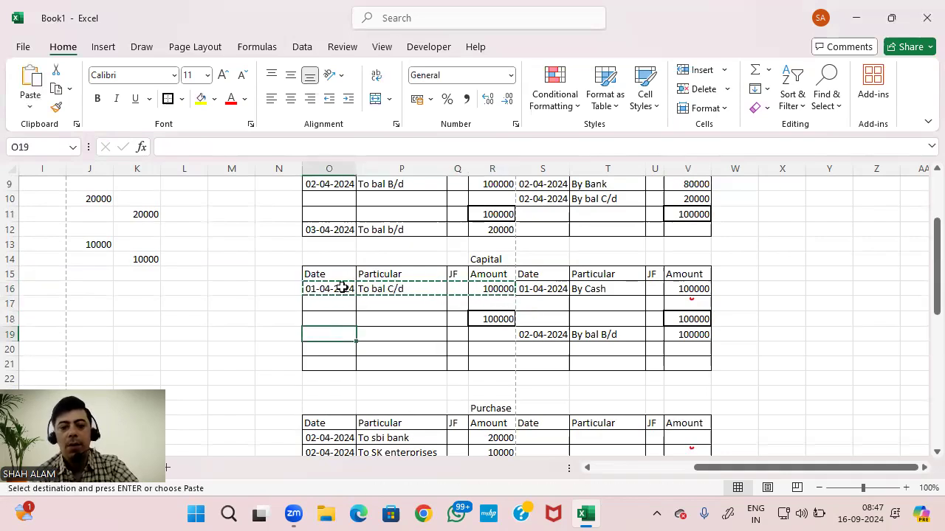
{"action": "key", "text": "ctrl+v"}
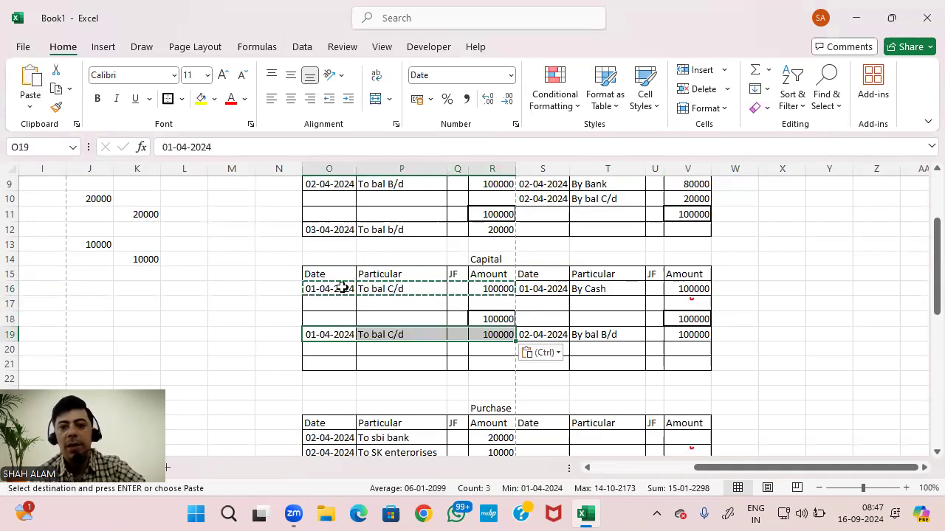
Change the date of the copied "To bal C/d" entry in O19 to 02-04-2024
{"action": "double_click", "coordinate": [312, 334]}
{"action": "key", "text": "BackSpace"}
{"action": "type", "text": "2"}
{"action": "key", "text": "Return"}
Copy the Capital ledger's boxed debit total from R18 into R20
{"action": "key", "text": "Right"}
{"action": "key", "text": "Right"}
{"action": "key", "text": "Right"}
{"action": "key", "text": "Up"}
{"action": "key", "text": "Up"}
{"action": "key", "text": "ctrl+c"}
{"action": "key", "text": "Down"}
{"action": "key", "text": "Down"}
{"action": "key", "text": "Down"}
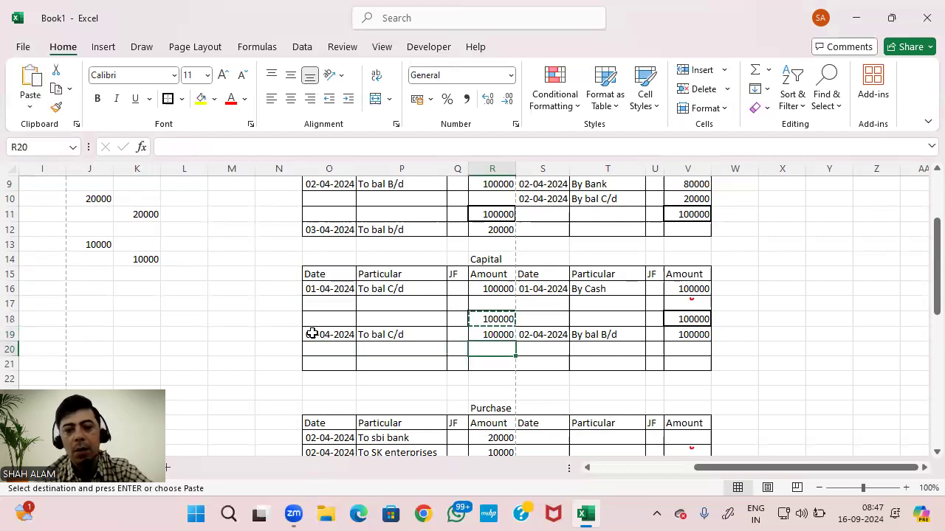
{"action": "key", "text": "Up"}
{"action": "key", "text": "Down"}
{"action": "key", "text": "Up"}
{"action": "key", "text": "Down"}
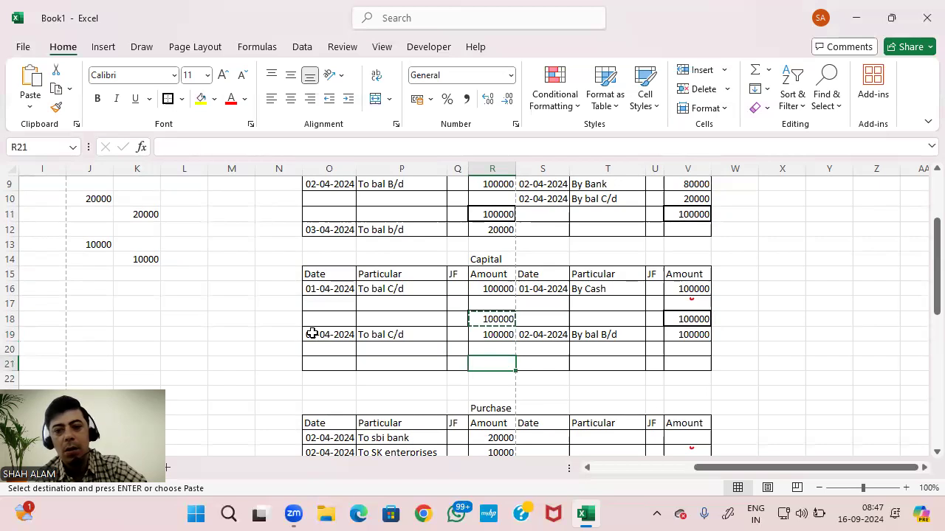
{"action": "key", "text": "Up"}
{"action": "key", "text": "Up"}
{"action": "key", "text": "Down"}
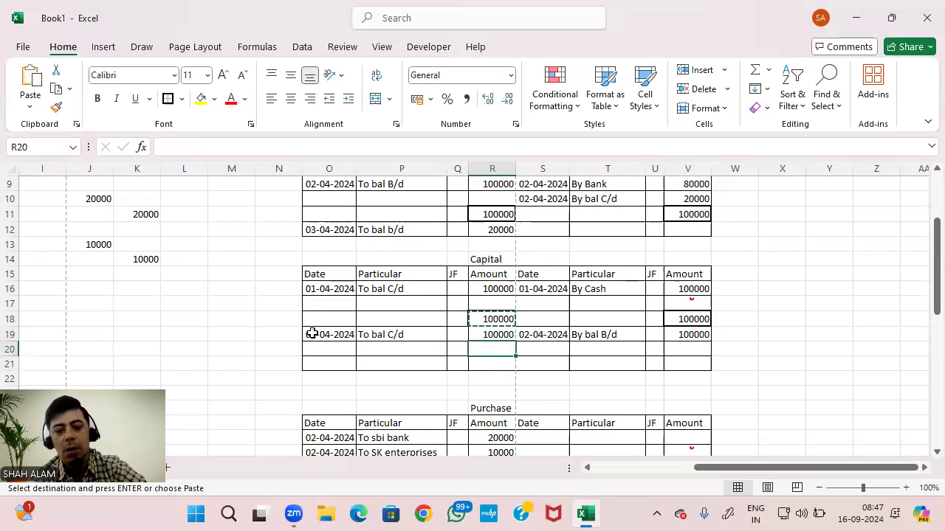
{"action": "key", "text": "ctrl+v"}
Paste the same boxed total into V20 on the credit side of the Capital ledger
{"action": "key", "text": "Right"}
{"action": "key", "text": "Right"}
{"action": "key", "text": "Right"}
{"action": "key", "text": "Right"}
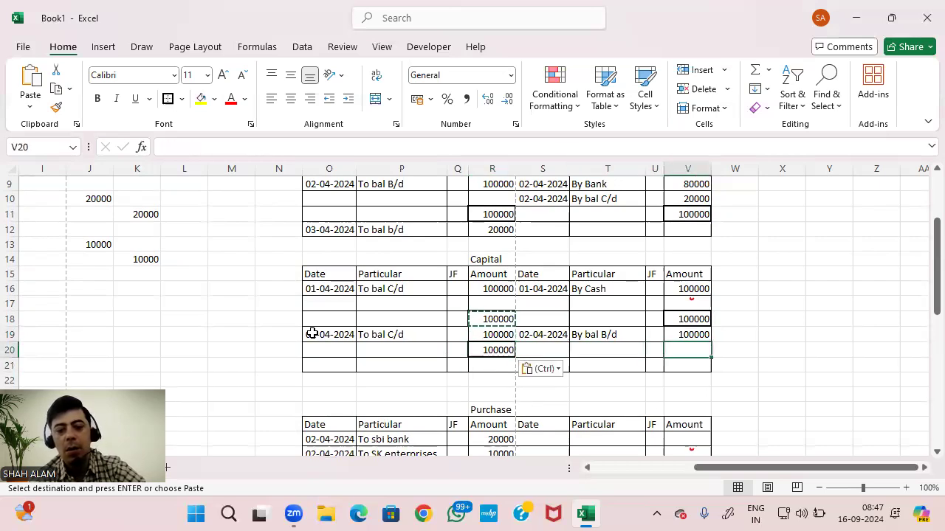
{"action": "key", "text": "ctrl+v"}
Copy the Capital ledger's "By bal B/d" entry from S19:V19 to the row starting at S21
{"action": "key", "text": "Down"}
{"action": "key", "text": "Left"}
{"action": "key", "text": "Left"}
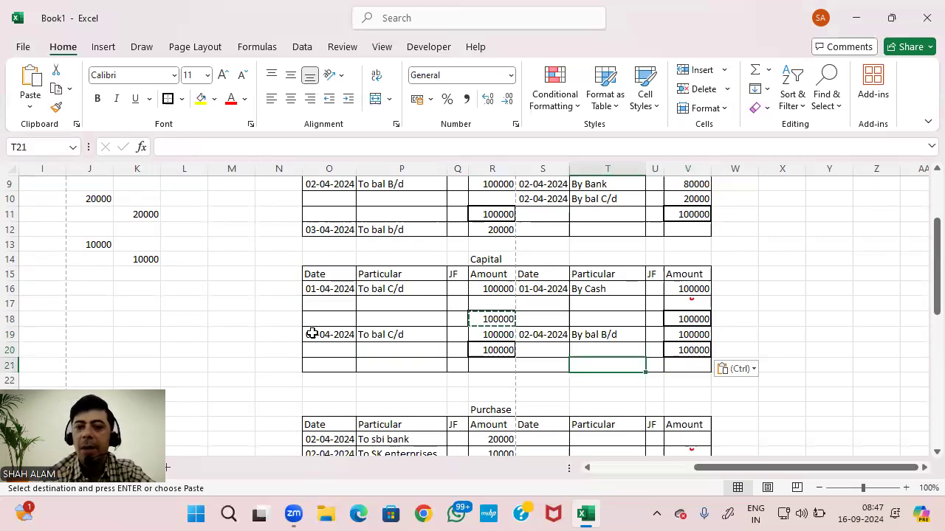
{"action": "key", "text": "Left"}
{"action": "key", "text": "Up"}
{"action": "key", "text": "Up"}
{"action": "key", "text": "shift+Right"}
{"action": "key", "text": "shift+Right"}
{"action": "key", "text": "shift+Right"}
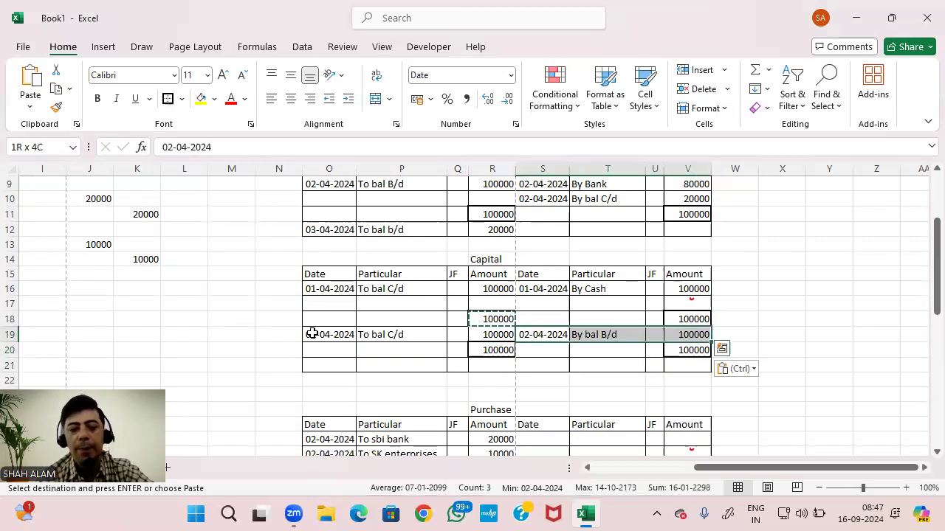
{"action": "key", "text": "ctrl+c"}
{"action": "key", "text": "Down"}
{"action": "key", "text": "Down"}
{"action": "key", "text": "ctrl+v"}
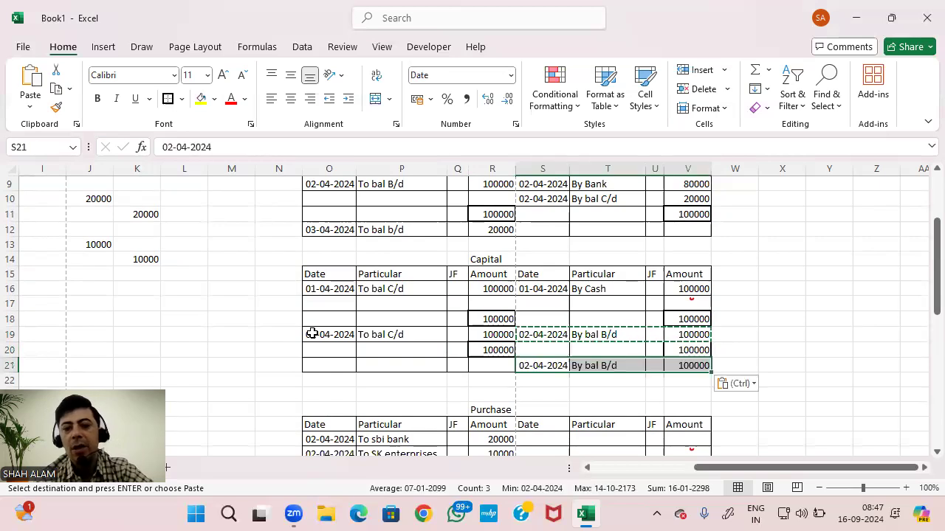
Change the date of the copied "By bal B/d" entry in S21 to 03-04-2024
{"action": "double_click", "coordinate": [530, 365]}
{"action": "key", "text": "BackSpace"}
{"action": "type", "text": "3"}
{"action": "key", "text": "Return"}
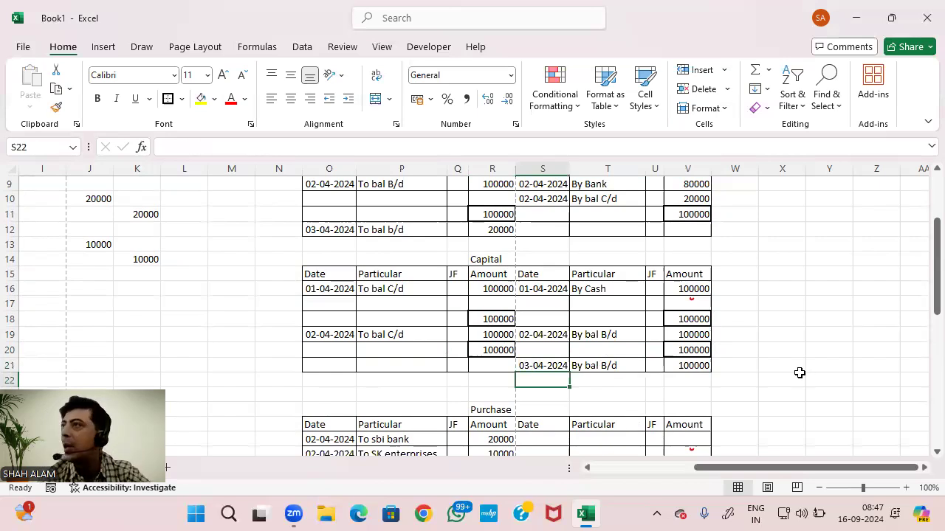
Set the Purchase ledger's debit total in R28 to 30000
{"action": "scroll", "coordinate": [799, 372], "scroll_direction": "down", "scroll_amount": 3}
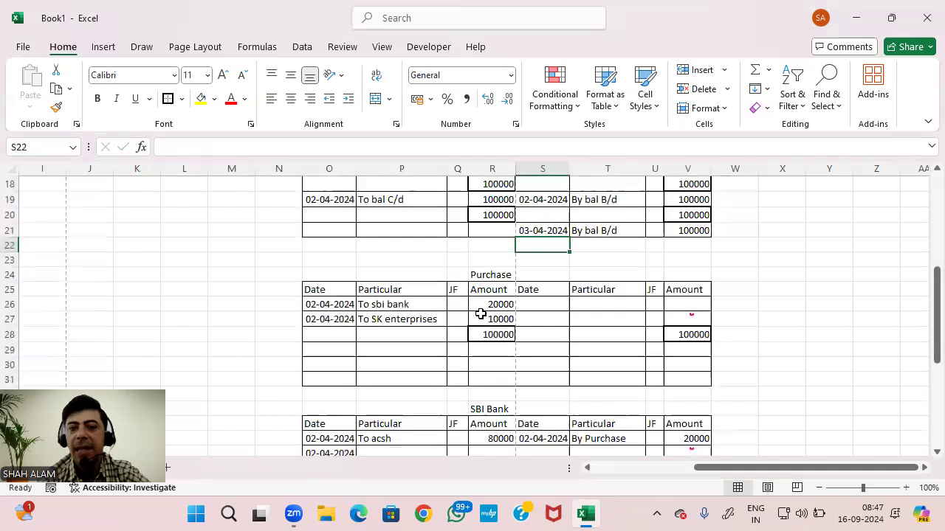
{"action": "type", "text": "300"}
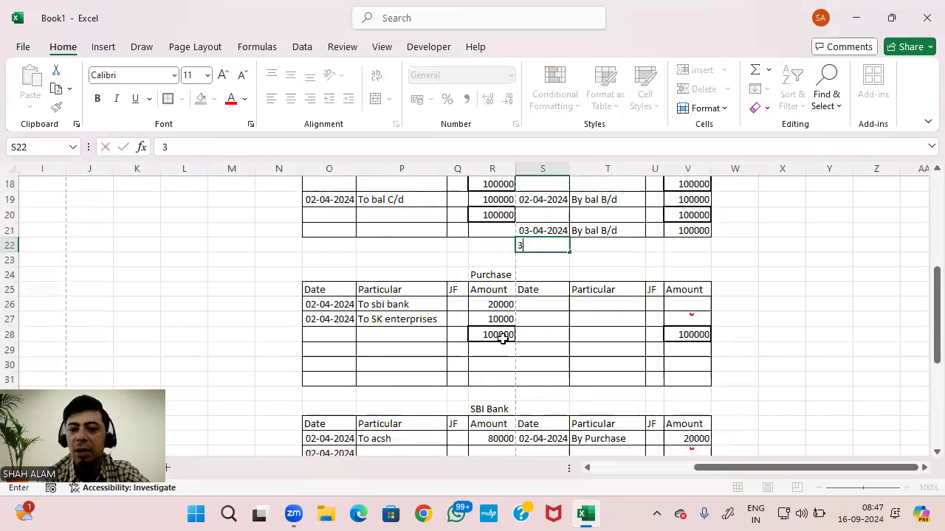
{"action": "key", "text": "Escape"}
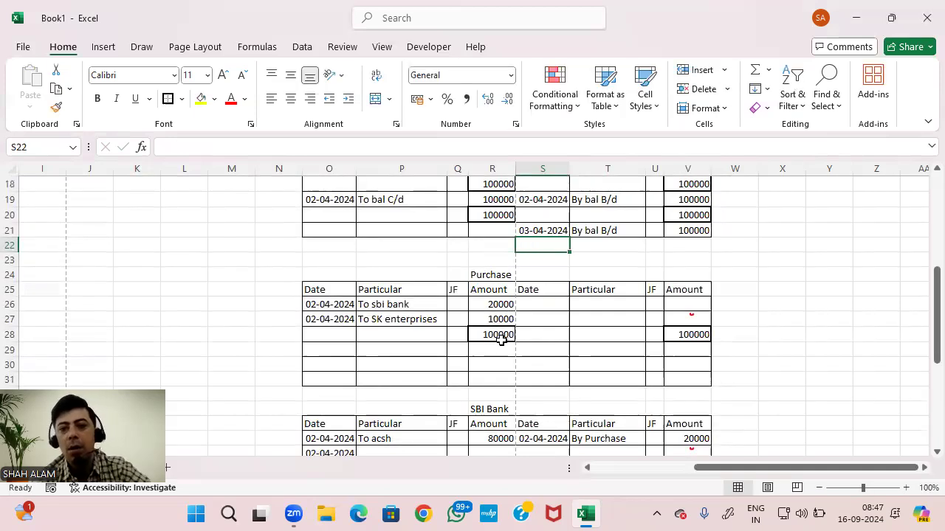
{"action": "left_click", "coordinate": [499, 335]}
{"action": "type", "text": "30000"}
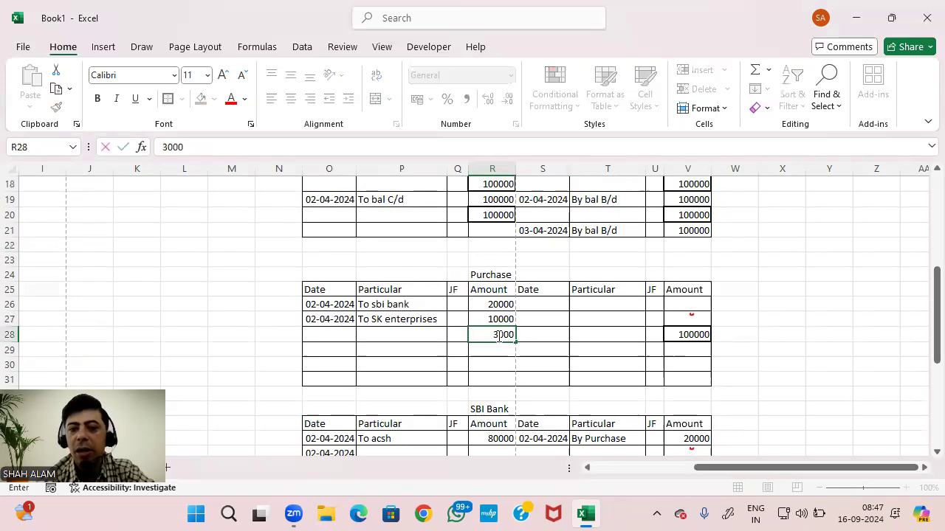
{"action": "key", "text": "Return"}
Set the Purchase ledger's credit total in V28 to 30000
{"action": "left_click", "coordinate": [499, 335]}
{"action": "key", "text": "Right"}
{"action": "key", "text": "Right"}
{"action": "key", "text": "Right"}
{"action": "key", "text": "Right"}
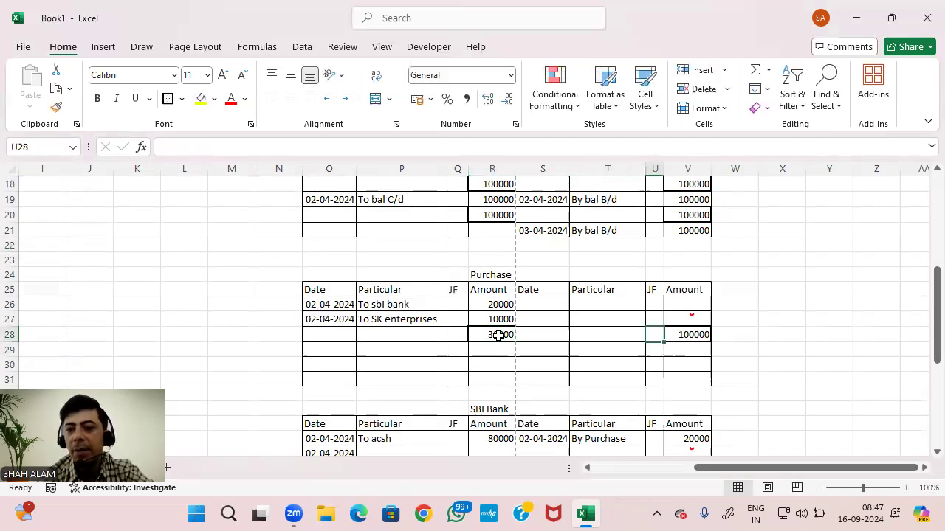
{"action": "type", "text": "30000"}
{"action": "key", "text": "Return"}
Enter the date 02-04-2024 in S26 on the credit side of the Purchase ledger
{"action": "key", "text": "Up"}
{"action": "key", "text": "Up"}
{"action": "key", "text": "Up"}
{"action": "key", "text": "Left"}
{"action": "key", "text": "Left"}
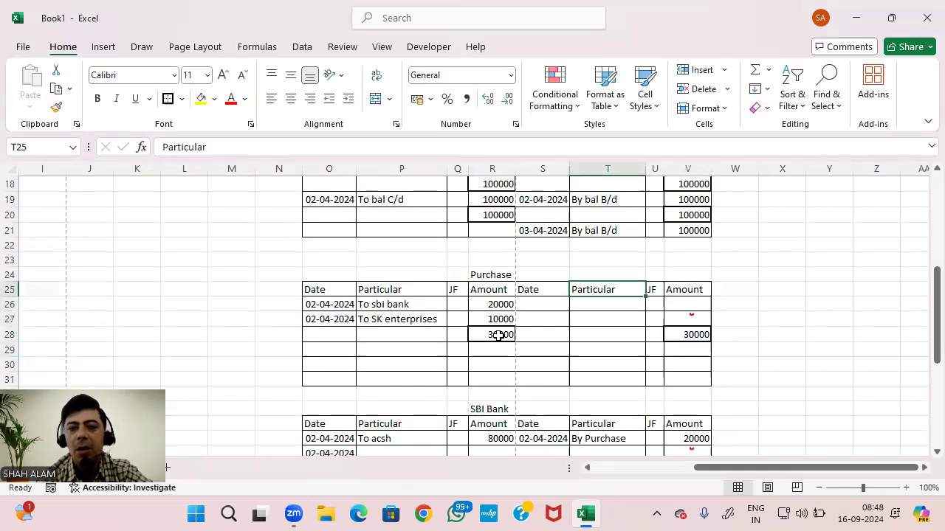
{"action": "key", "text": "Down"}
{"action": "key", "text": "Left"}
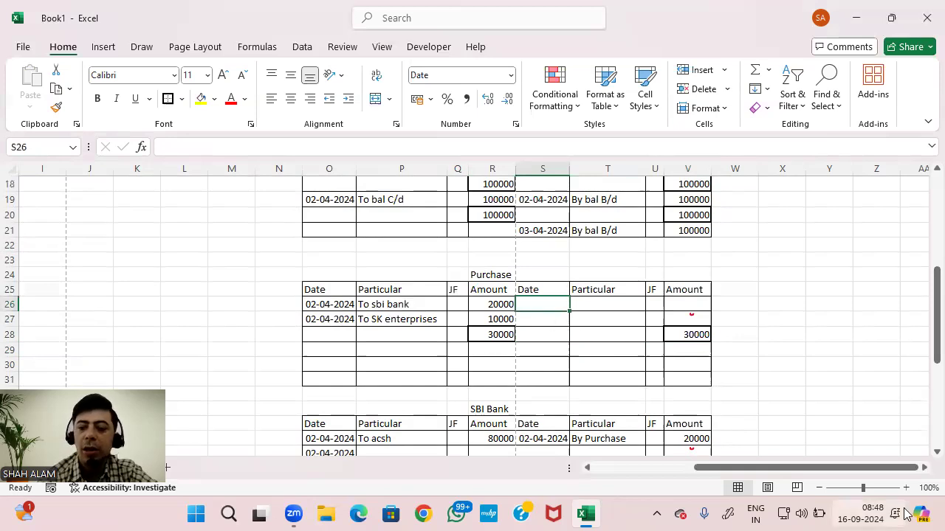
{"action": "type", "text": "2-04-20"}
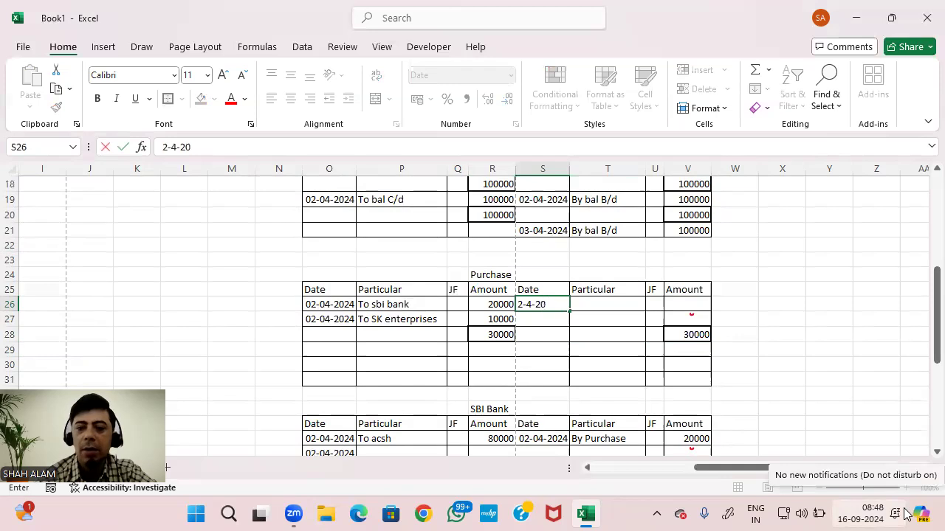
{"action": "type", "text": "24"}
{"action": "key", "text": "Return"}
Enter the particular "By bal c/d" in T26 of the Purchase ledger and move to its amount cell V26
{"action": "key", "text": "Up"}
{"action": "key", "text": "Up"}
{"action": "key", "text": "Right"}
{"action": "key", "text": "Down"}
{"action": "type", "text": "By b"}
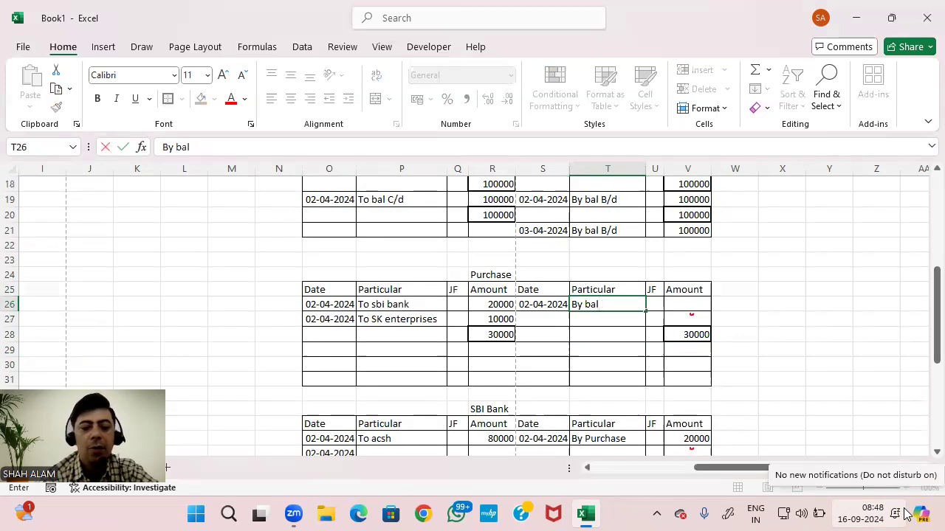
{"action": "type", "text": "al c"}
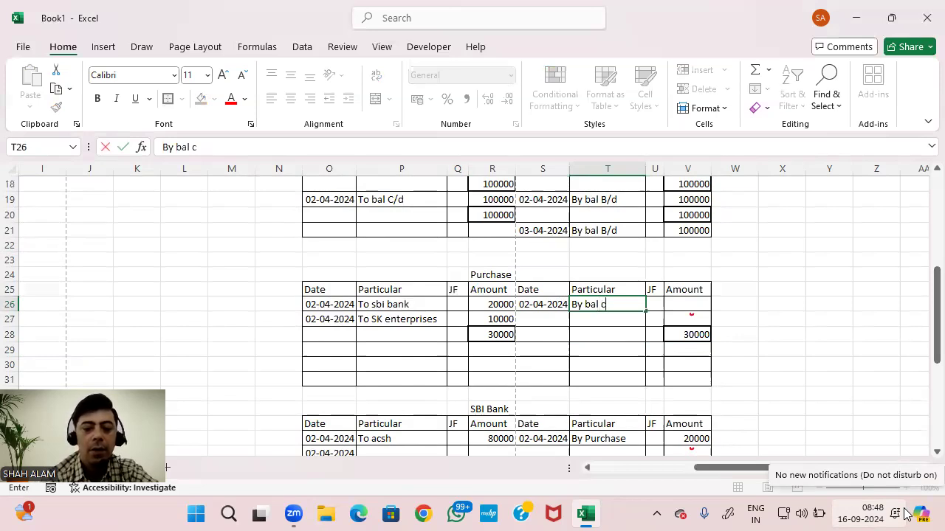
{"action": "key", "text": "BackSpace"}
{"action": "type", "text": "/"}
{"action": "key", "text": "Num_Lock"}
{"action": "key", "text": "BackSpace"}
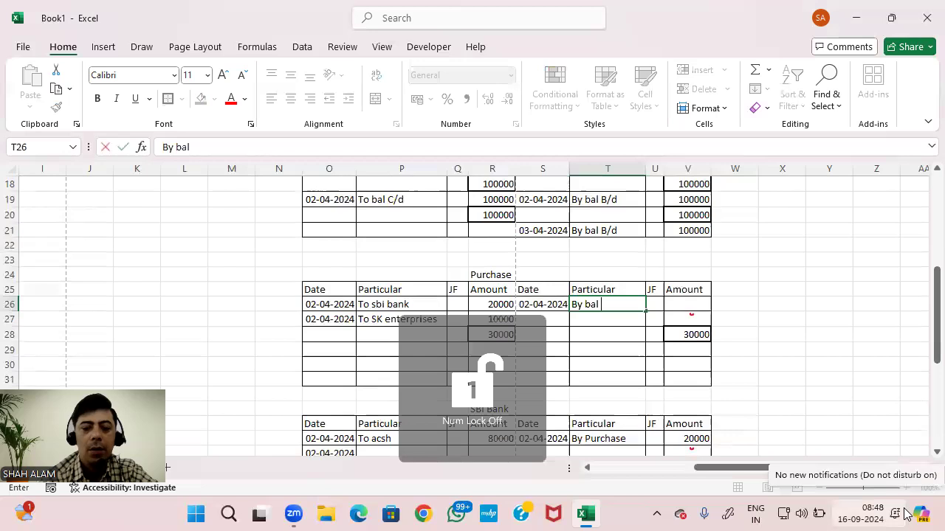
{"action": "type", "text": "c/d"}
{"action": "key", "text": "Tab"}
{"action": "key", "text": "Tab"}
Enter the amount 30000 in V26 for the "By bal c/d" row of the Purchase ledger
{"action": "key", "text": "Page_Down"}
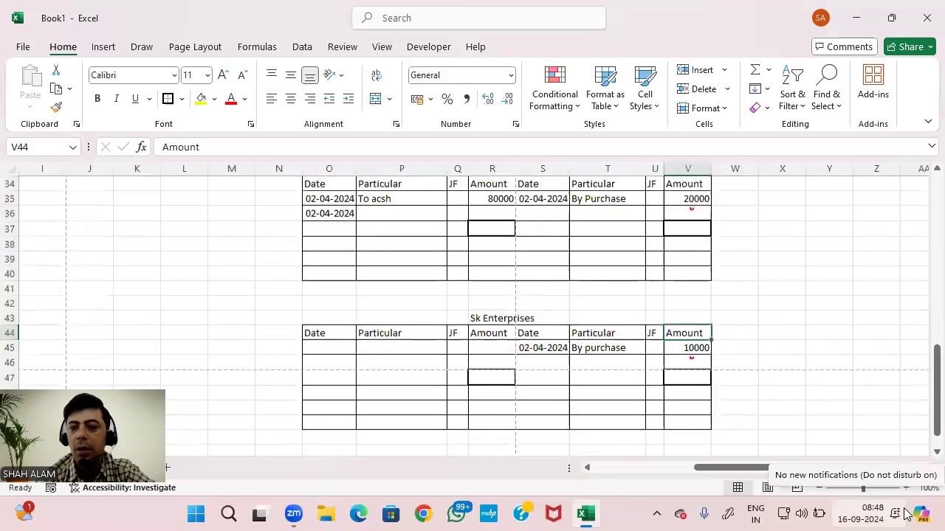
{"action": "key", "text": "Up"}
{"action": "key", "text": "Up"}
{"action": "key", "text": "Up"}
{"action": "key", "text": "Up"}
{"action": "key", "text": "Up"}
{"action": "key", "text": "Up"}
{"action": "key", "text": "Up"}
{"action": "key", "text": "Up"}
{"action": "key", "text": "Up"}
{"action": "key", "text": "Up"}
{"action": "key", "text": "Up"}
{"action": "key", "text": "Up"}
{"action": "key", "text": "Up"}
{"action": "key", "text": "Up"}
{"action": "key", "text": "Up"}
{"action": "key", "text": "Up"}
{"action": "key", "text": "Up"}
{"action": "key", "text": "Up"}
{"action": "key", "text": "Up"}
{"action": "key", "text": "Up"}
{"action": "key", "text": "Up"}
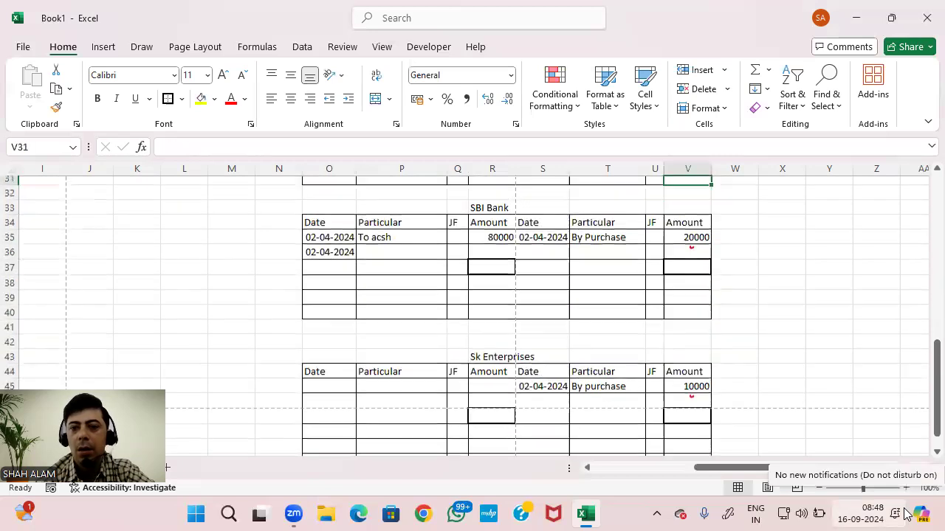
{"action": "key", "text": "Up"}
{"action": "key", "text": "Down"}
{"action": "key", "text": "Down"}
{"action": "key", "text": "Down"}
{"action": "key", "text": "Down"}
{"action": "key", "text": "Num_Lock"}
{"action": "type", "text": "30000"}
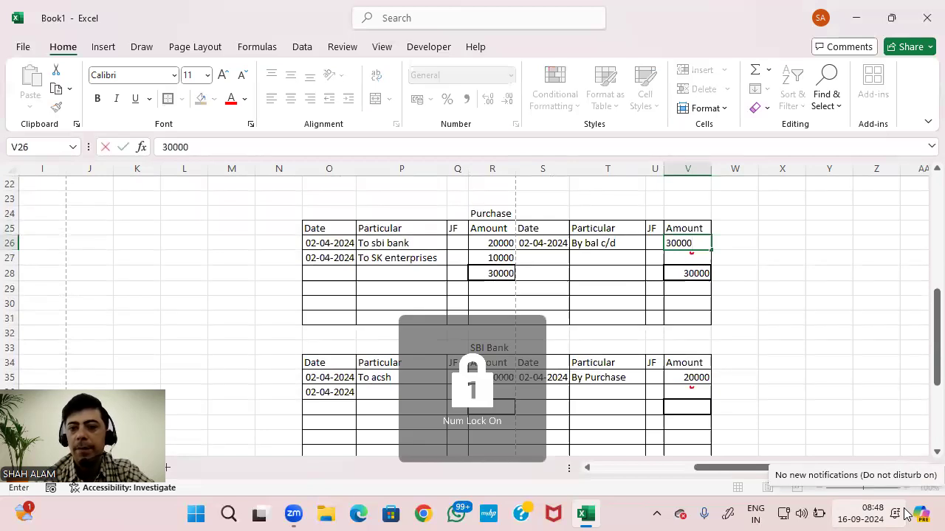
{"action": "key", "text": "Return"}
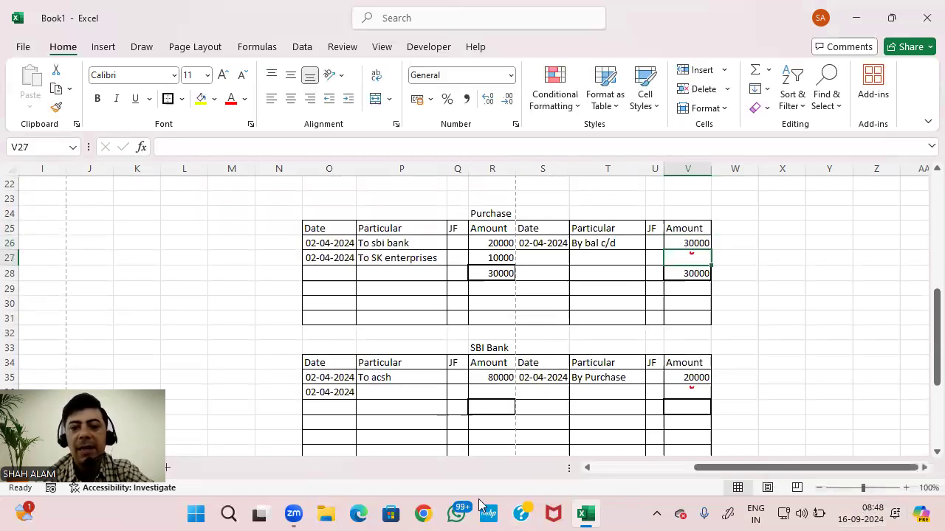
Copy the Purchase ledger's "By bal c/d" row S26:V26 to the debit side starting at O29
{"action": "left_click", "coordinate": [555, 242]}
{"action": "key", "text": "shift+Right"}
{"action": "key", "text": "shift+Right"}
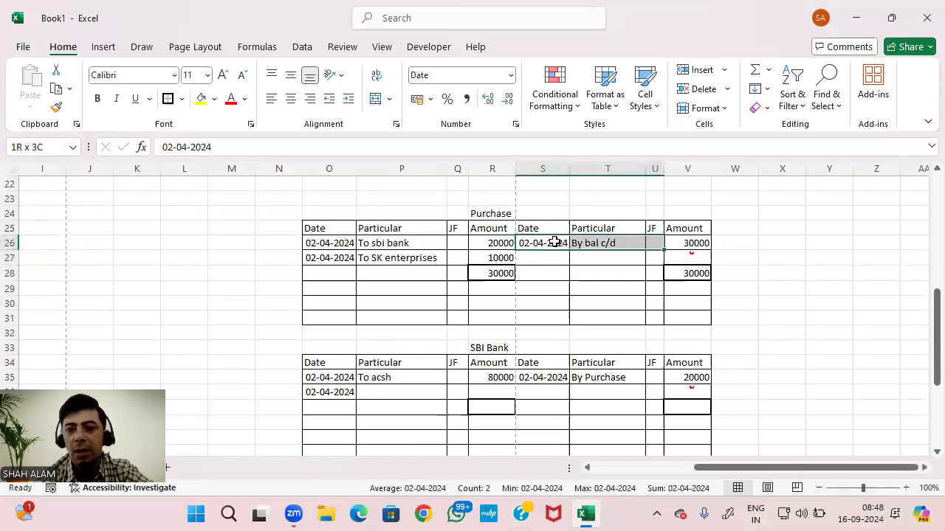
{"action": "key", "text": "shift+Right"}
{"action": "key", "text": "ctrl+c"}
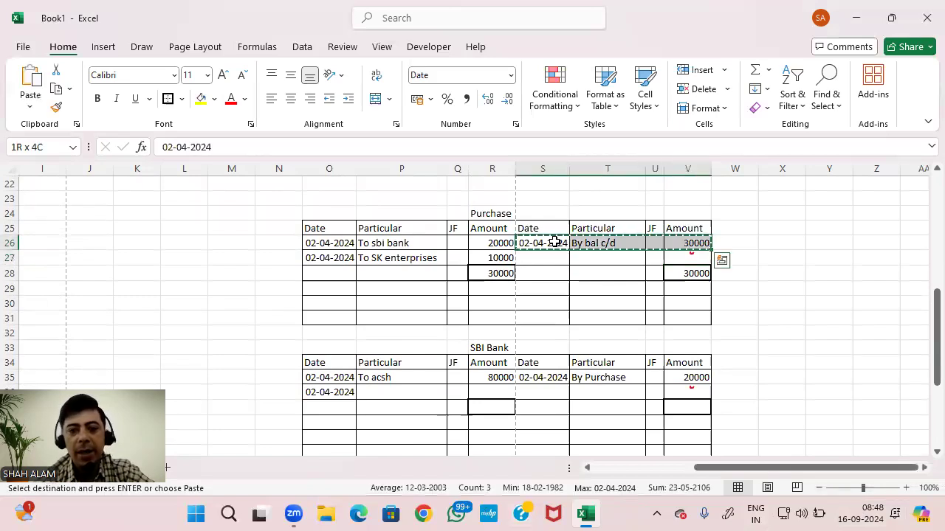
{"action": "left_click", "coordinate": [347, 282]}
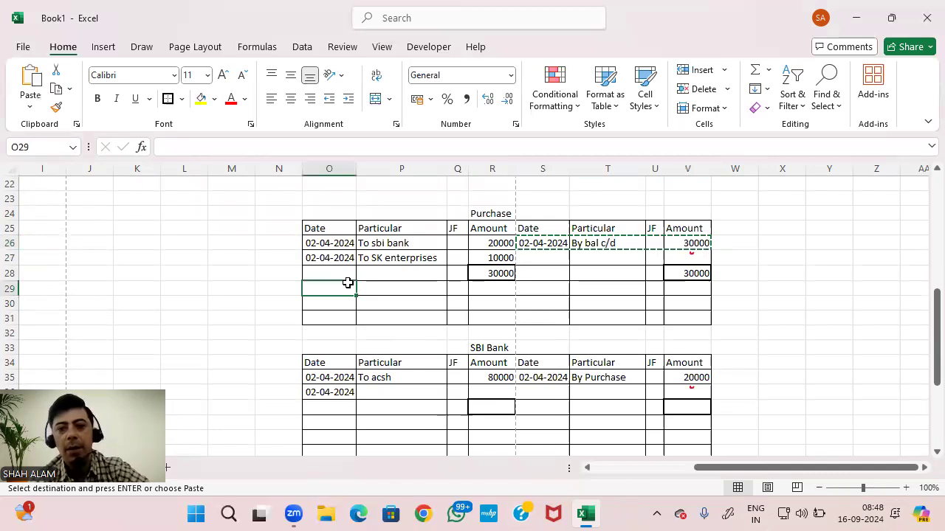
{"action": "key", "text": "ctrl+v"}
Change the copied Purchase balance entry's particular in P29 to "T0 bal c/d" and its date in O29 to 03-04-2024
{"action": "double_click", "coordinate": [367, 290]}
{"action": "key", "text": "BackSpace"}
{"action": "key", "text": "BackSpace"}
{"action": "type", "text": "T0"}
{"action": "double_click", "coordinate": [315, 291]}
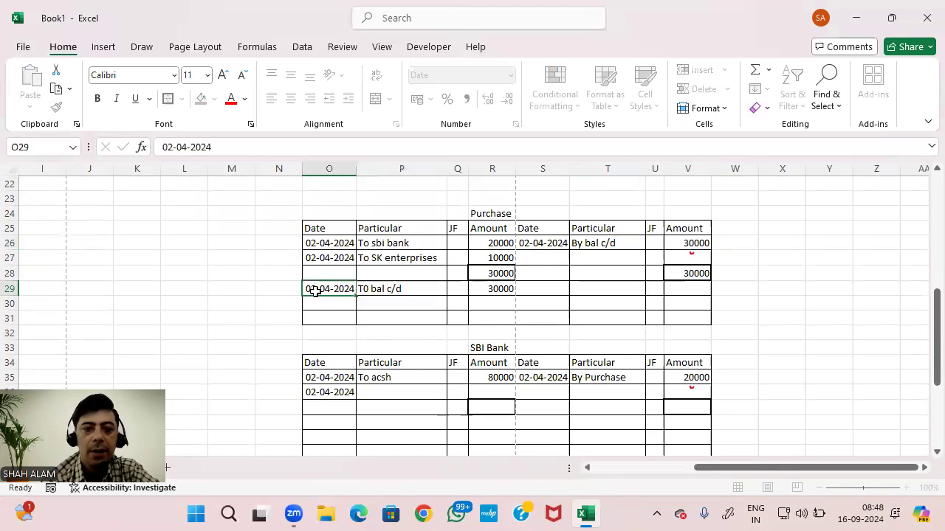
{"action": "key", "text": "BackSpace"}
{"action": "type", "text": "3"}
{"action": "key", "text": "Return"}
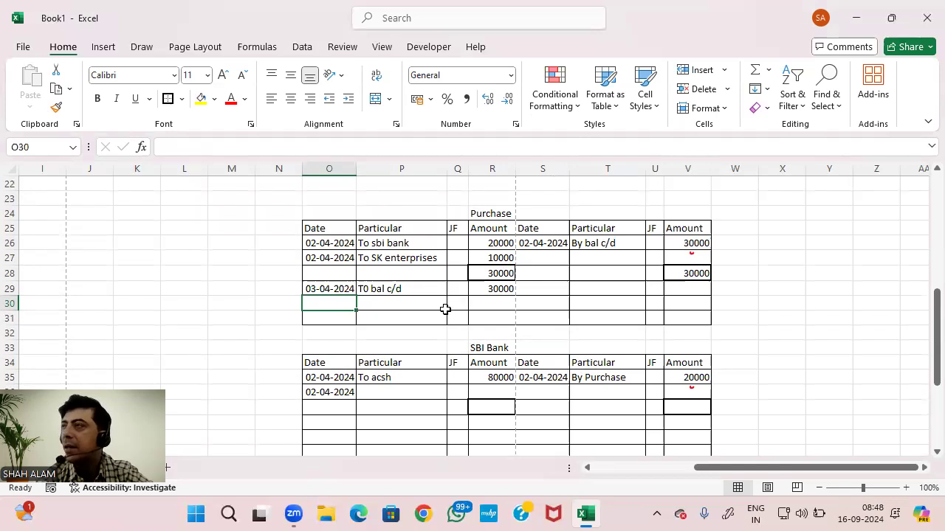
Delete the extra date in O36 on the debit side of the SBI Bank ledger
{"action": "scroll", "coordinate": [445, 310], "scroll_direction": "down", "scroll_amount": 3}
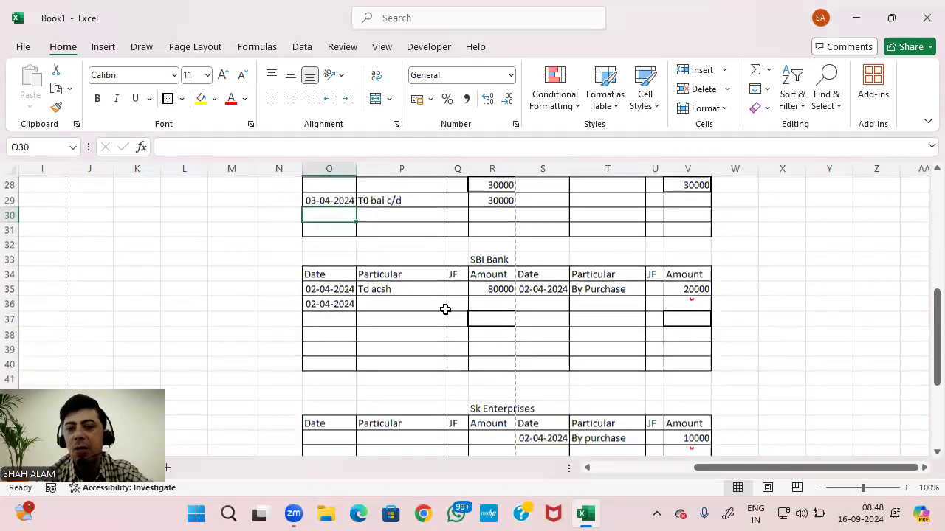
{"action": "scroll", "coordinate": [483, 262], "scroll_direction": "up", "scroll_amount": 1}
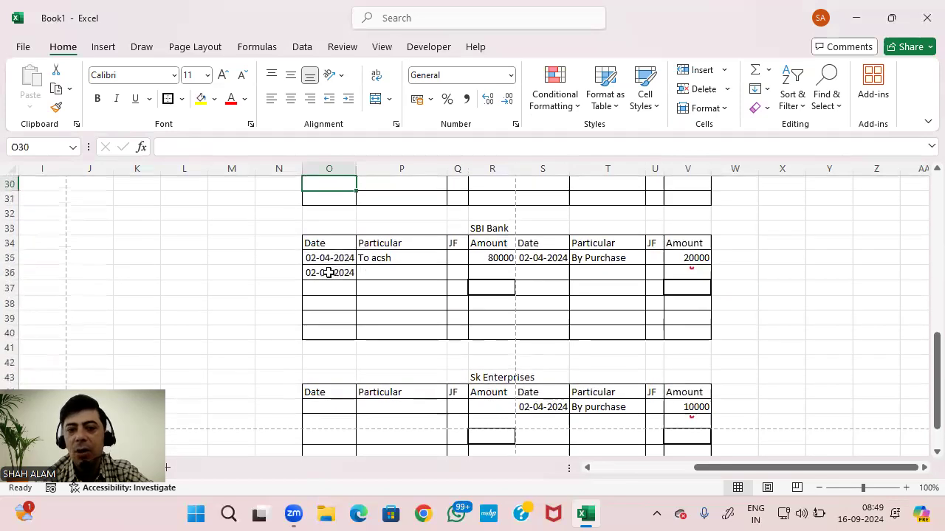
{"action": "left_click", "coordinate": [329, 272]}
{"action": "key", "text": "Delete"}
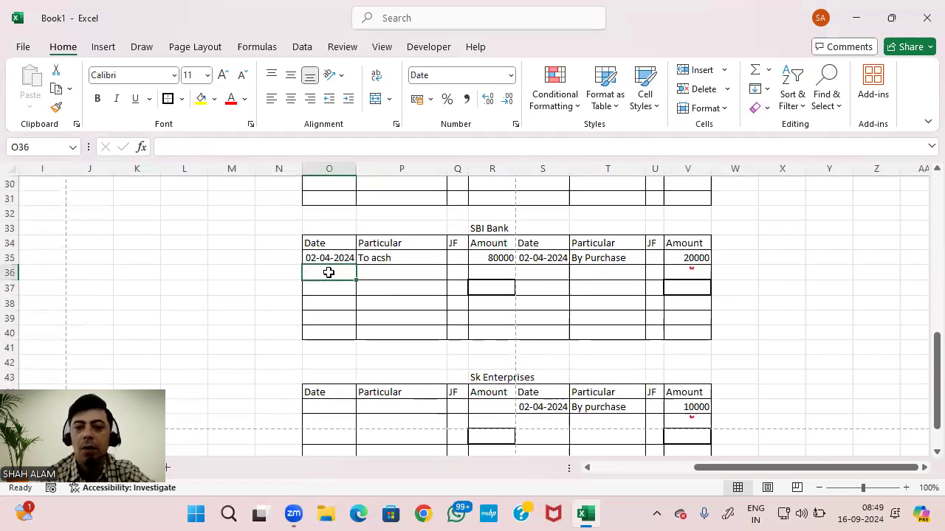
{"action": "left_click", "coordinate": [387, 258]}
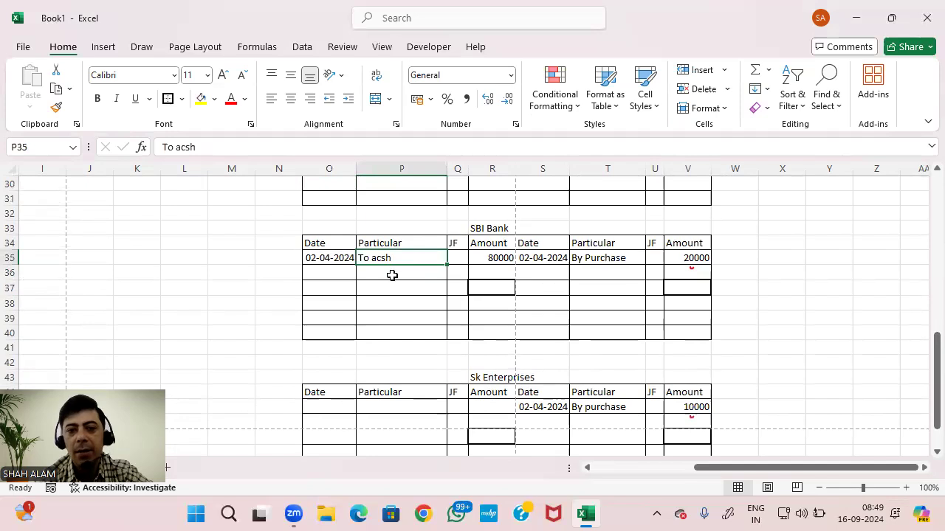
{"action": "type", "text": "cas"}
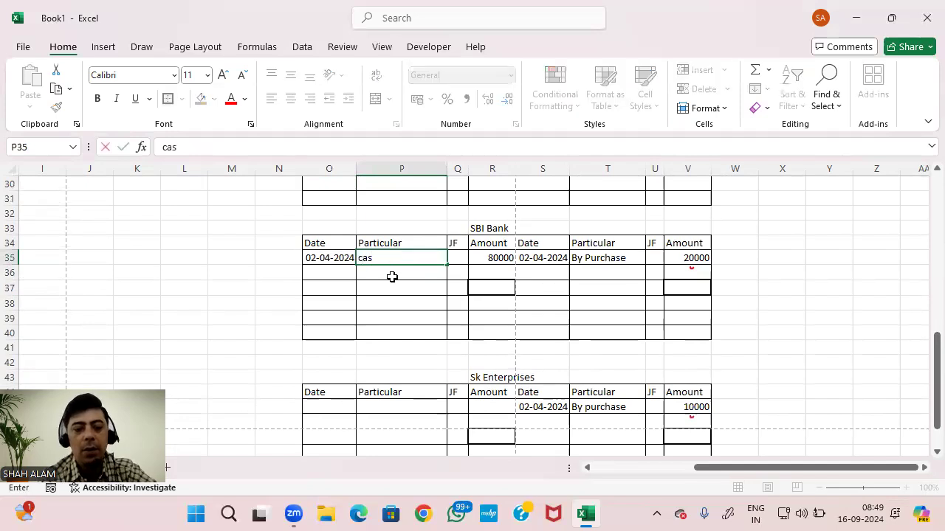
{"action": "key", "text": "BackSpace"}
{"action": "key", "text": "BackSpace"}
{"action": "key", "text": "BackSpace"}
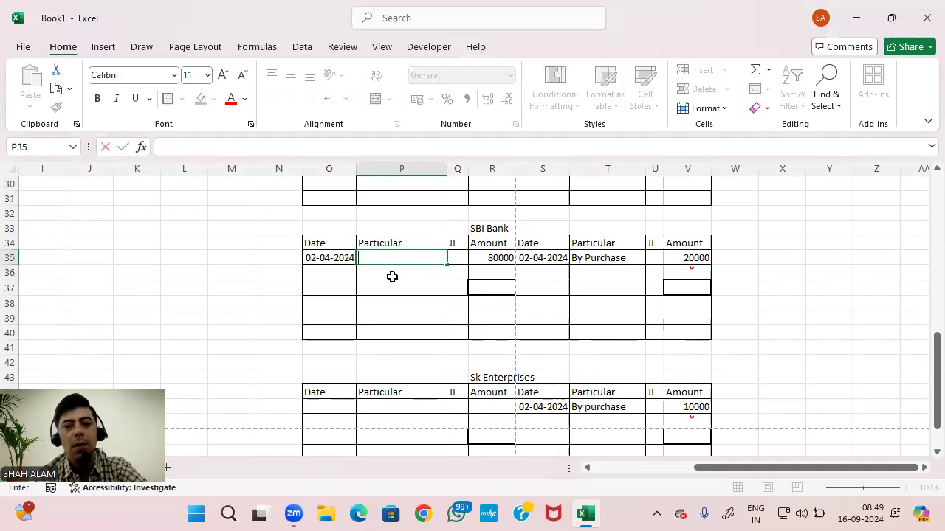
{"action": "key", "text": "Escape"}
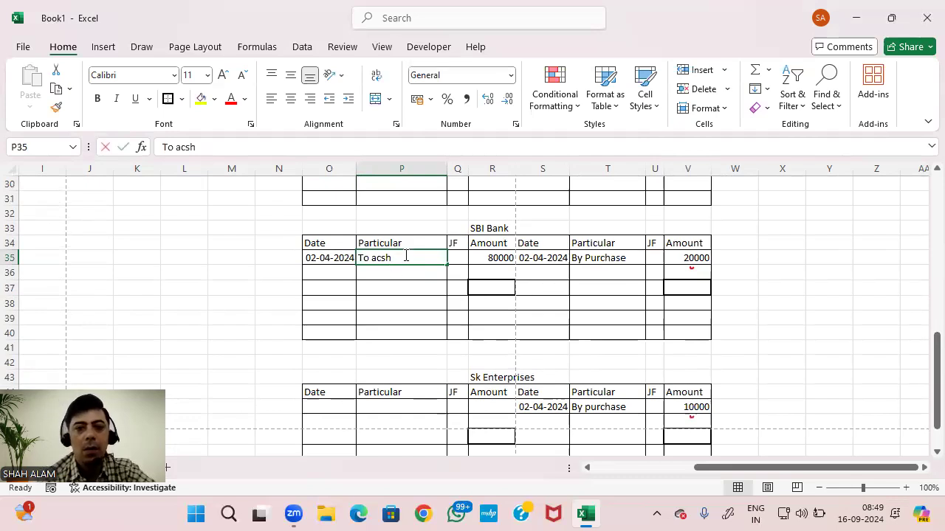
Correct the misspelled particular in P35 of the SBI Bank ledger to "To cash"
{"action": "double_click", "coordinate": [406, 256]}
{"action": "key", "text": "BackSpace"}
{"action": "key", "text": "BackSpace"}
{"action": "key", "text": "BackSpace"}
{"action": "key", "text": "BackSpace"}
{"action": "type", "text": "cas"}
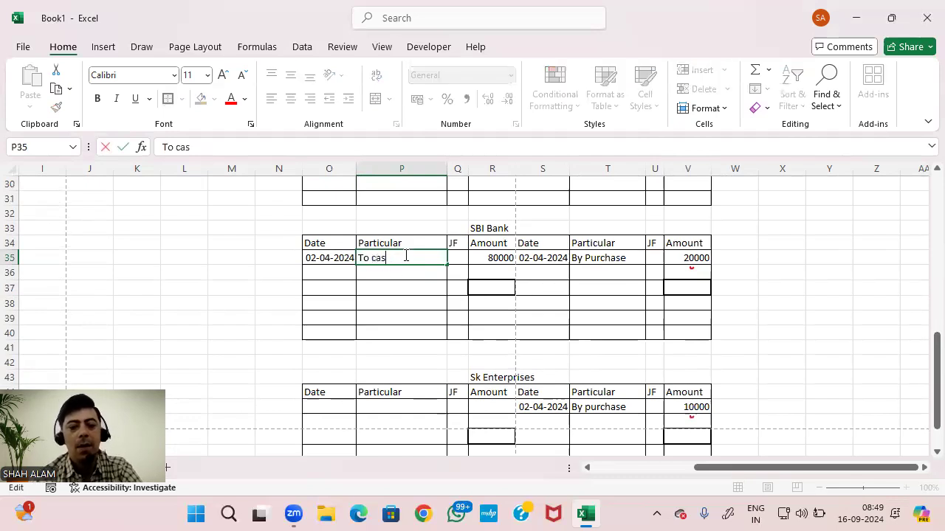
{"action": "key", "text": "Return"}
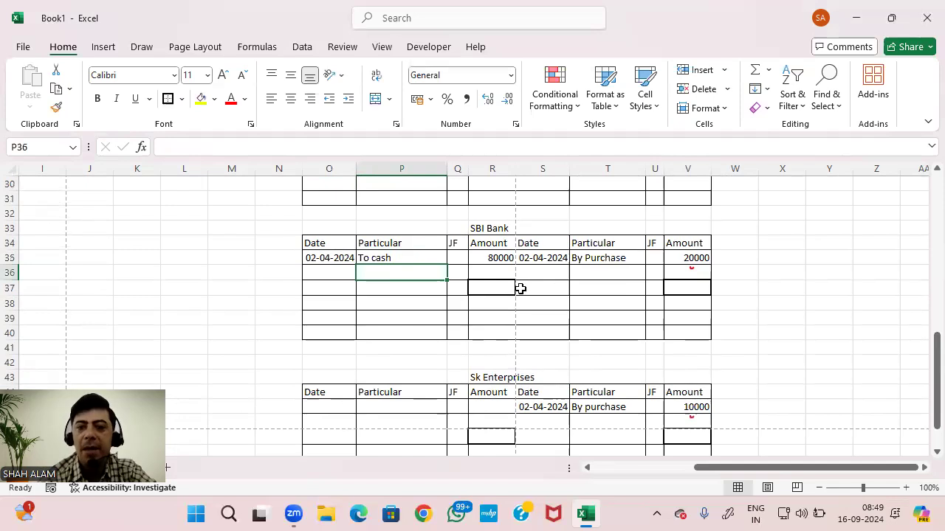
Set the SBI Bank ledger's debit total in R37 and credit total in V37 to 80000
{"action": "left_click", "coordinate": [480, 287]}
{"action": "type", "text": "80000"}
{"action": "key", "text": "Return"}
{"action": "left_click", "coordinate": [480, 286]}
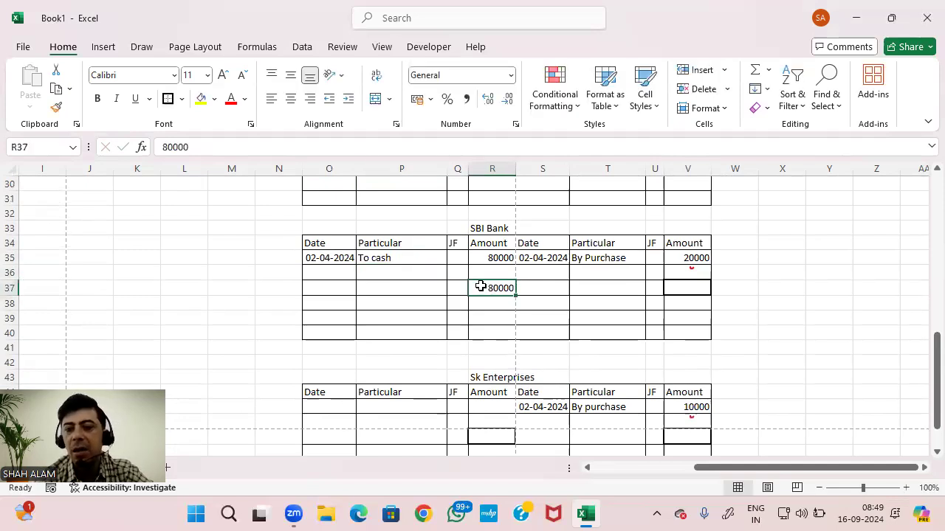
{"action": "key", "text": "Right"}
{"action": "key", "text": "Right"}
{"action": "key", "text": "Right"}
{"action": "key", "text": "Right"}
{"action": "type", "text": "80000"}
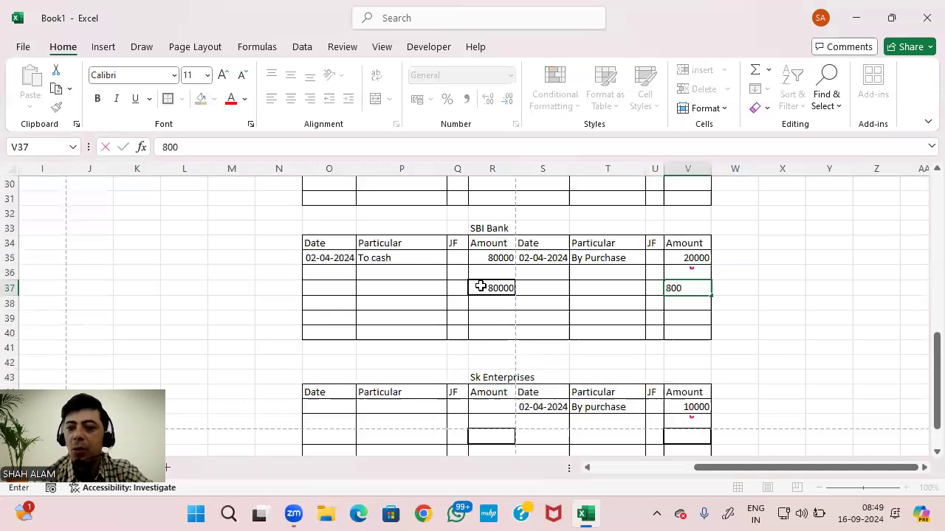
{"action": "key", "text": "Return"}
Enter the balancing amount 60000 in V36 of the SBI Bank ledger with the particular "By bal c/d" in T36
{"action": "key", "text": "Up"}
{"action": "key", "text": "Up"}
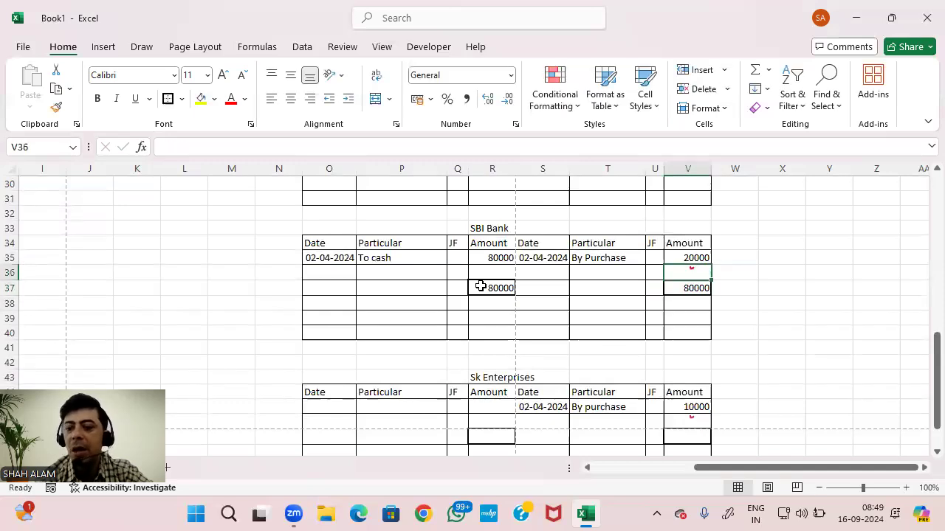
{"action": "type", "text": "60"}
{"action": "key", "text": "Return"}
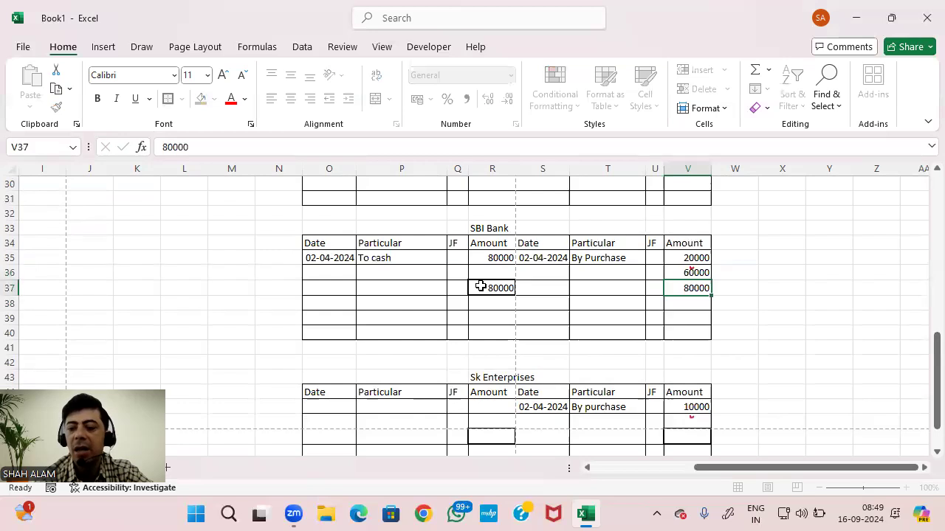
{"action": "key", "text": "Left"}
{"action": "key", "text": "Up"}
{"action": "key", "text": "Left"}
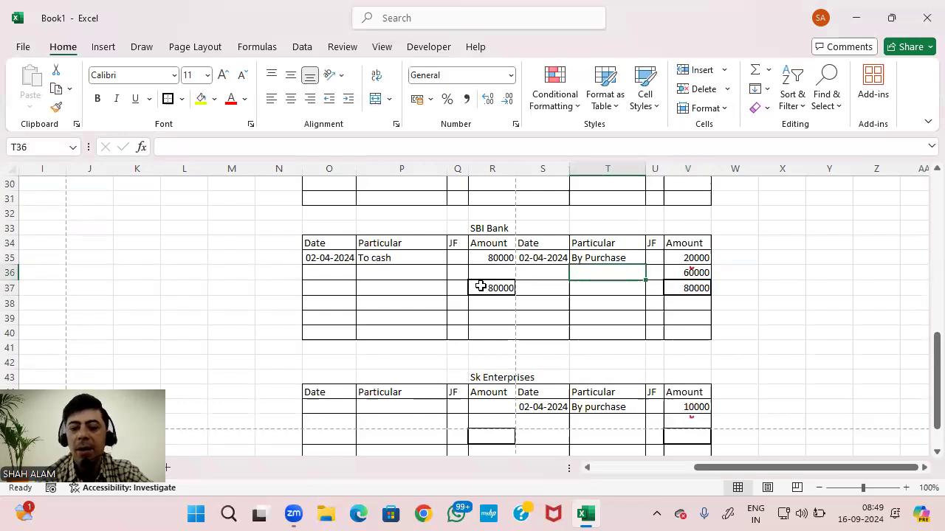
{"action": "type", "text": "By "}
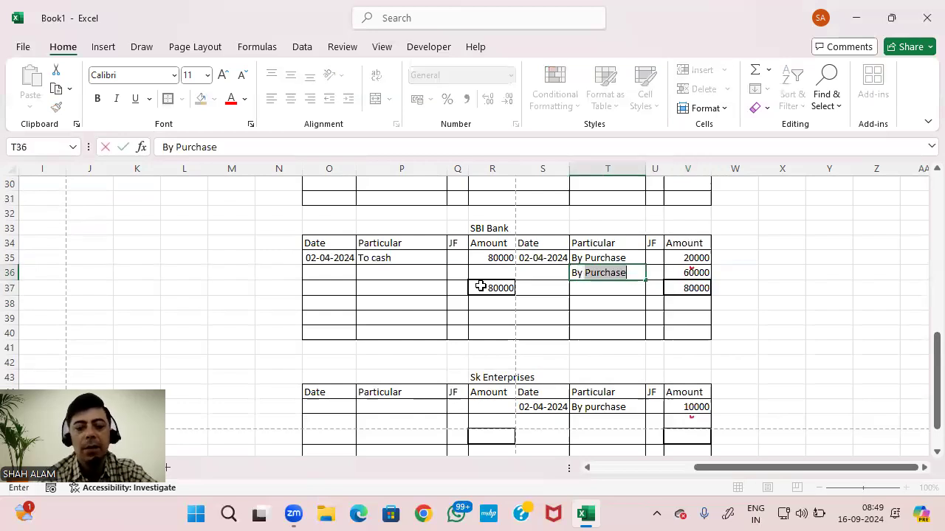
{"action": "type", "text": "bal c"}
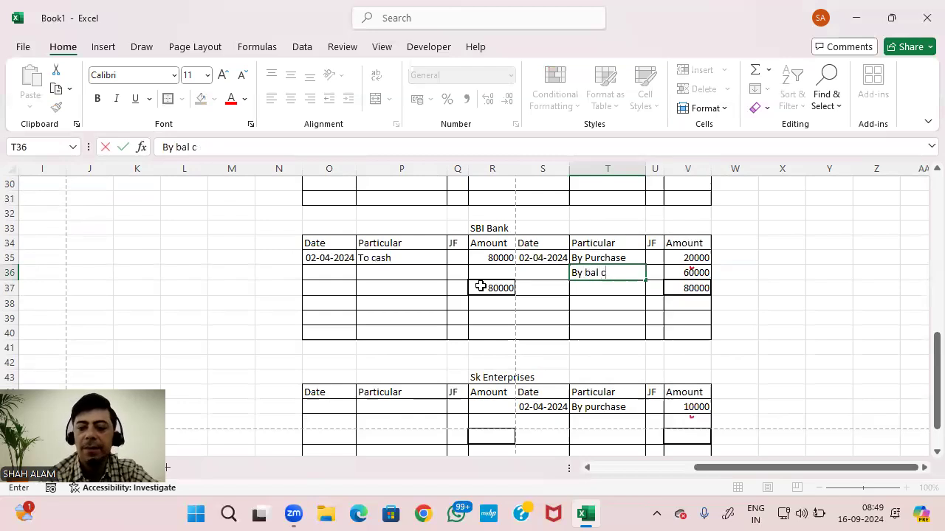
{"action": "type", "text": "ad"}
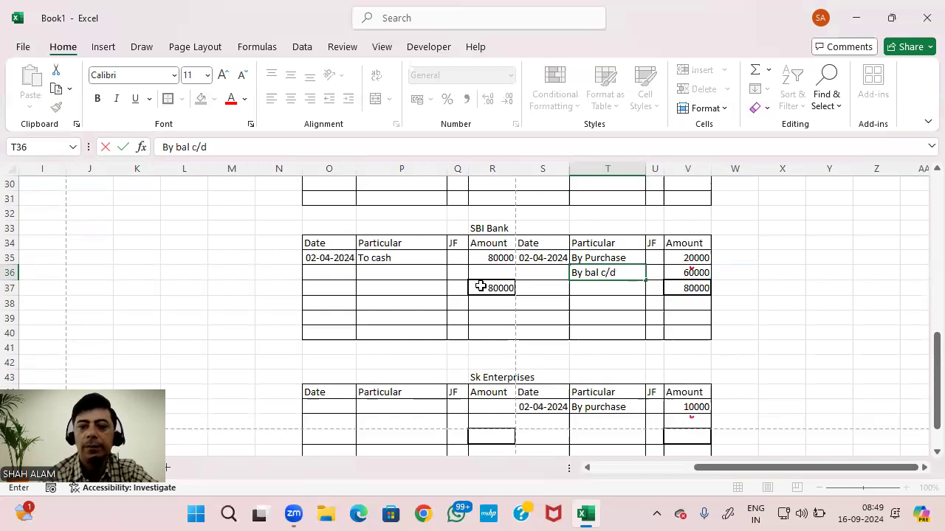
{"action": "key", "text": "Return"}
Fill the date 02-04-2024 from S35 down into S36 for the SBI Bank balance row
{"action": "key", "text": "Left"}
{"action": "key", "text": "Up"}
{"action": "key", "text": "Up"}
{"action": "key", "text": "shift+Down"}
{"action": "key", "text": "ctrl+d"}
{"action": "key", "text": "Right"}
{"action": "key", "text": "Left"}
{"action": "key", "text": "Down"}
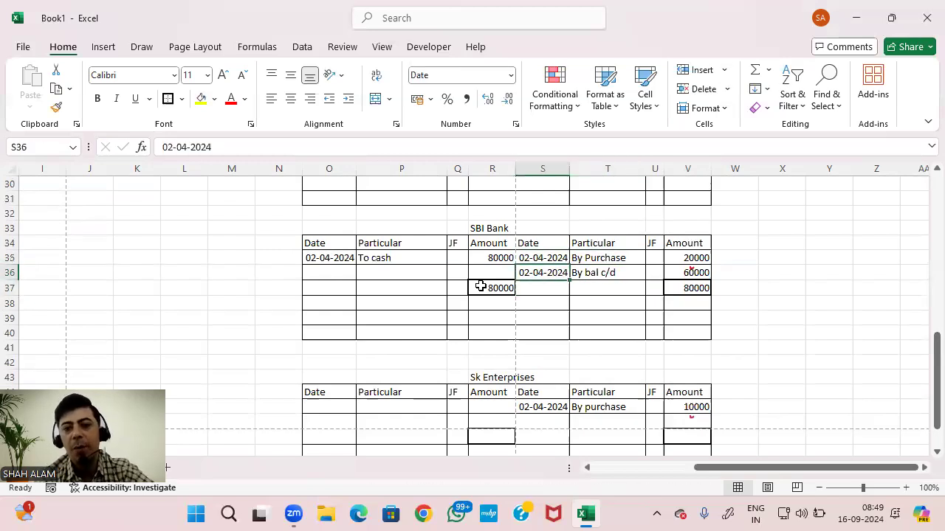
Copy the SBI Bank ledger's "By bal c/d" row S36:V36 to the debit side starting at O38
{"action": "key", "text": "shift+Right"}
{"action": "key", "text": "shift+Right"}
{"action": "key", "text": "shift+Right"}
{"action": "key", "text": "ctrl+c"}
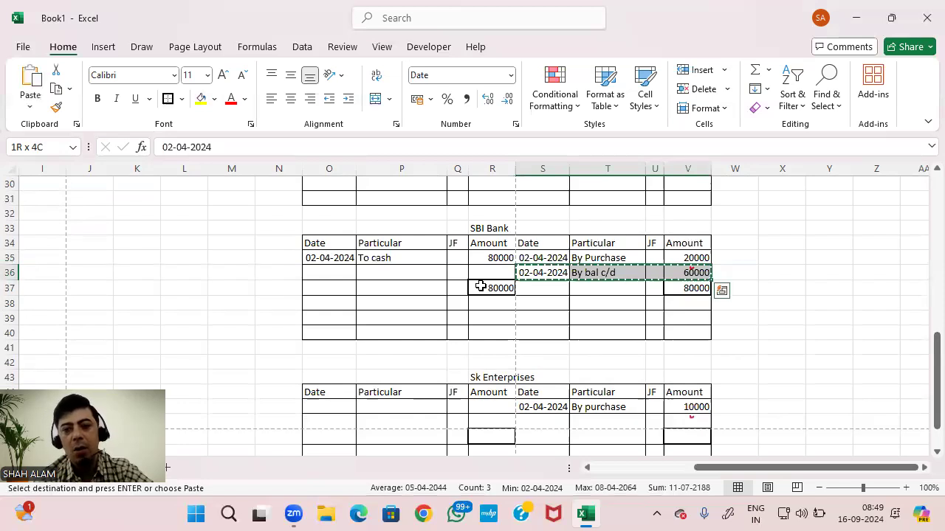
{"action": "key", "text": "Down"}
{"action": "key", "text": "Left"}
{"action": "key", "text": "Left"}
{"action": "key", "text": "Left"}
{"action": "key", "text": "Left"}
{"action": "key", "text": "Down"}
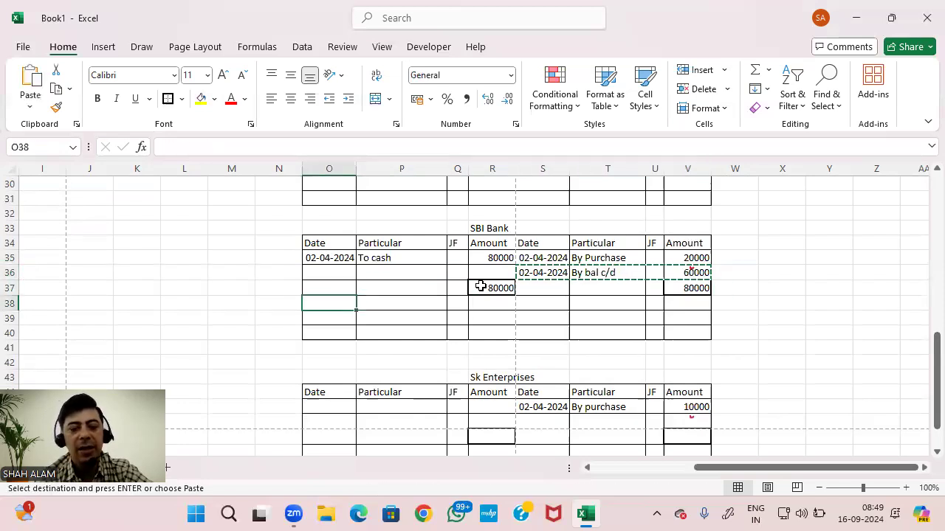
{"action": "key", "text": "ctrl+v"}
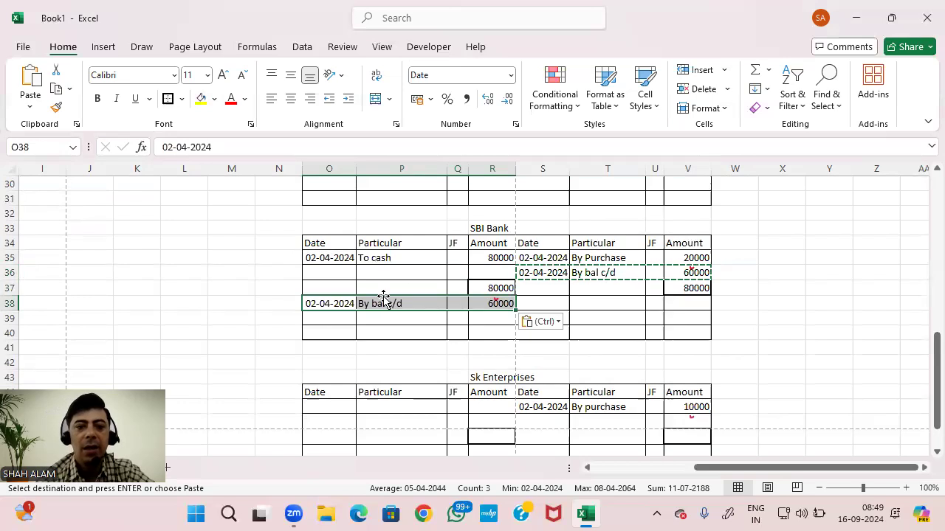
Change the copied SBI Bank balance entry's date in O38 to 03-04-2024 and its particular in P38 to "To bal c/d"
{"action": "left_click", "coordinate": [318, 303]}
{"action": "key", "text": "Escape"}
{"action": "double_click", "coordinate": [318, 303]}
{"action": "key", "text": "BackSpace"}
{"action": "type", "text": "3"}
{"action": "key", "text": "Right"}
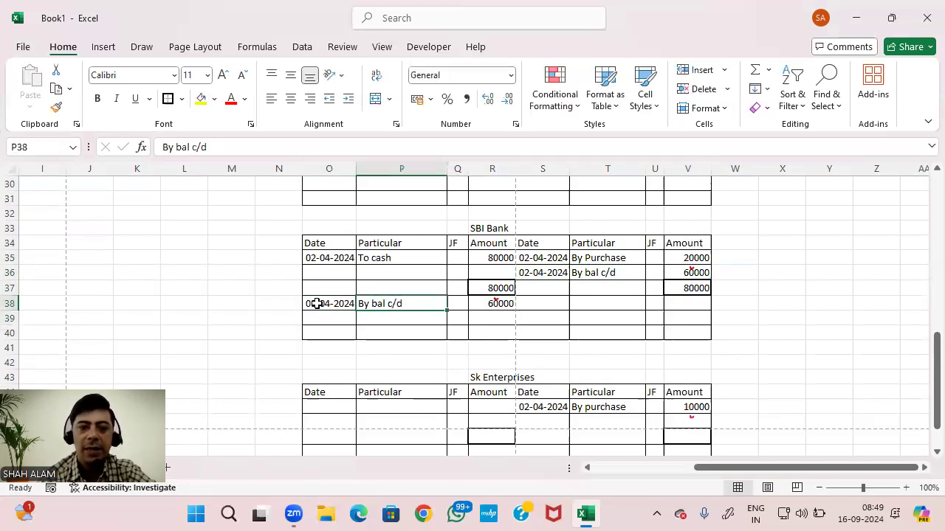
{"action": "double_click", "coordinate": [367, 305]}
{"action": "key", "text": "BackSpace"}
{"action": "key", "text": "BackSpace"}
{"action": "type", "text": "To"}
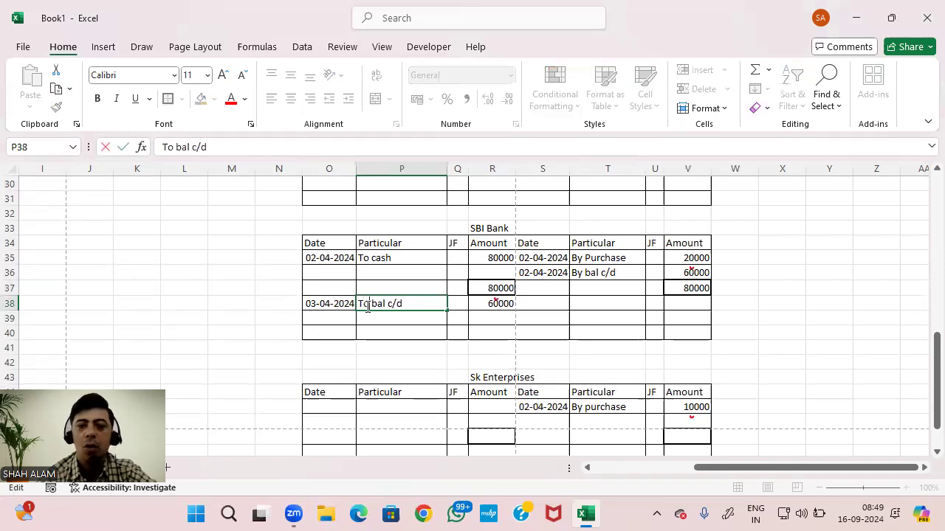
{"action": "key", "text": "Return"}
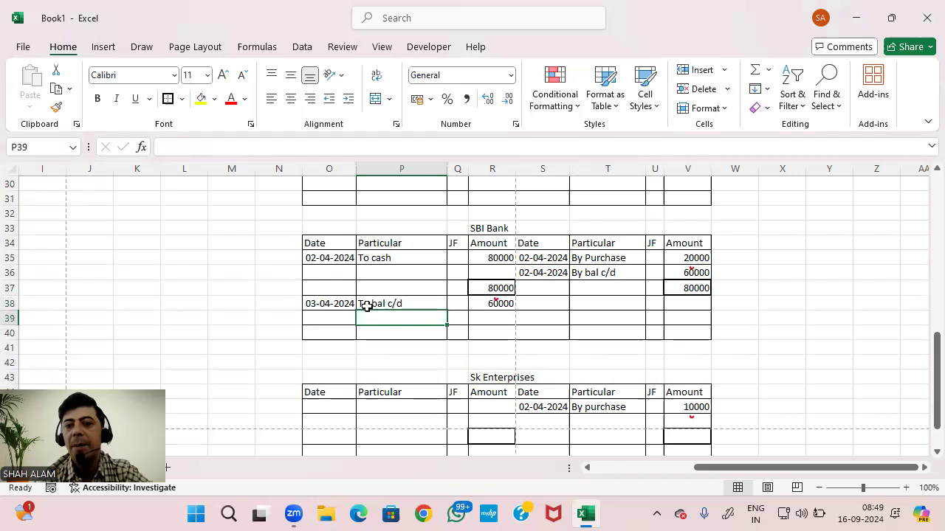
Copy the SBI Bank ledger's "To bal c/d" row O38:R38 to the Sk Enterprises ledger's debit side starting at O45
{"action": "scroll", "coordinate": [367, 306], "scroll_direction": "down", "scroll_amount": 1}
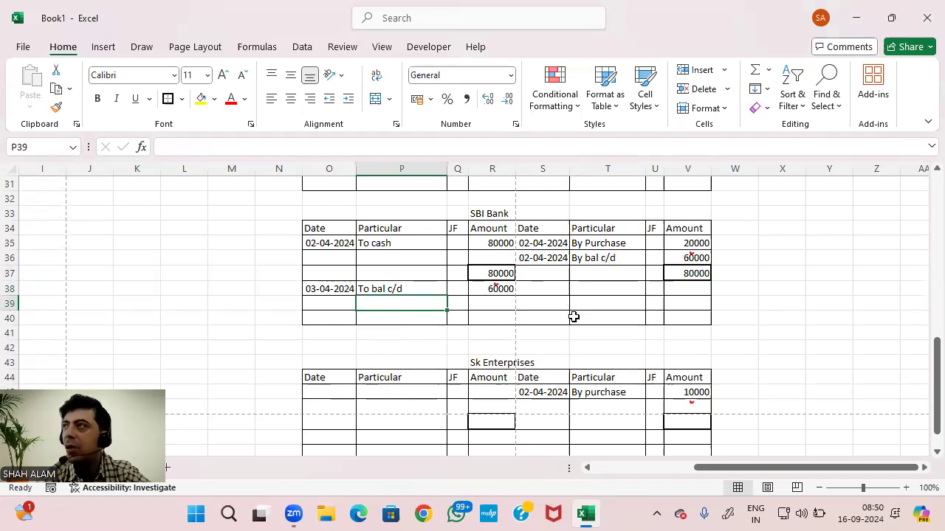
{"action": "scroll", "coordinate": [573, 316], "scroll_direction": "down", "scroll_amount": 2}
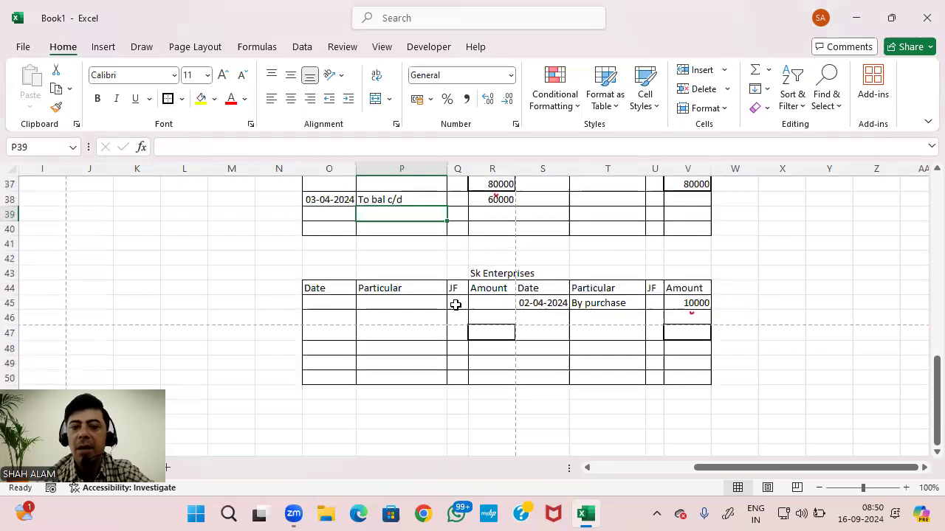
{"action": "left_click", "coordinate": [342, 200]}
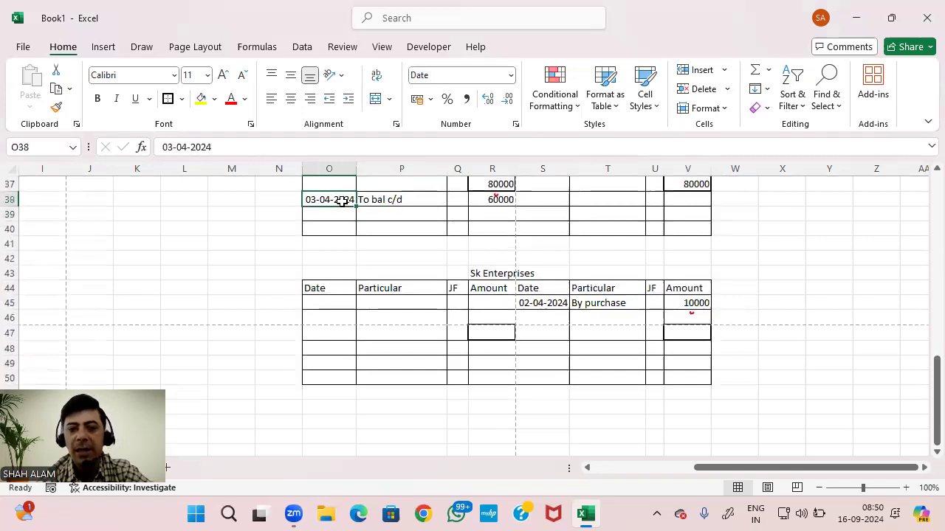
{"action": "key", "text": "shift+Right"}
{"action": "key", "text": "shift+Right"}
{"action": "key", "text": "shift+Right"}
{"action": "key", "text": "ctrl+c"}
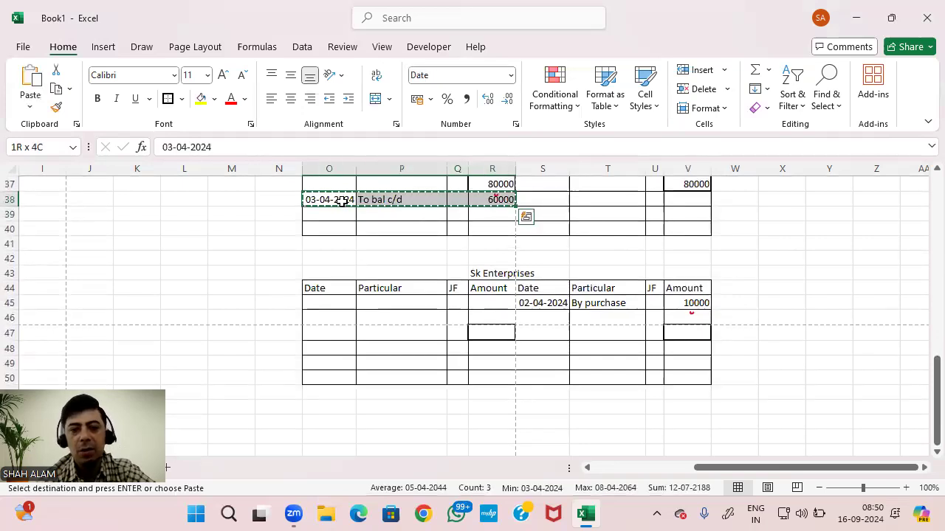
{"action": "left_click", "coordinate": [340, 305]}
{"action": "key", "text": "ctrl+v"}
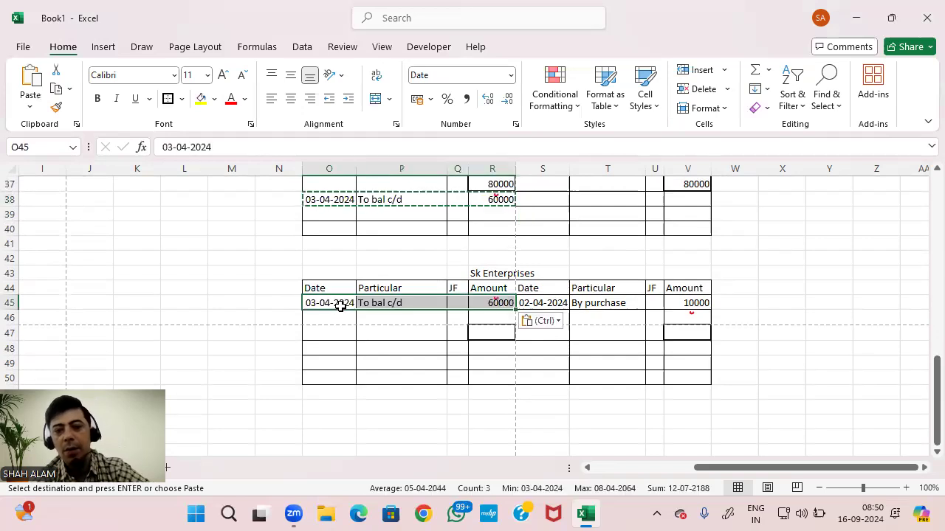
Enter the total 10000 on both sides of the Sk Enterprises ledger, in R47 and V47
{"action": "left_click", "coordinate": [484, 330]}
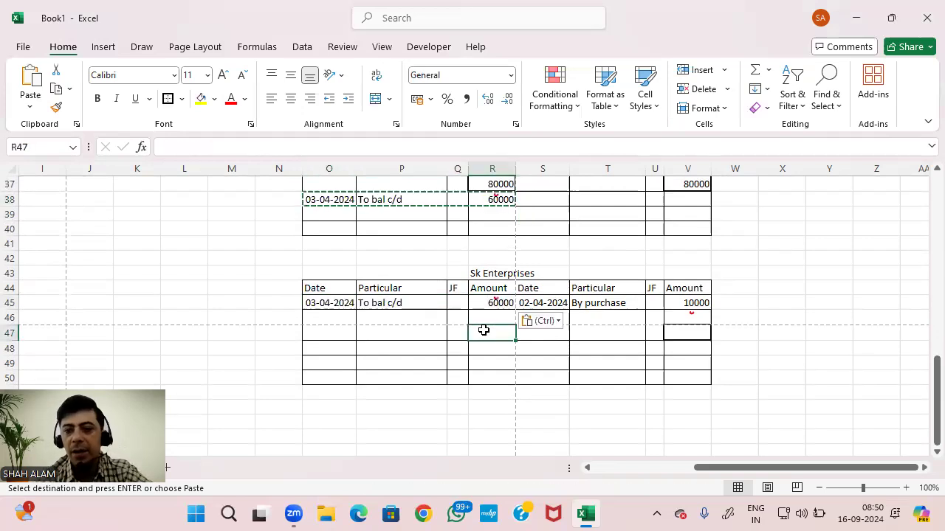
{"action": "type", "text": "10000"}
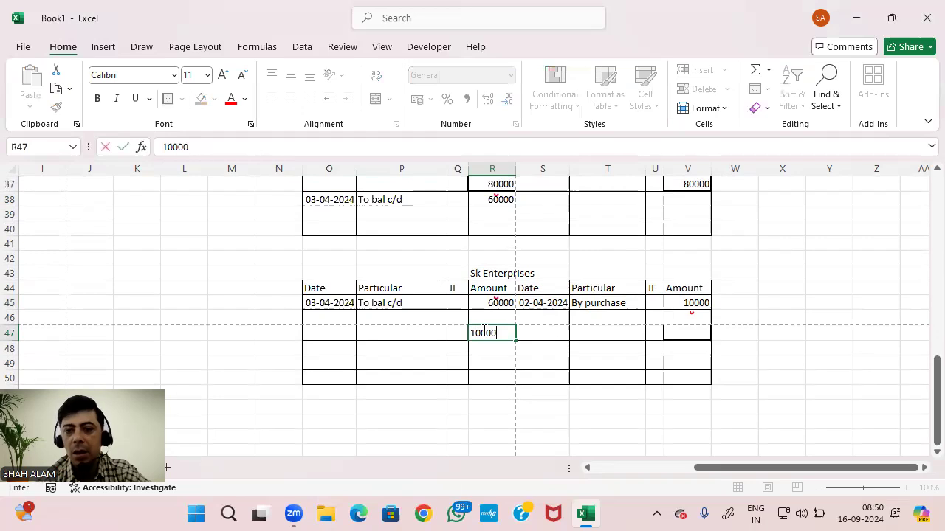
{"action": "left_click", "coordinate": [699, 331]}
{"action": "type", "text": "10000"}
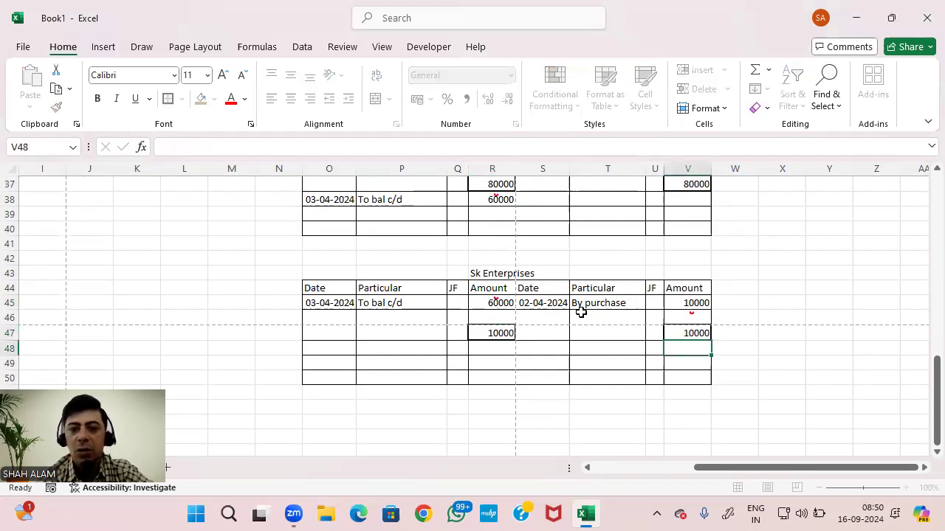
Set the Sk Enterprises "To bal c/d" entry's amount in R45 to 10000 and its date in O45 to 02-04-2024
{"action": "left_click", "coordinate": [492, 303]}
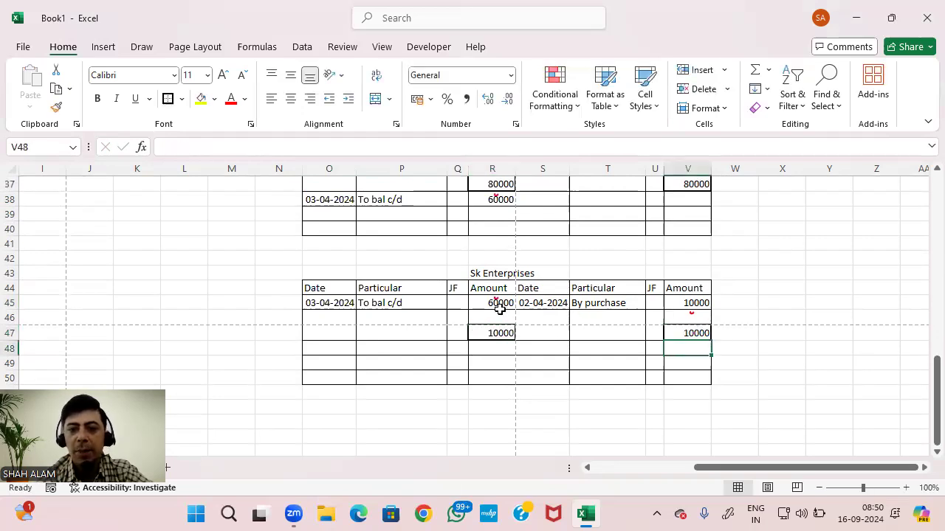
{"action": "type", "text": "1000"}
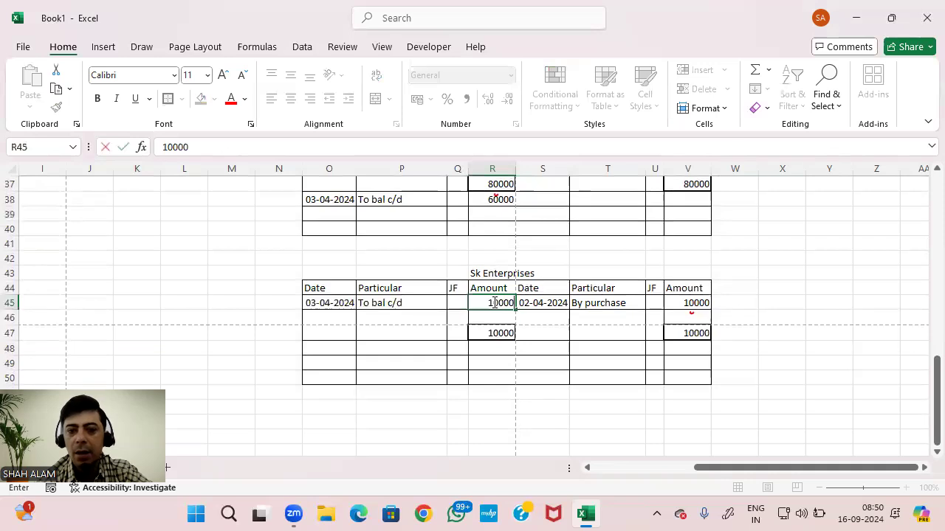
{"action": "type", "text": "0"}
{"action": "key", "text": "Return"}
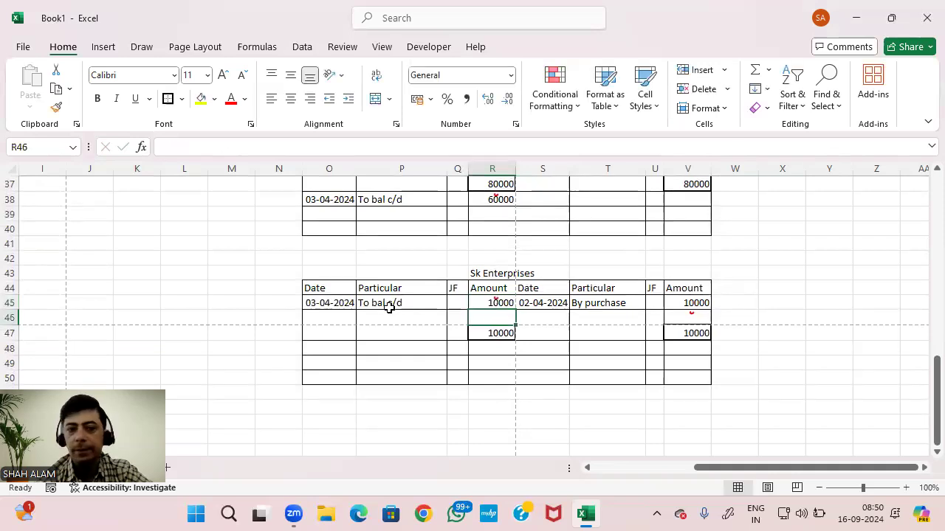
{"action": "double_click", "coordinate": [316, 299]}
{"action": "key", "text": "BackSpace"}
{"action": "type", "text": "2"}
{"action": "key", "text": "Return"}
Copy the Sk Enterprises "To bal c/d" row O45:R45 to the credit side below the totals, starting at S48
{"action": "left_click", "coordinate": [315, 299]}
{"action": "key", "text": "shift+Right"}
{"action": "key", "text": "shift+Right"}
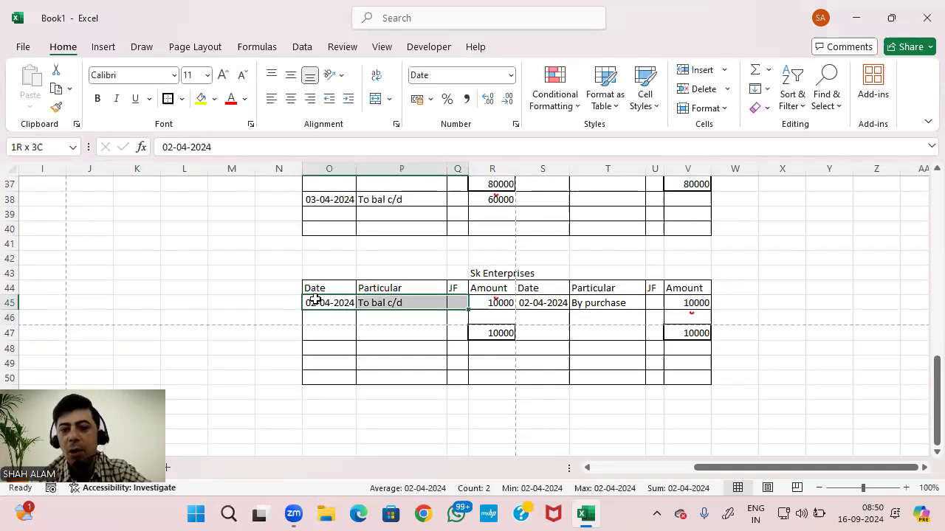
{"action": "key", "text": "shift+Right"}
{"action": "key", "text": "ctrl+c"}
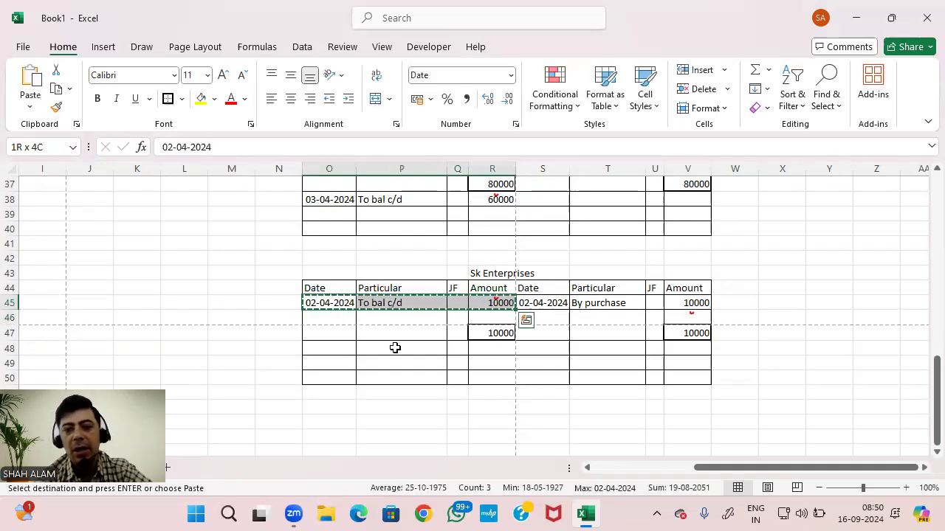
{"action": "left_click", "coordinate": [528, 350]}
{"action": "key", "text": "ctrl+v"}
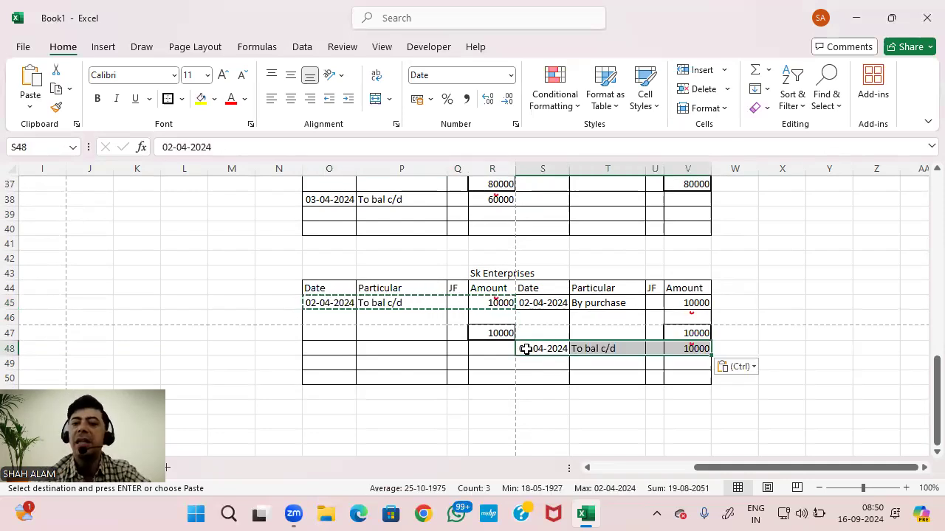
Change the date of the copied Sk Enterprises balance entry in S48 to 03-04-2024
{"action": "double_click", "coordinate": [529, 350]}
{"action": "key", "text": "BackSpace"}
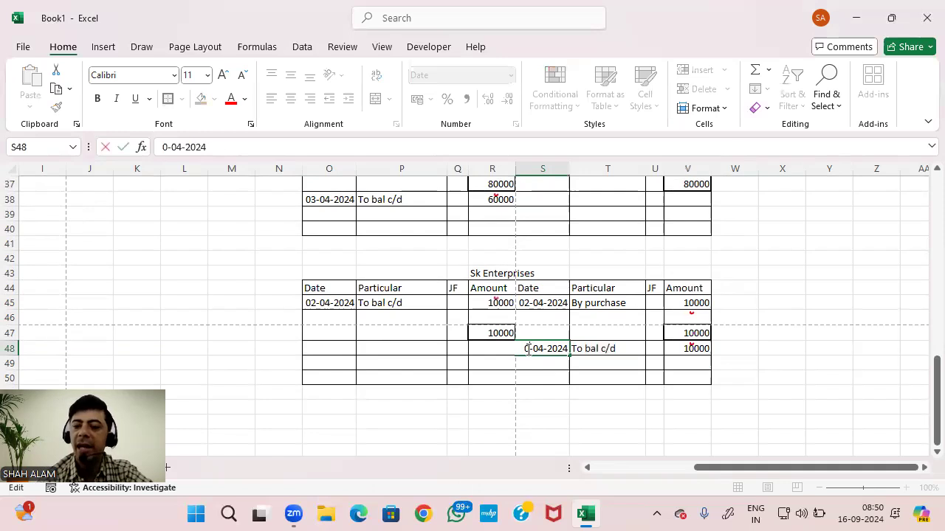
{"action": "type", "text": "3"}
{"action": "key", "text": "Return"}
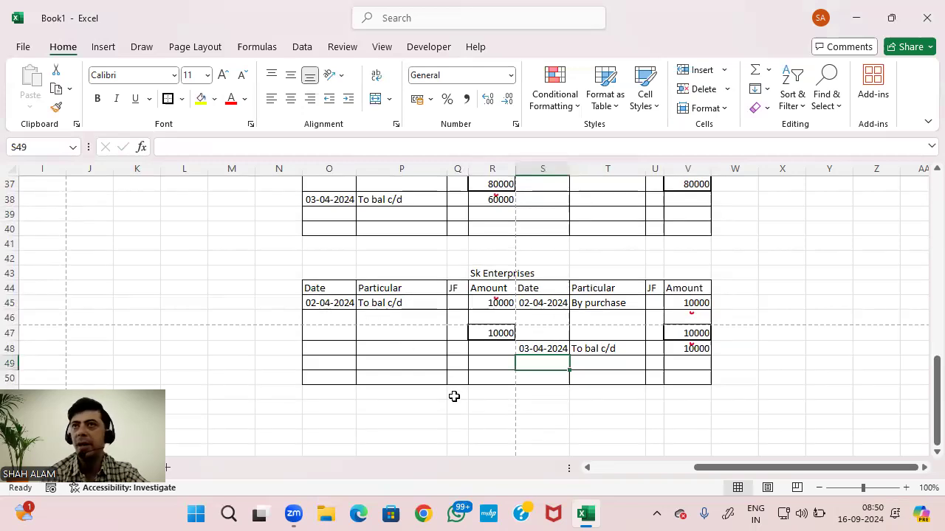
{"action": "scroll", "coordinate": [417, 395], "scroll_direction": "up", "scroll_amount": 11}
{"action": "scroll", "coordinate": [417, 395], "scroll_direction": "up", "scroll_amount": 2}
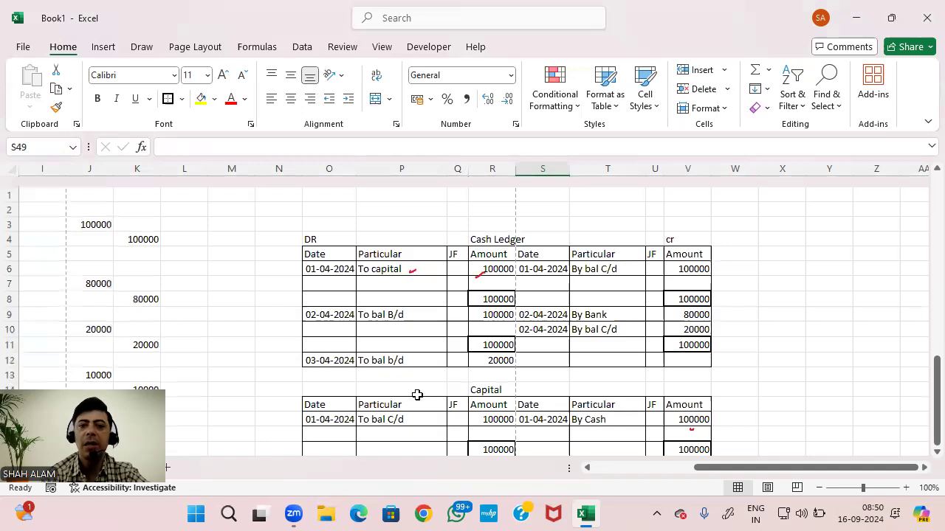